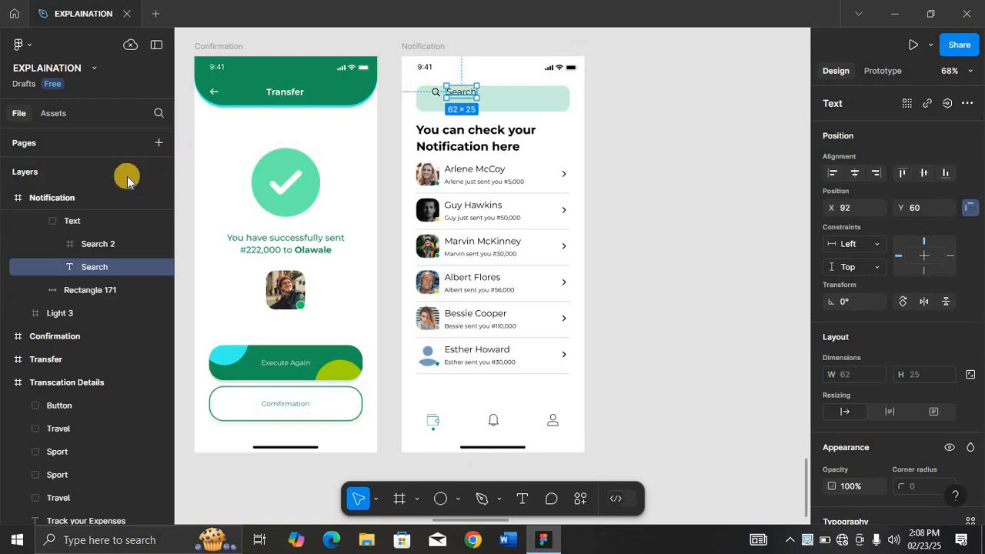
# Center the search icon and text group vertically within the notification screen's search bar.
pyautogui.click(77, 221)
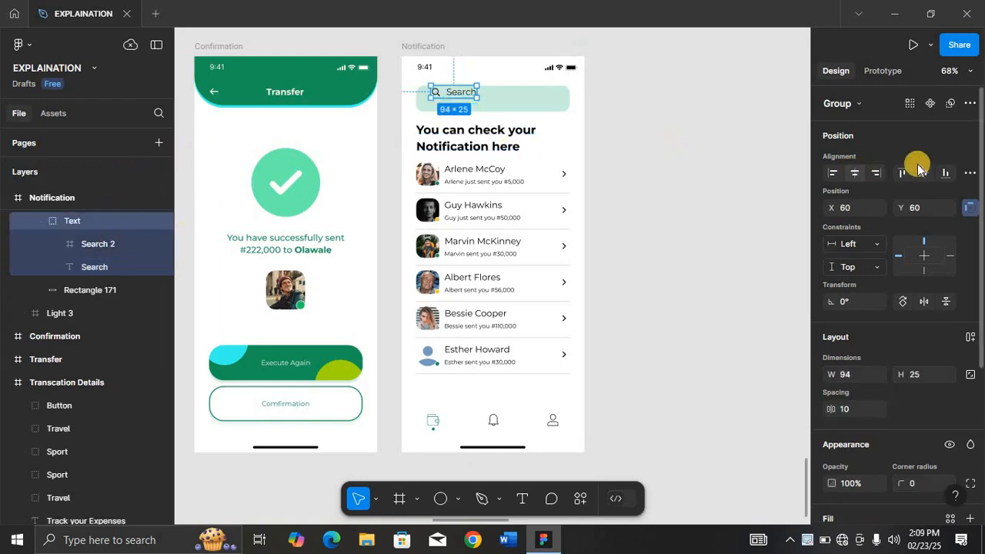
pyautogui.click(923, 175)
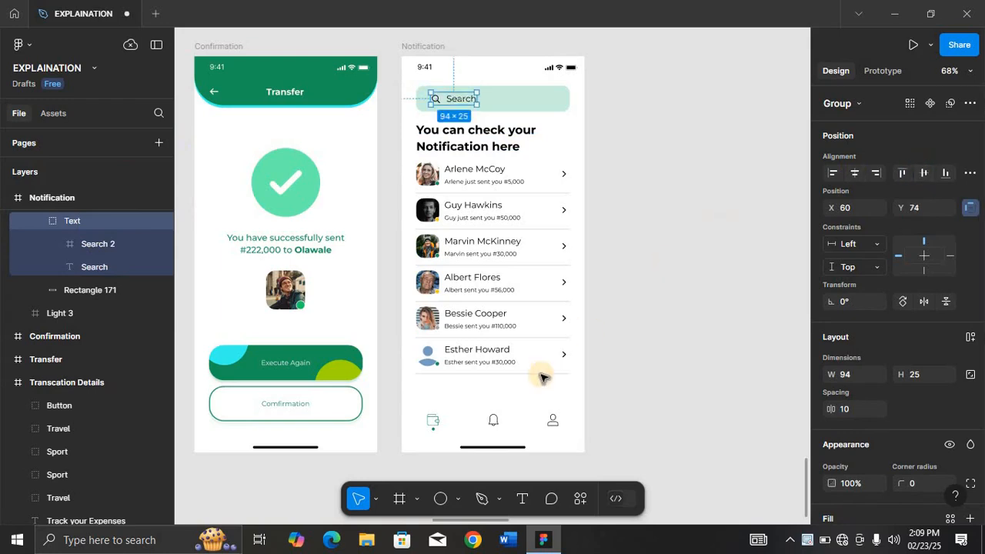
# Set the Wallet icon instance in the notification screen's tab bar to its Default state.
pyautogui.click(497, 416)
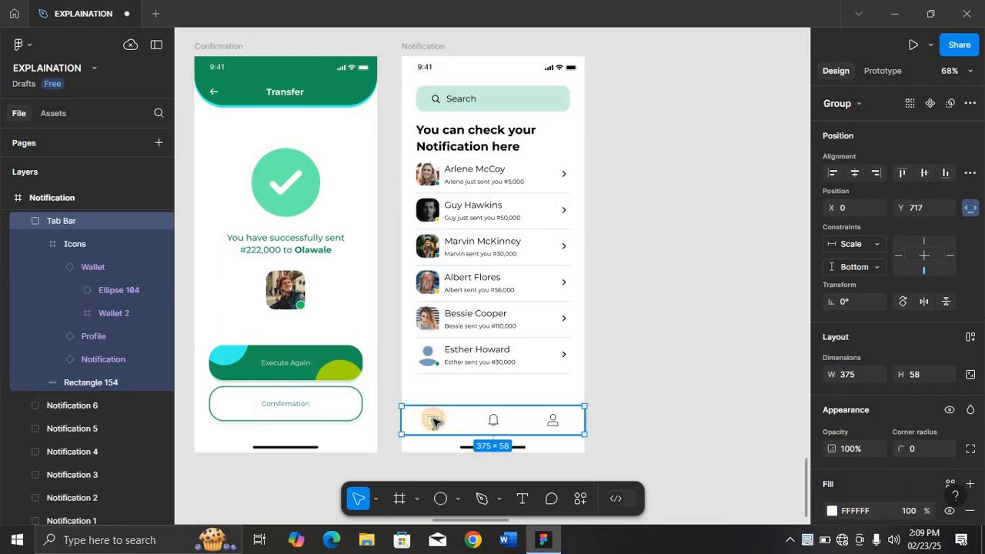
pyautogui.keyDown('ctrl'); pyautogui.rightClick(435, 422); pyautogui.keyUp('ctrl')
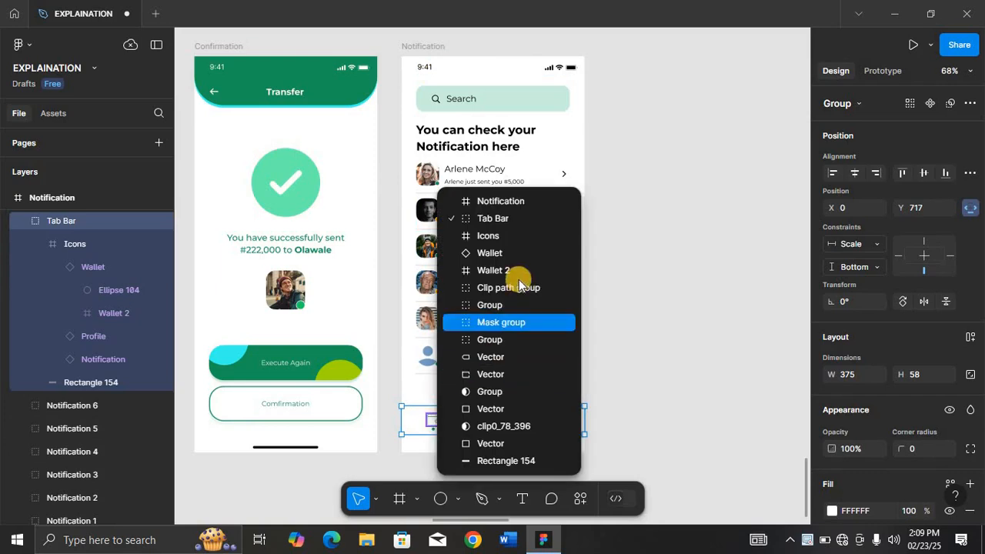
pyautogui.click(516, 254)
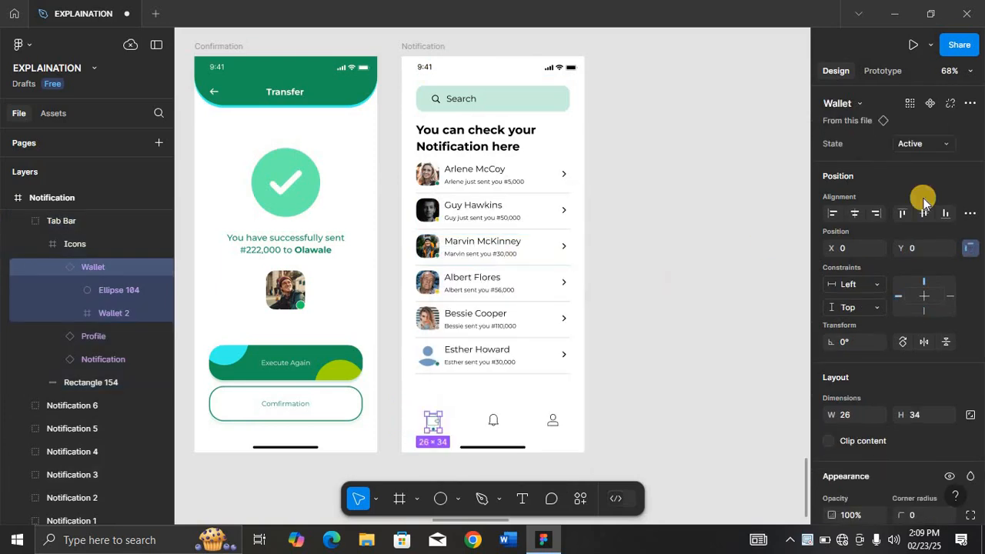
pyautogui.click(949, 144)
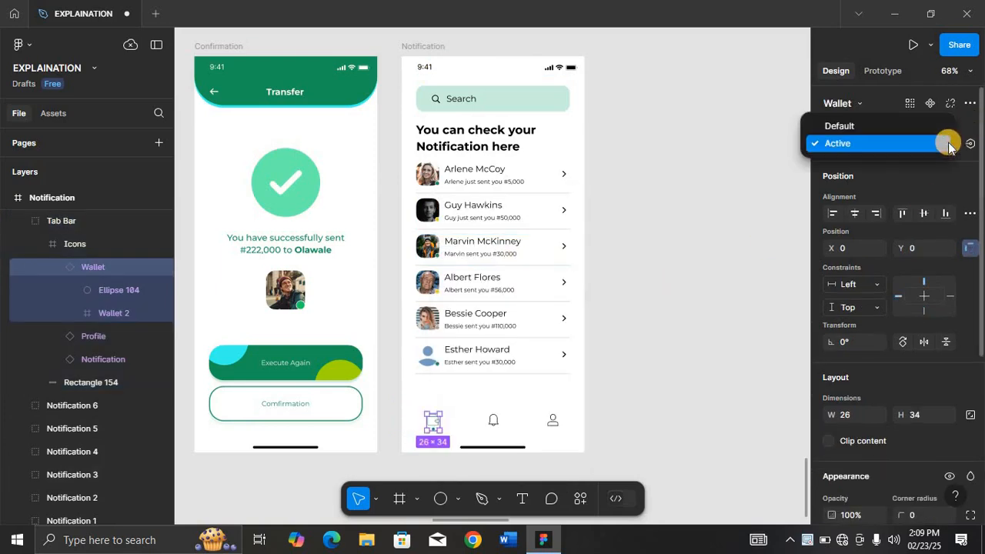
pyautogui.click(838, 123)
# Set the Notification bell icon instance in the tab bar to its Active state.
pyautogui.keyDown('ctrl'); pyautogui.scroll(5, 568, 261); pyautogui.keyUp('ctrl')
pyautogui.click(566, 265)
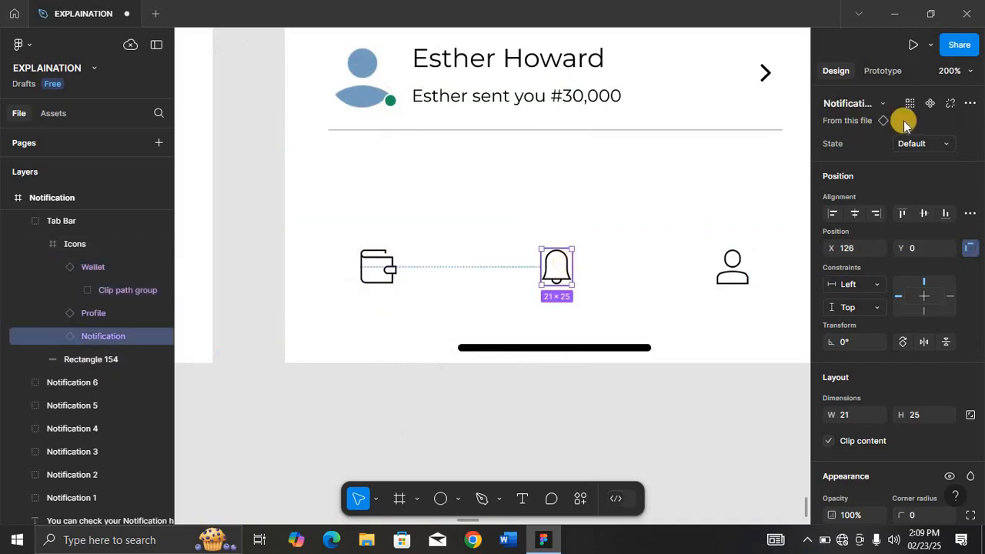
pyautogui.click(945, 144)
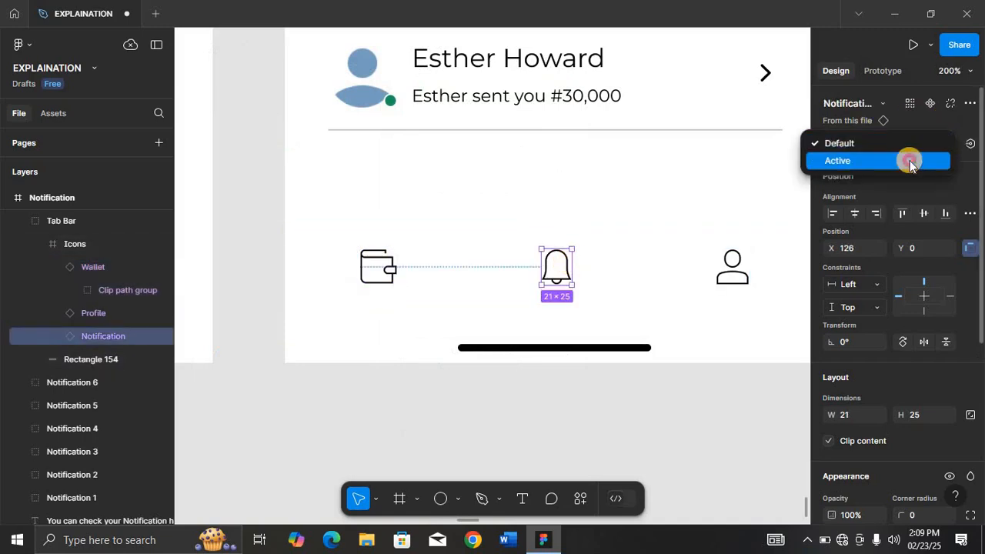
pyautogui.click(912, 161)
pyautogui.click(719, 389)
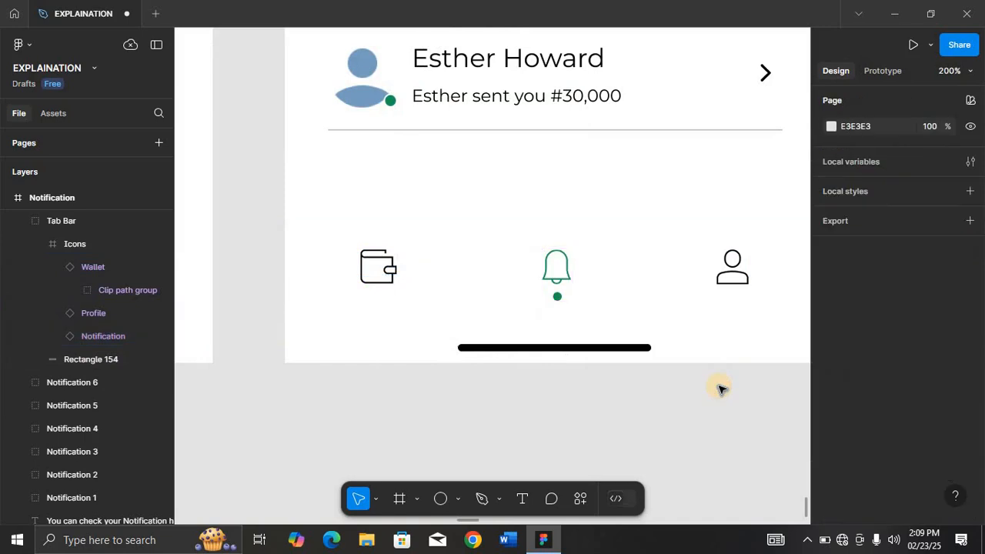
# Duplicate the Fill Details 002 frame into the empty canvas area below the screens.
pyautogui.press('-')
pyautogui.press('-')
pyautogui.scroll(3, 692, 302)
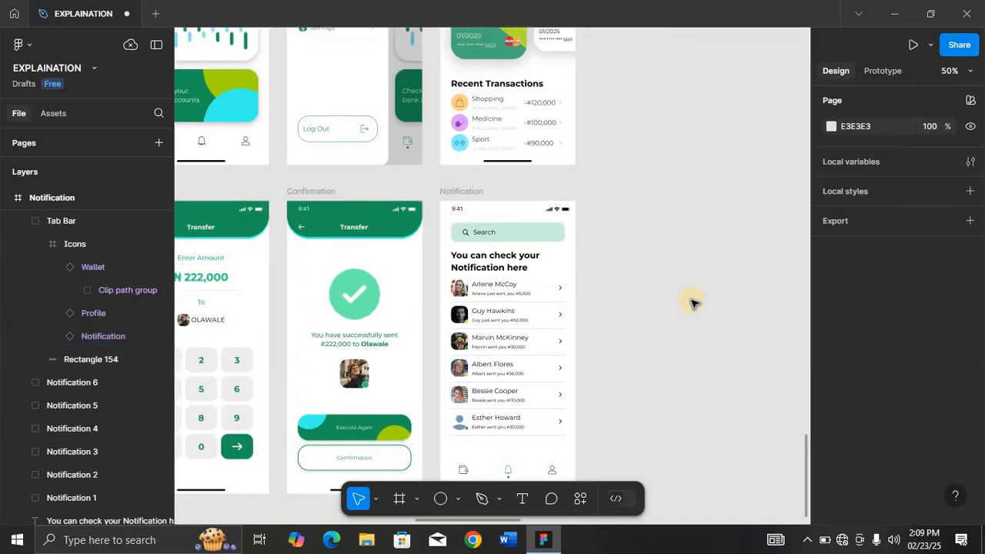
pyautogui.hscroll(-3, 692, 303)
pyautogui.press('-')
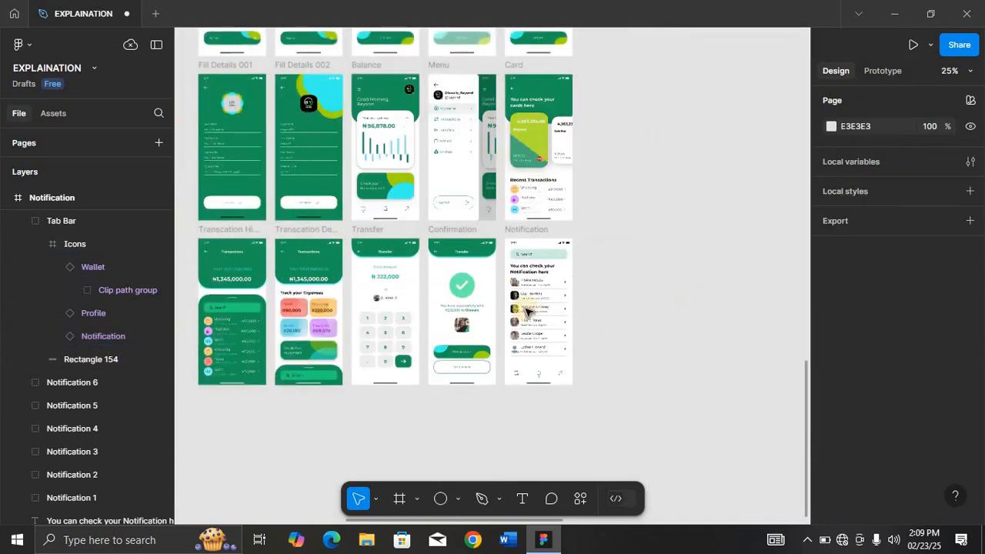
pyautogui.scroll(-1, 462, 454)
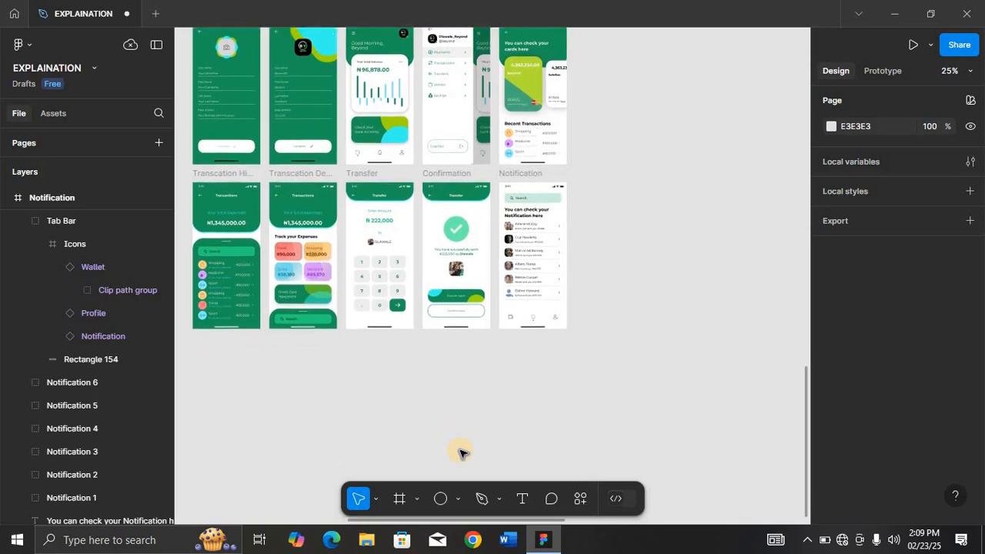
pyautogui.scroll(1, 463, 453)
pyautogui.moveTo(459, 450); pyautogui.dragTo(297, 100)
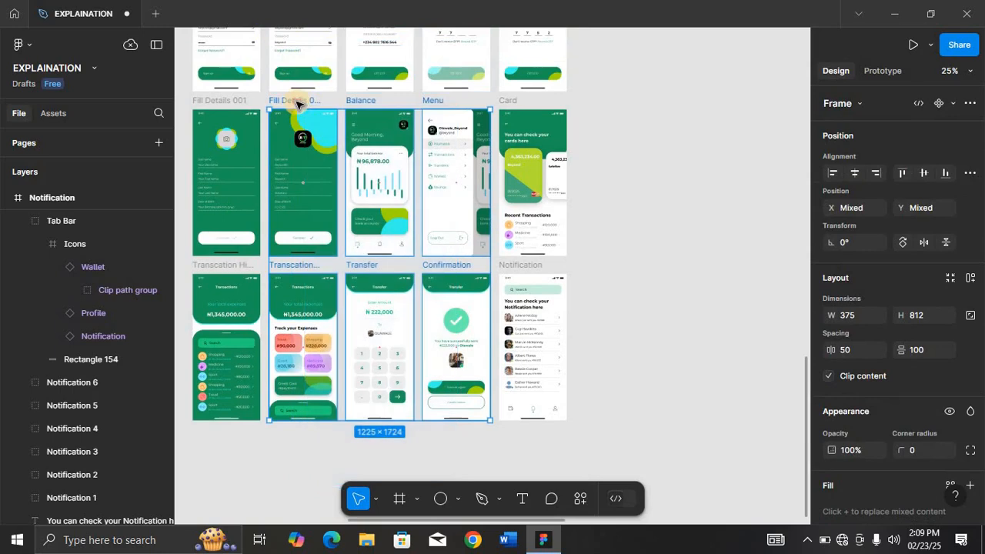
pyautogui.click(296, 101)
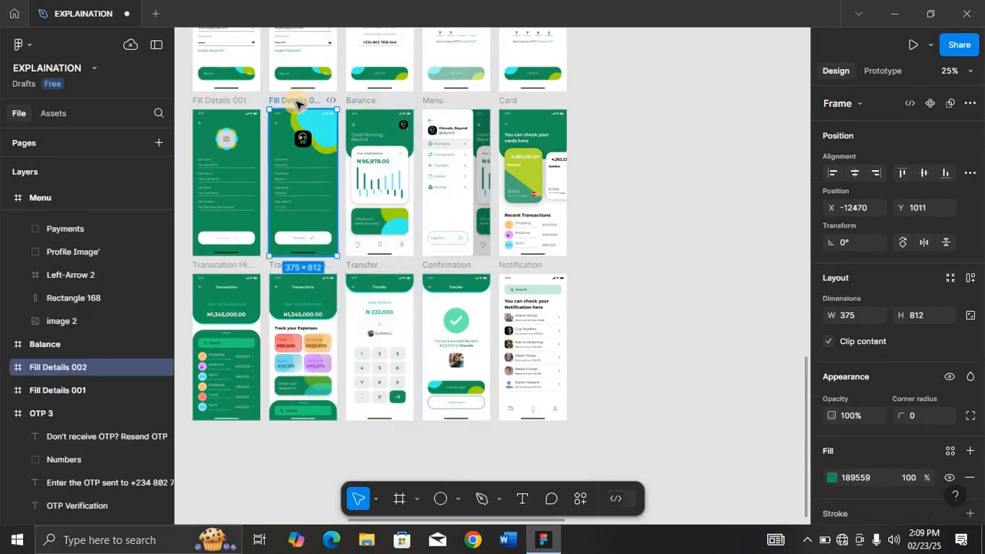
pyautogui.moveTo(296, 101); pyautogui.dragTo(222, 427)
# Inspect the selection colors of the form fields group in the Fill Details 3 frame.
pyautogui.hotkey('shift', '2')
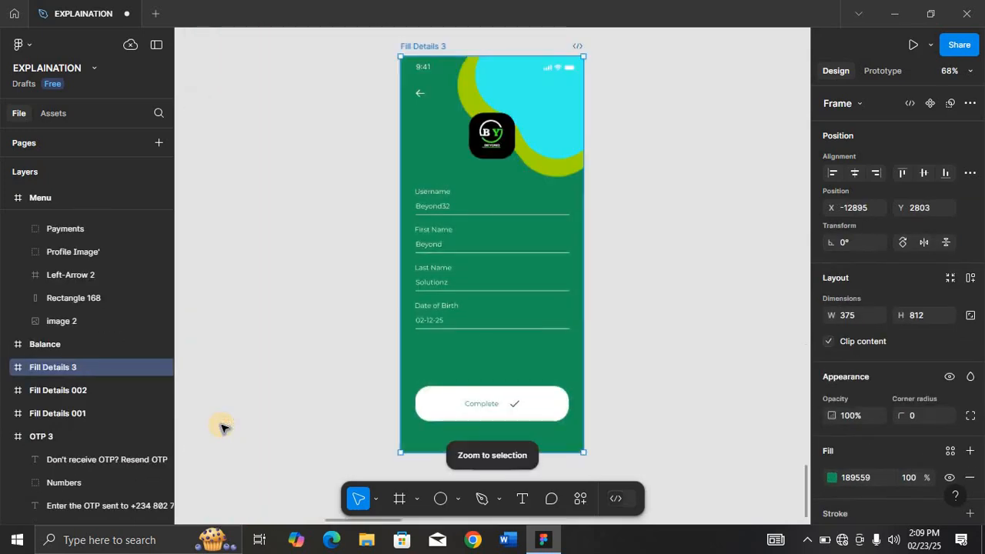
pyautogui.click(435, 244)
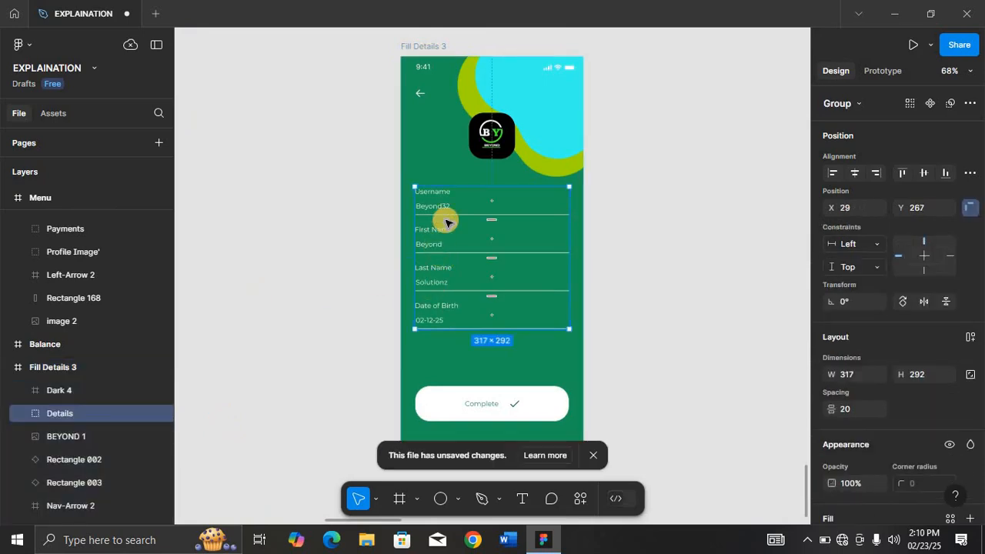
pyautogui.hotkey('shift', '2')
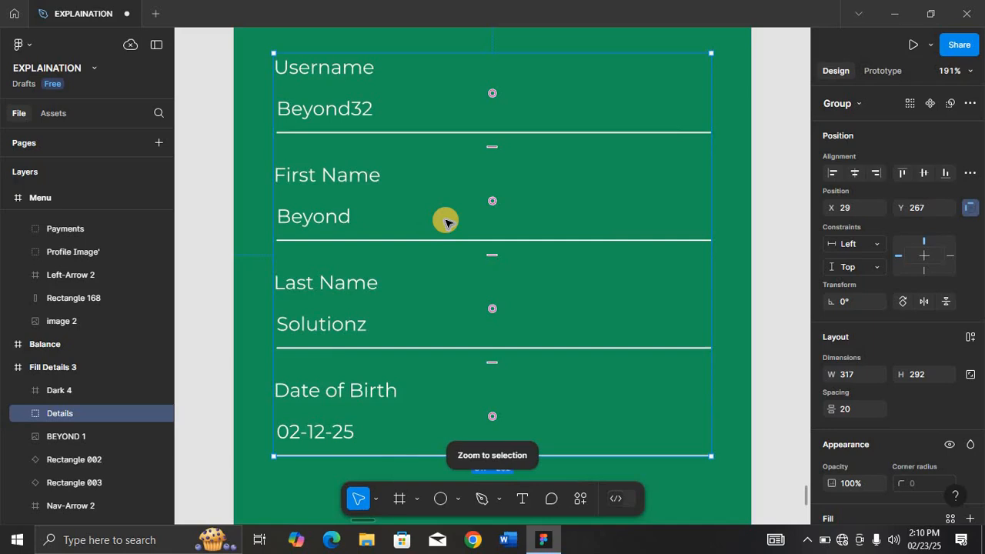
pyautogui.scroll(-5, 831, 422)
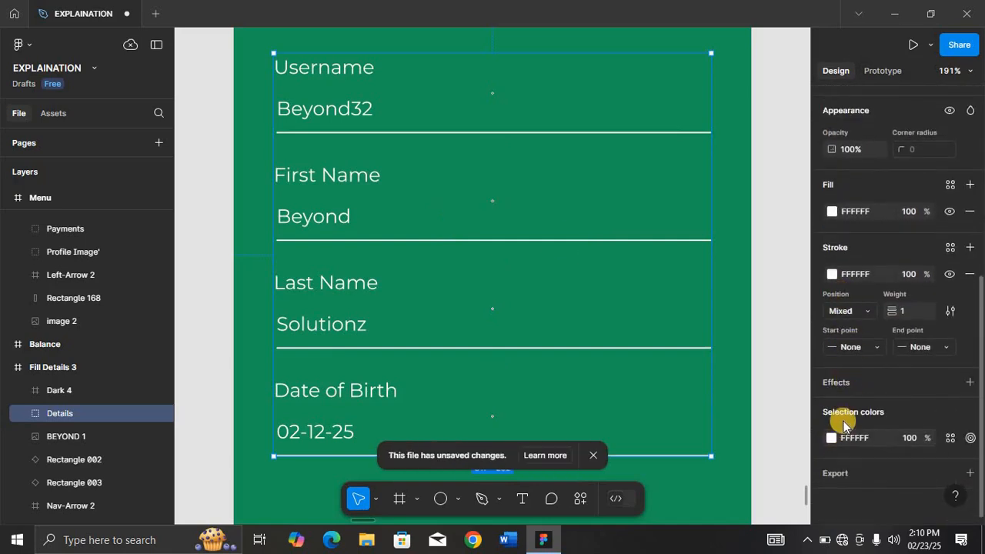
pyautogui.click(860, 442)
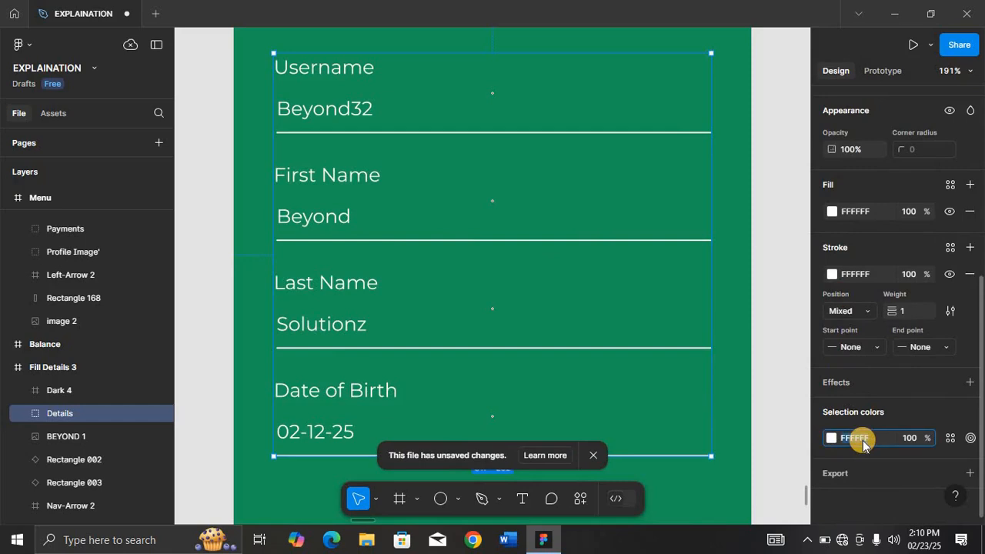
pyautogui.click(790, 435)
pyautogui.hotkey('ctrl', '-')
pyautogui.hotkey('ctrl', '-')
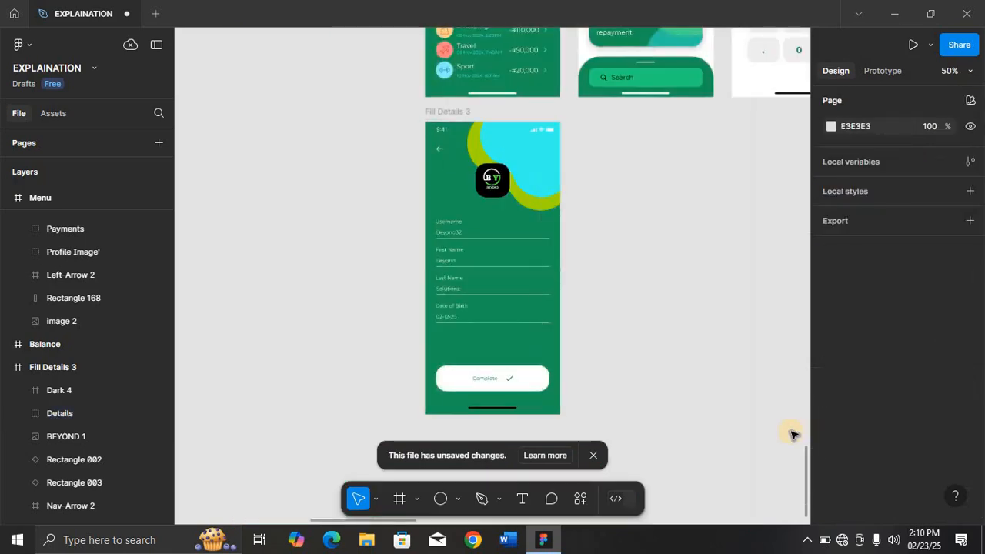
# Recolor the cyan background shape in the Fill Details 3 frame to F94A3A.
pyautogui.click(446, 115)
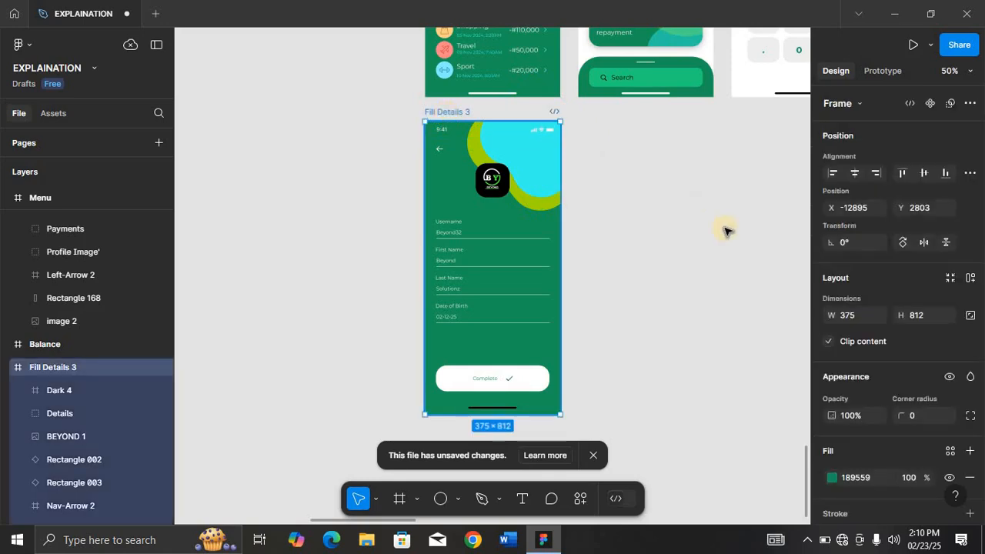
pyautogui.scroll(-5, 897, 338)
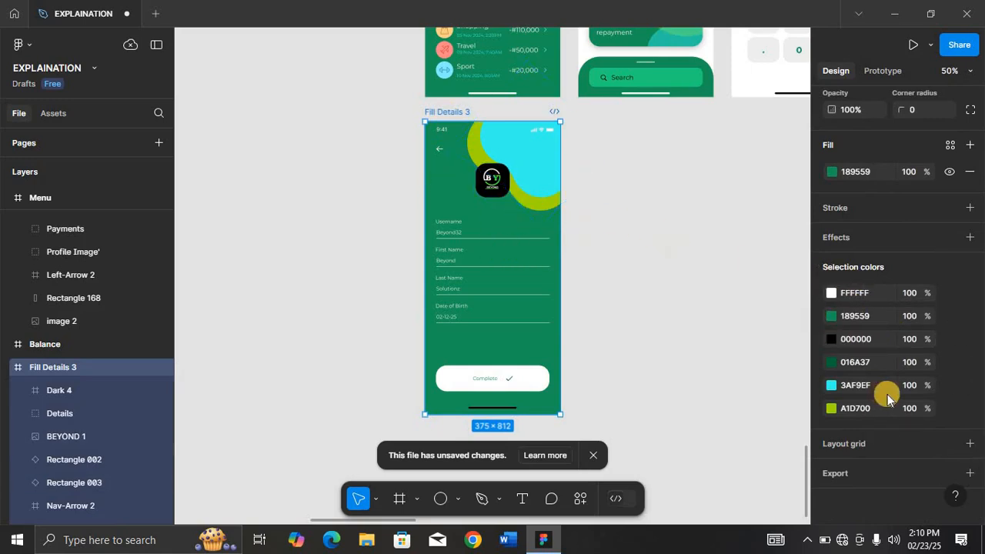
pyautogui.click(831, 385)
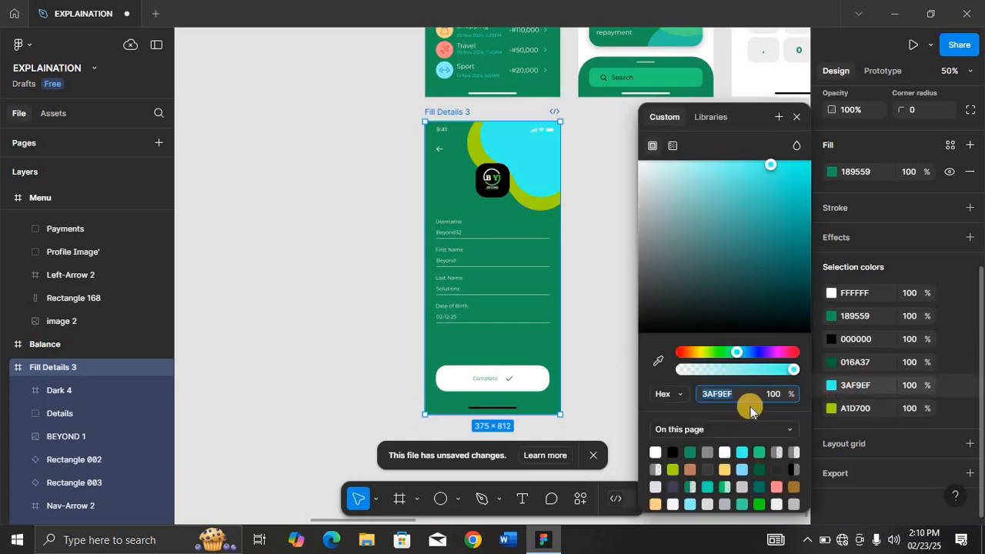
pyautogui.click(754, 352)
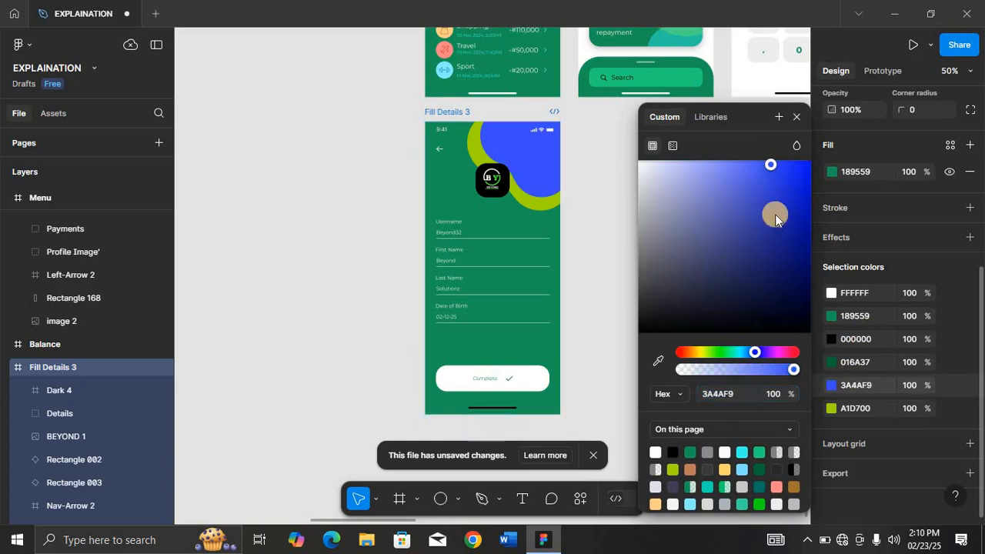
pyautogui.click(683, 353)
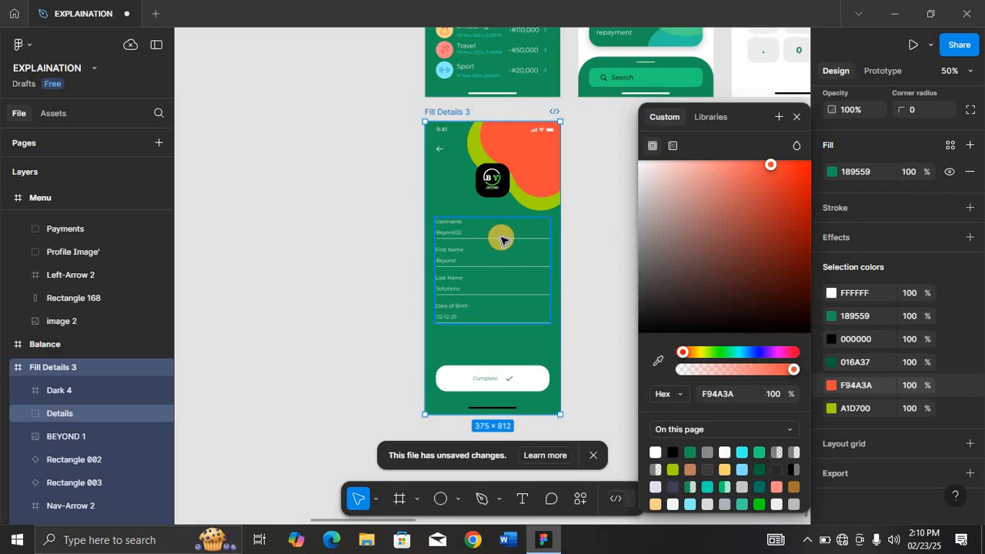
pyautogui.click(801, 118)
# Undo the background shape color changes in the Fill Details 3 frame.
pyautogui.click(538, 211)
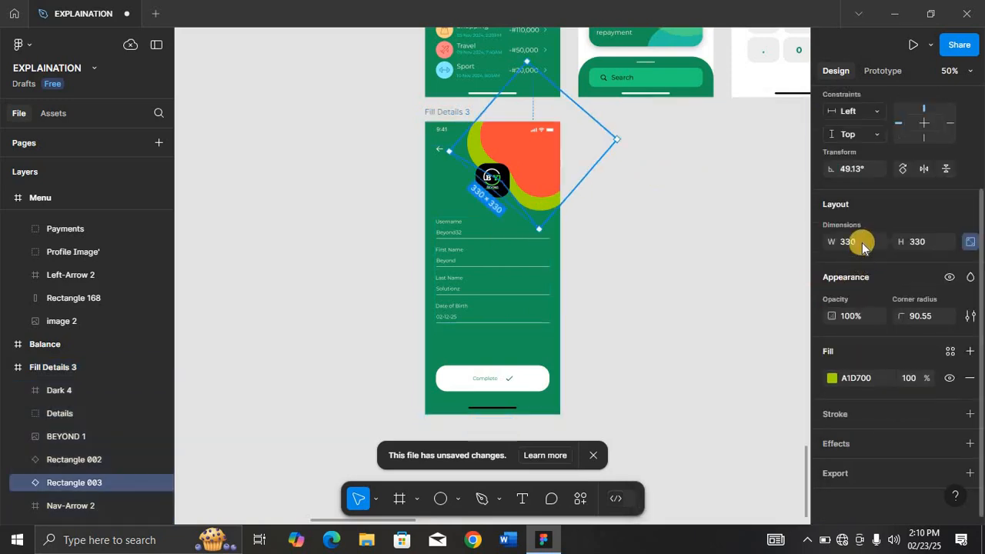
pyautogui.click(442, 111)
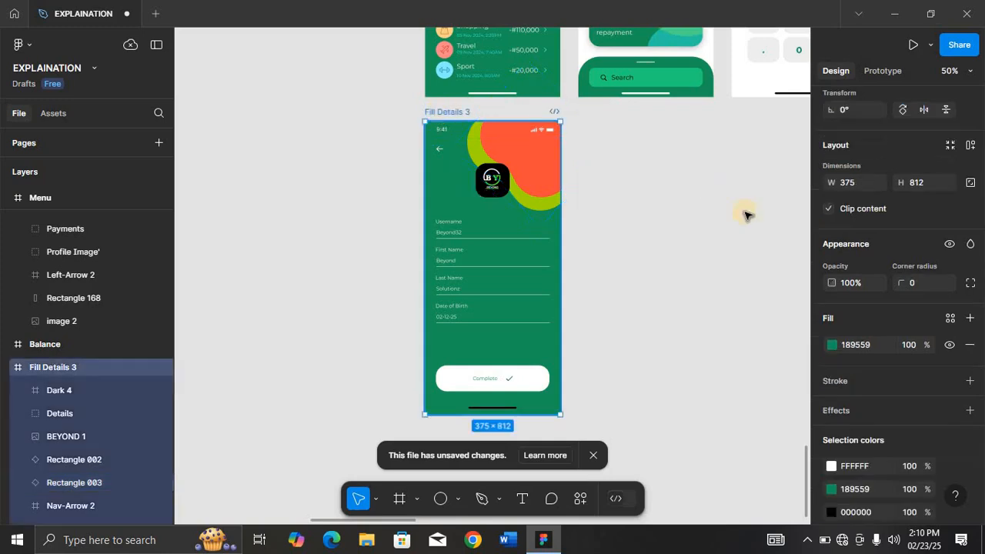
pyautogui.scroll(-3, 917, 440)
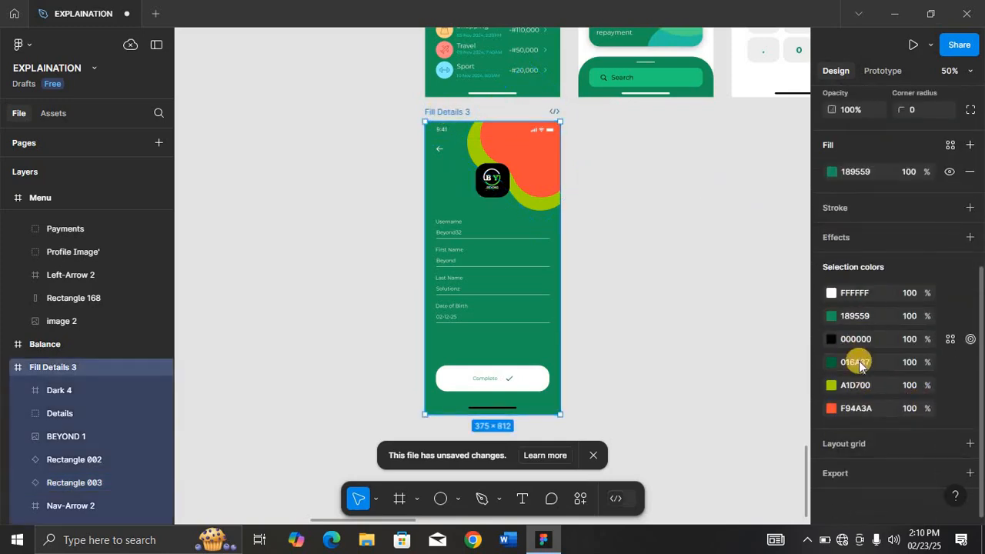
pyautogui.hotkey('ctrl', 'z')
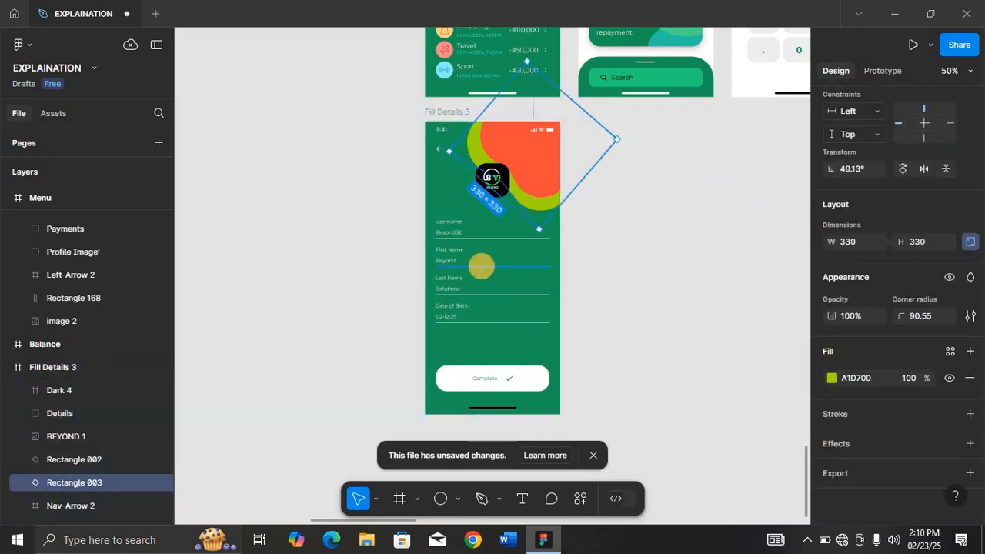
pyautogui.hotkey('ctrl', 'z')
pyautogui.hotkey('ctrl', 'z')
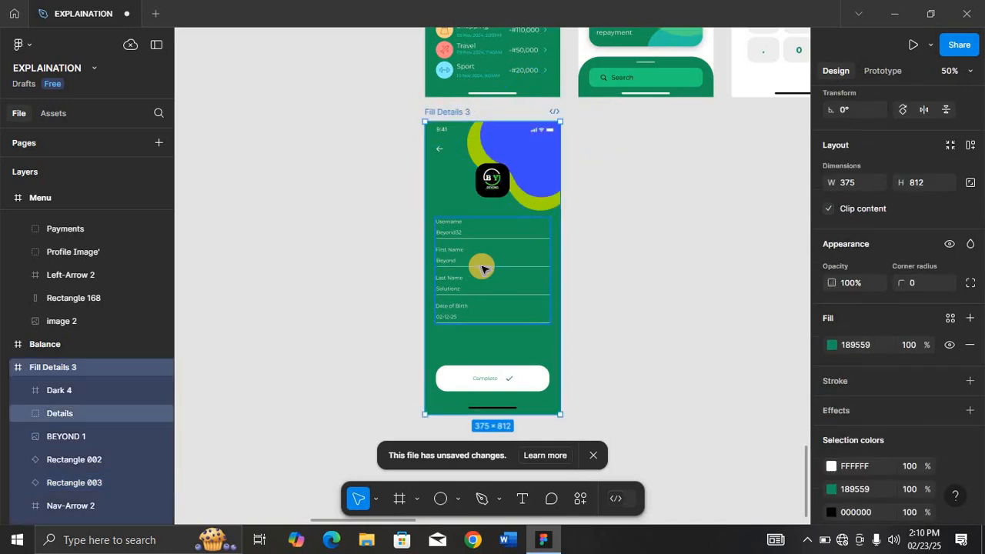
pyautogui.hotkey('ctrl', 'z')
pyautogui.hotkey('ctrl', 'z')
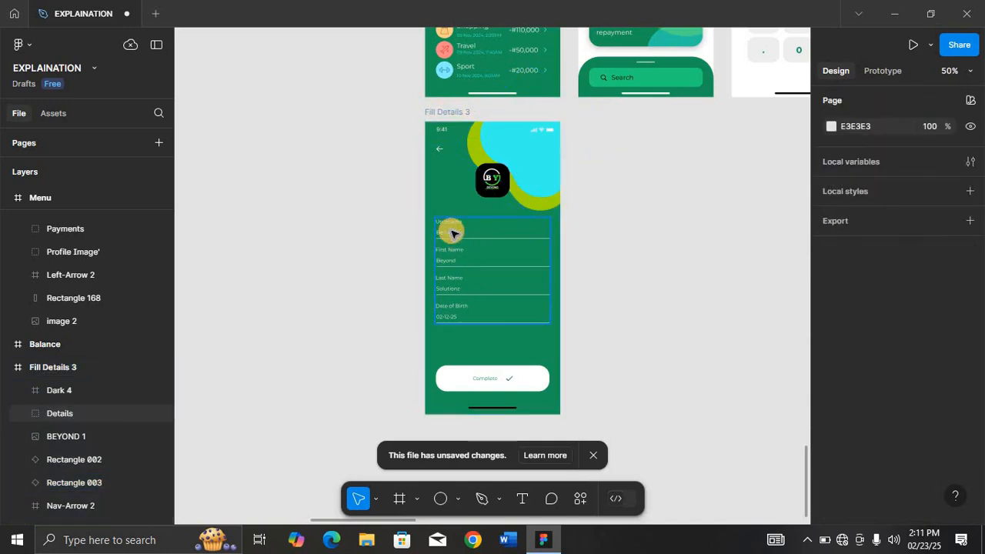
# Set the form fields group's text and line selection color to 000000.
pyautogui.click(451, 233)
pyautogui.hotkey('shift', '2')
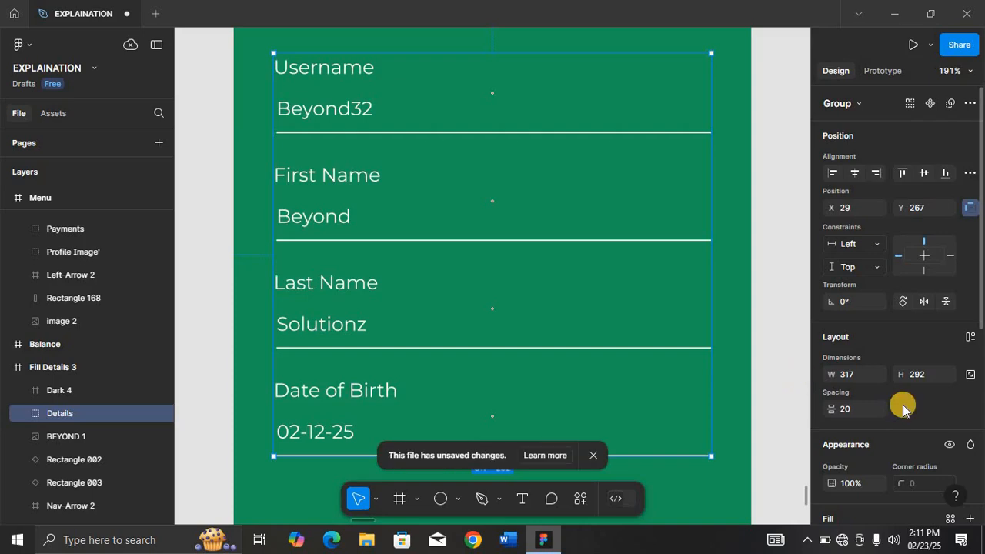
pyautogui.scroll(-5, 903, 410)
pyautogui.click(873, 439)
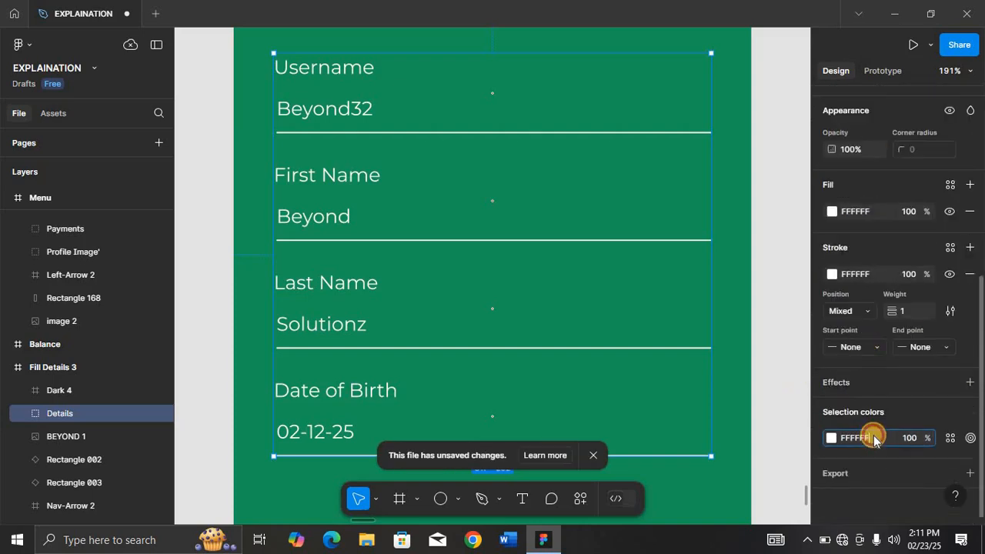
pyautogui.write('000000')
pyautogui.press('Return')
pyautogui.press('Return')
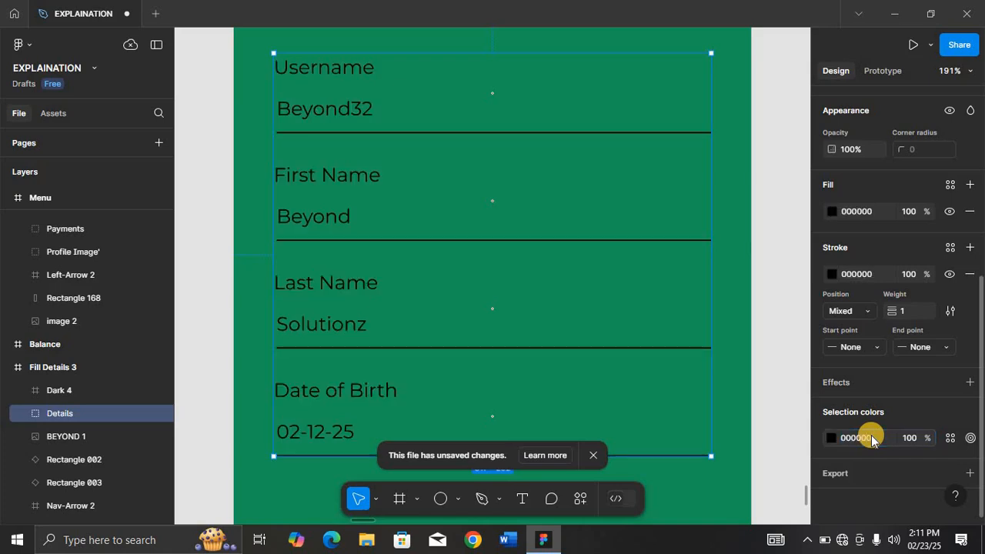
pyautogui.click(797, 360)
pyautogui.hotkey('ctrl', '-')
pyautogui.hotkey('ctrl', '-')
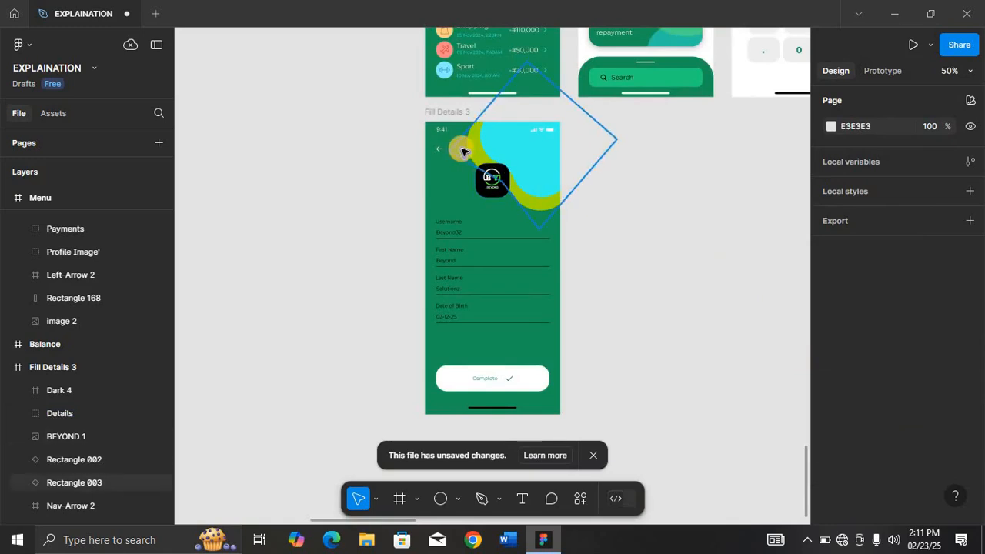
# Delete the back arrow, the logo and the Complete button from the Fill Details 3 frame.
pyautogui.click(434, 147)
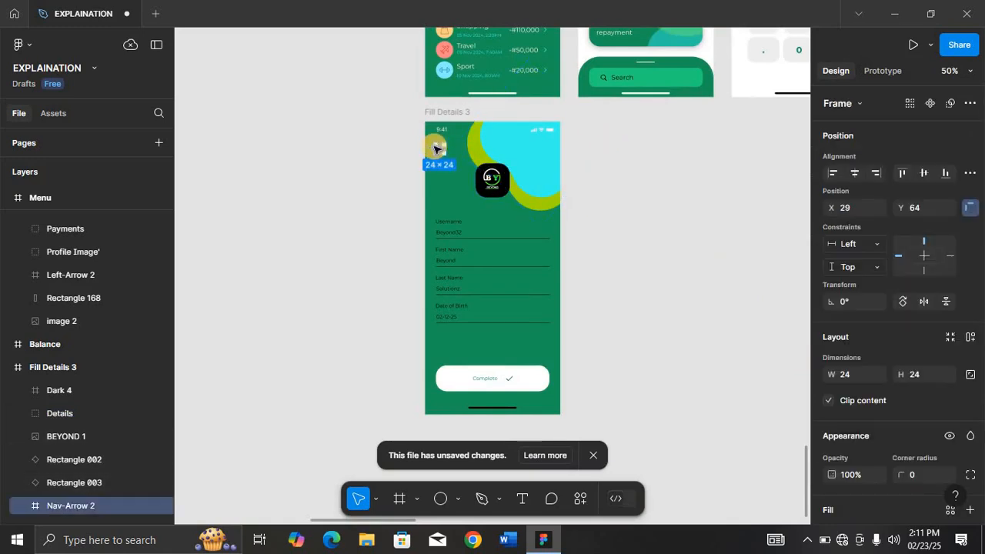
pyautogui.press('Delete')
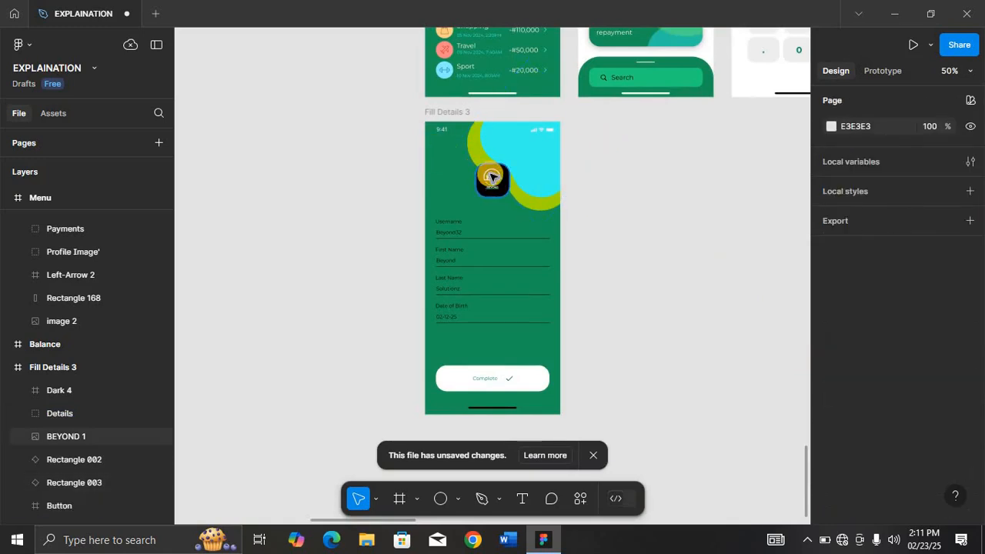
pyautogui.click(492, 177)
pyautogui.press('Delete')
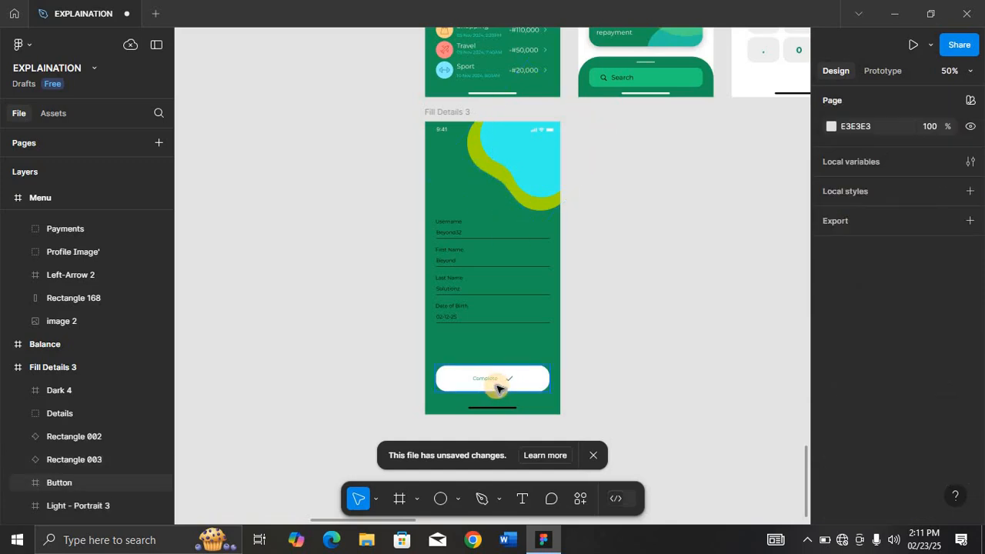
pyautogui.click(497, 387)
pyautogui.press('Delete')
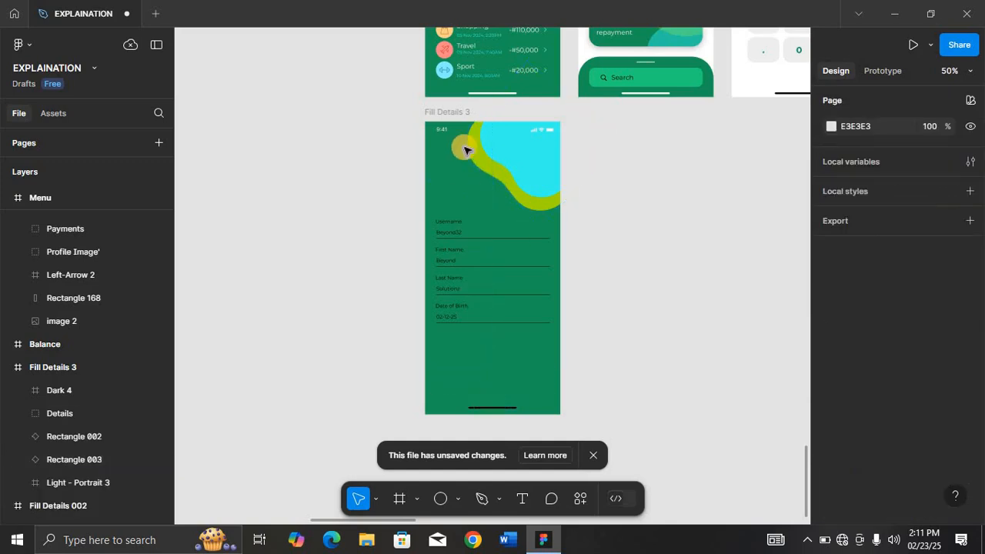
# Set the status bar's selection color in the Fill Details 3 frame to 000000.
pyautogui.click(590, 459)
pyautogui.click(456, 128)
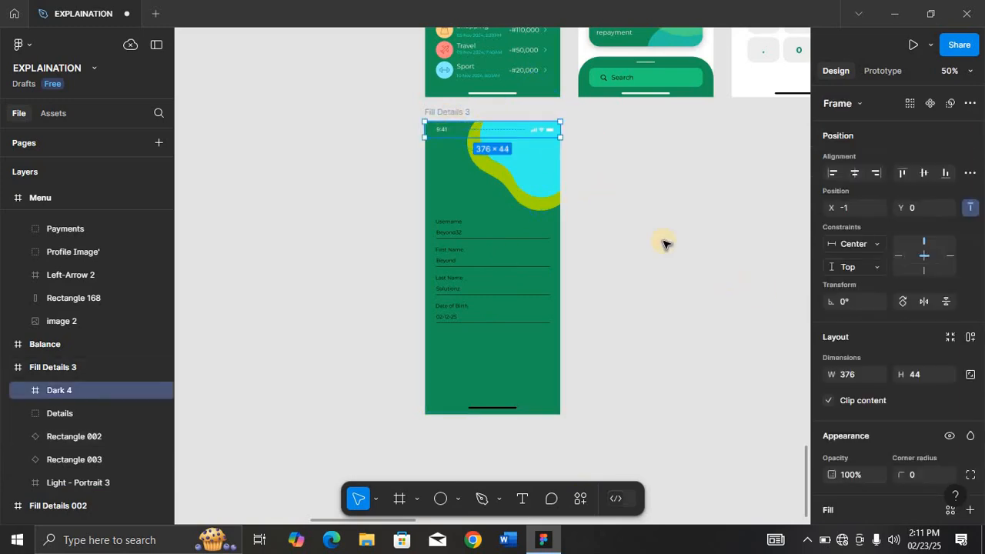
pyautogui.scroll(-3, 867, 382)
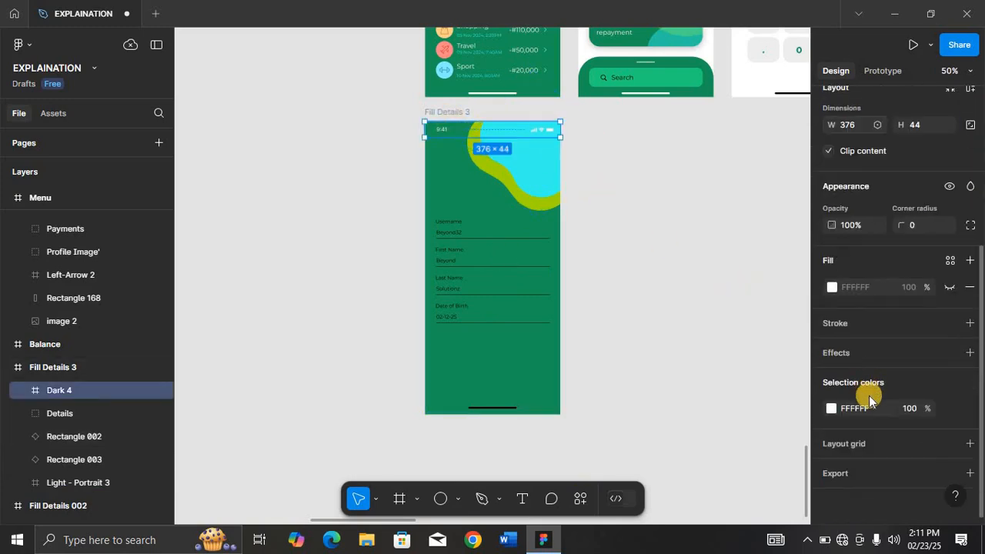
pyautogui.click(871, 405)
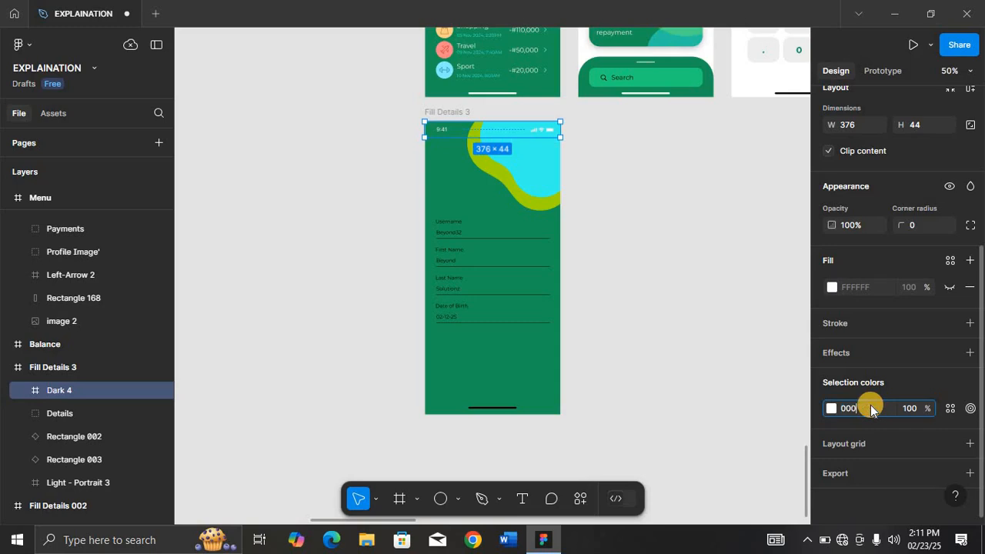
pyautogui.write('000000')
pyautogui.press('Return')
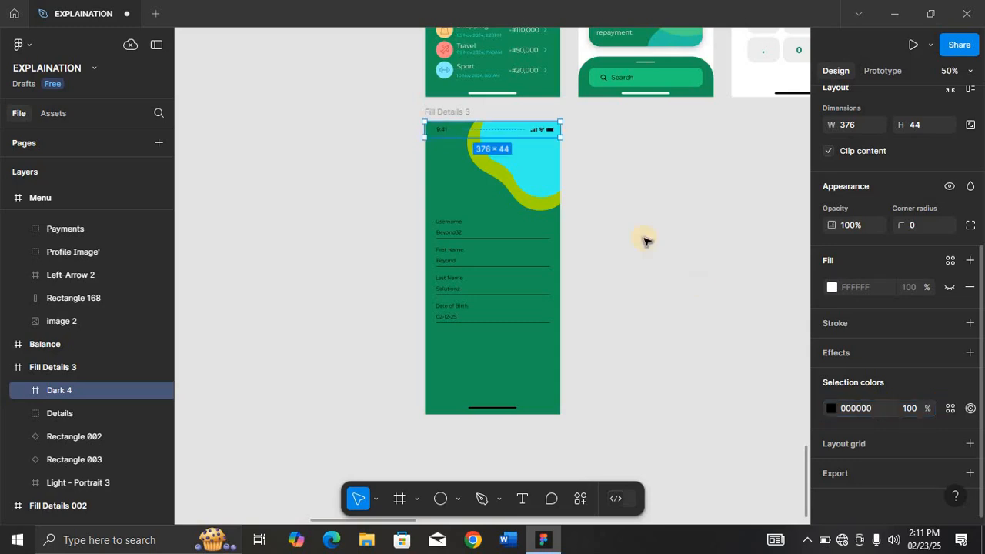
# Change the Fill Details 3 frame's background fill to FFFFFF.
pyautogui.click(457, 112)
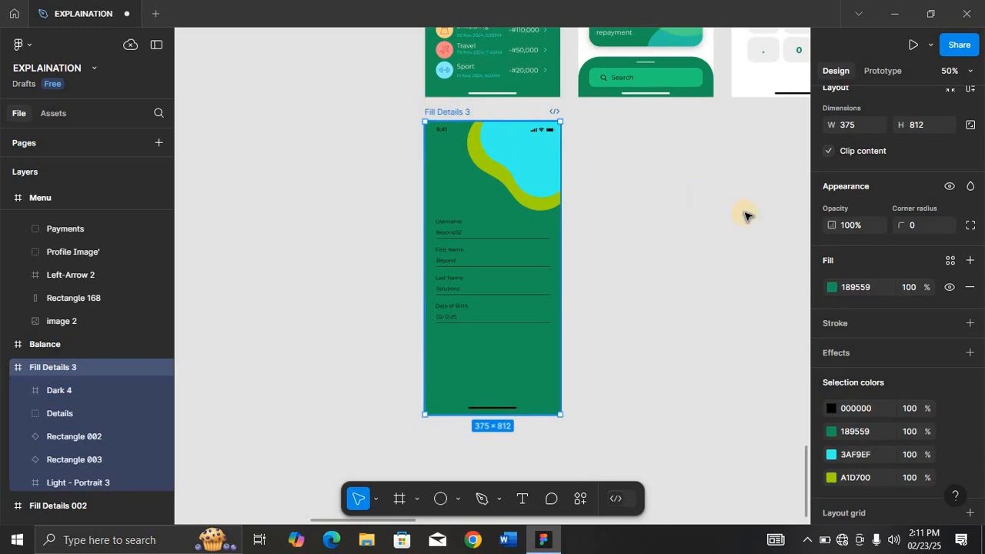
pyautogui.click(848, 287)
pyautogui.write('FFFFFF')
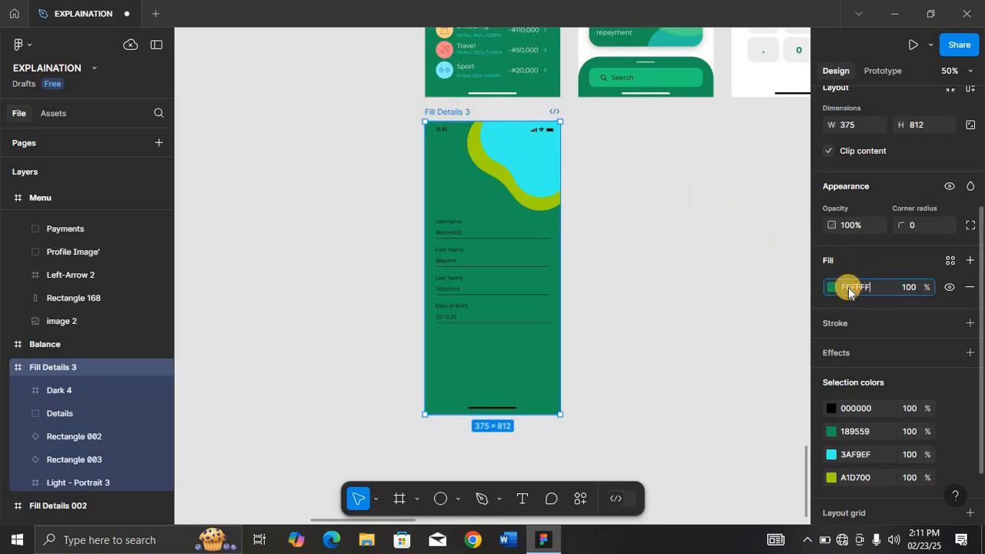
pyautogui.press('Return')
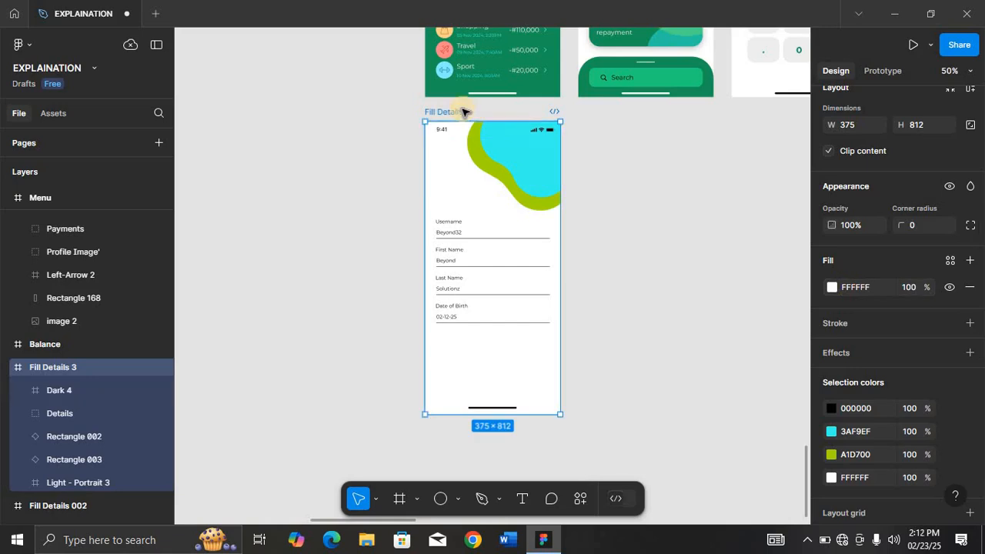
# Recolor the lime background shape to the dark green 189559 swatch.
pyautogui.hotkey('shift', '2')
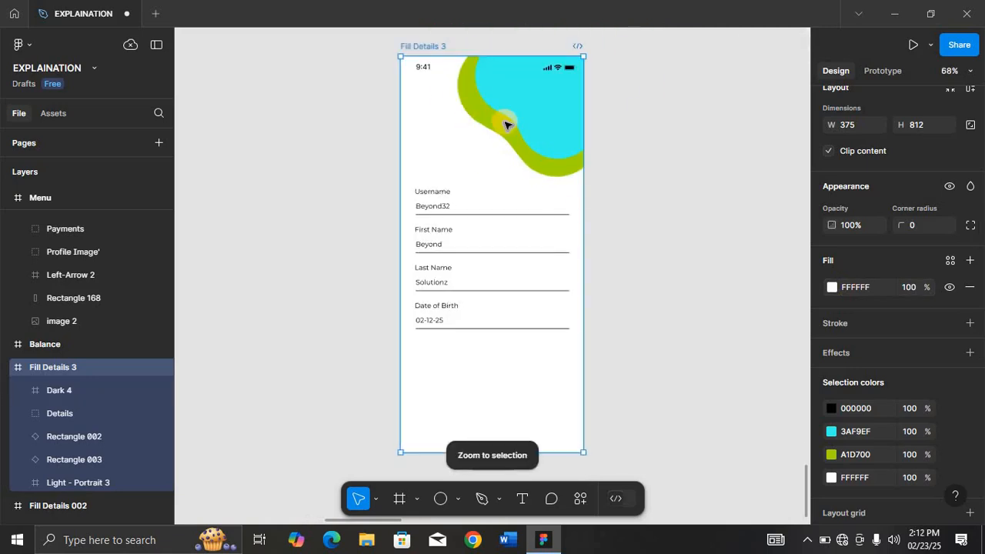
pyautogui.click(504, 126)
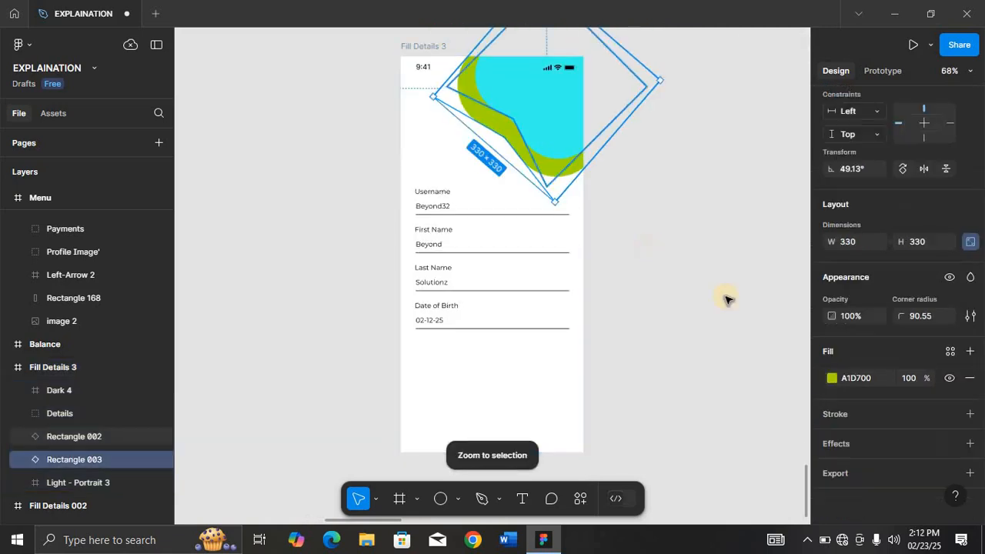
pyautogui.click(832, 379)
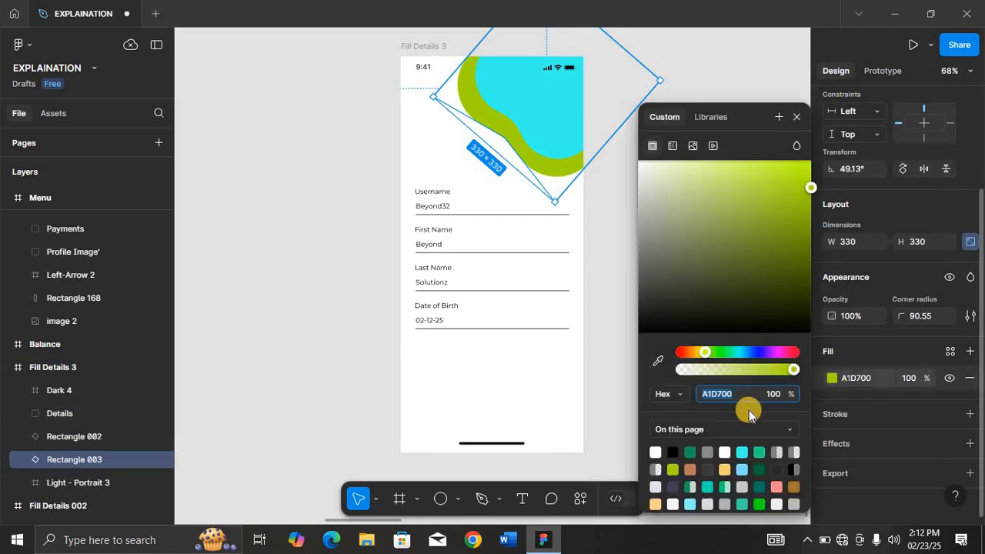
pyautogui.click(690, 453)
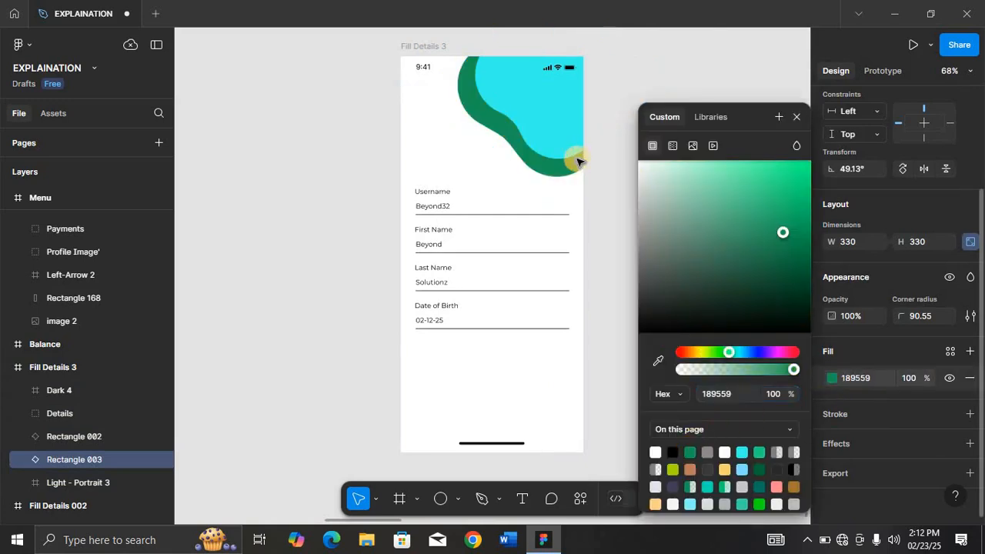
# Shift both background shapes slightly up and to the right within the frame.
pyautogui.keyDown('shift'); pyautogui.click(537, 132); pyautogui.keyUp('shift')
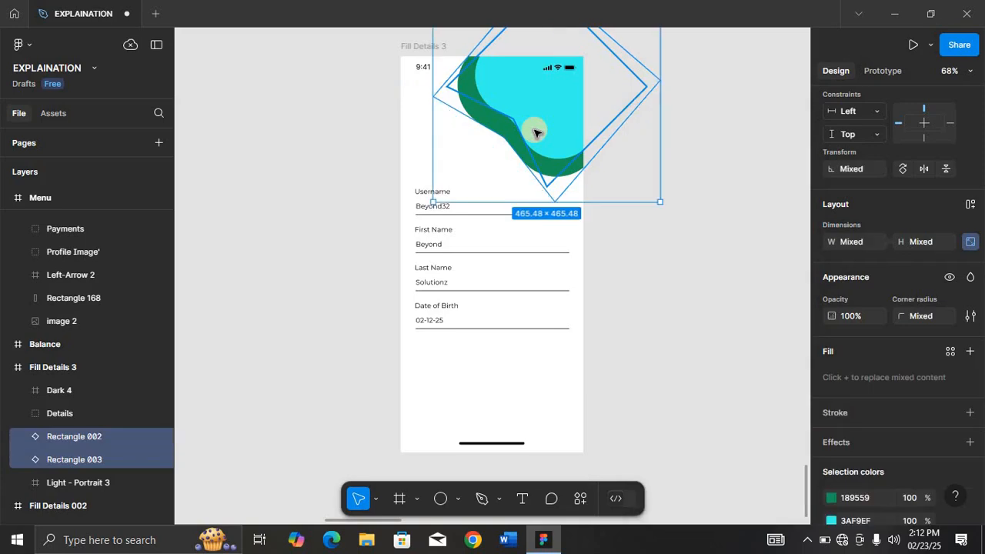
pyautogui.moveTo(528, 122); pyautogui.dragTo(529, 116)
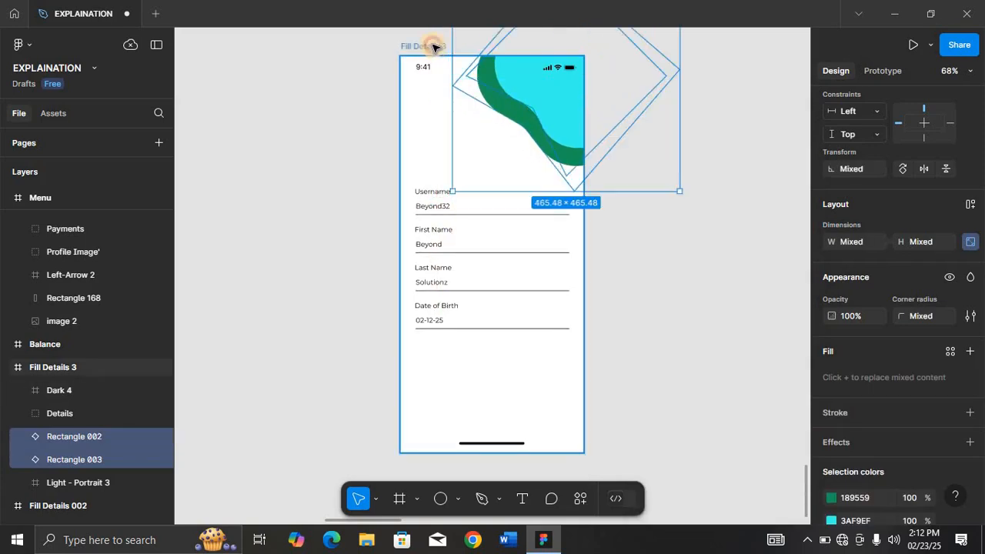
pyautogui.click(430, 118)
# Add a text label reading Profile near the top-left of the Fill Details 3 frame.
pyautogui.press('t')
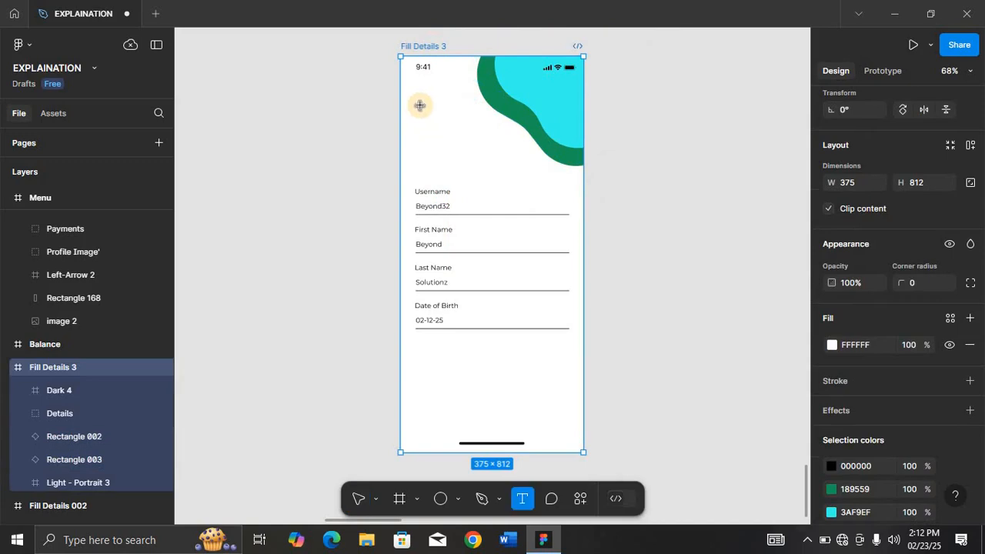
pyautogui.click(418, 111)
pyautogui.write('Profile')
pyautogui.press('Escape')
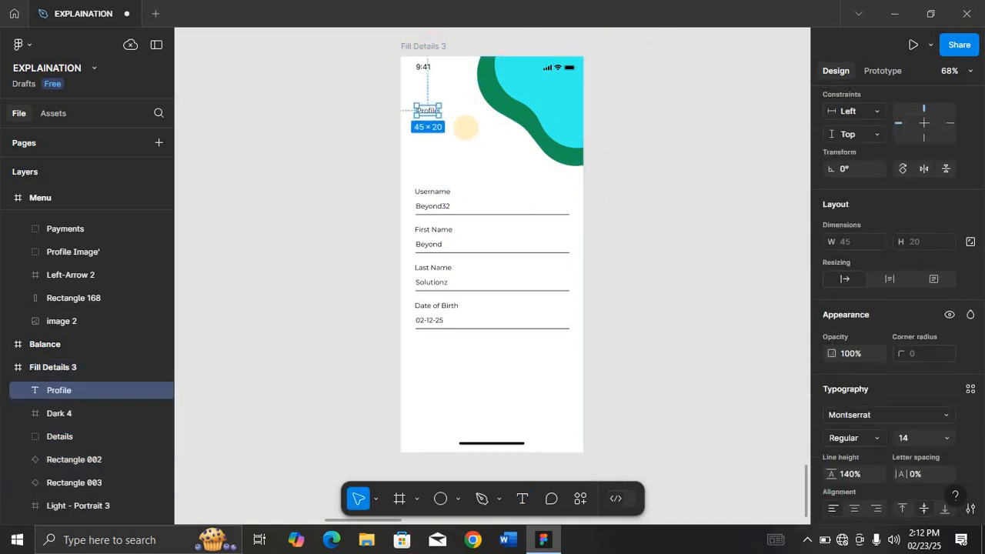
# Set the Profile text to size 44 and Bold weight.
pyautogui.hotkey('shift', '2')
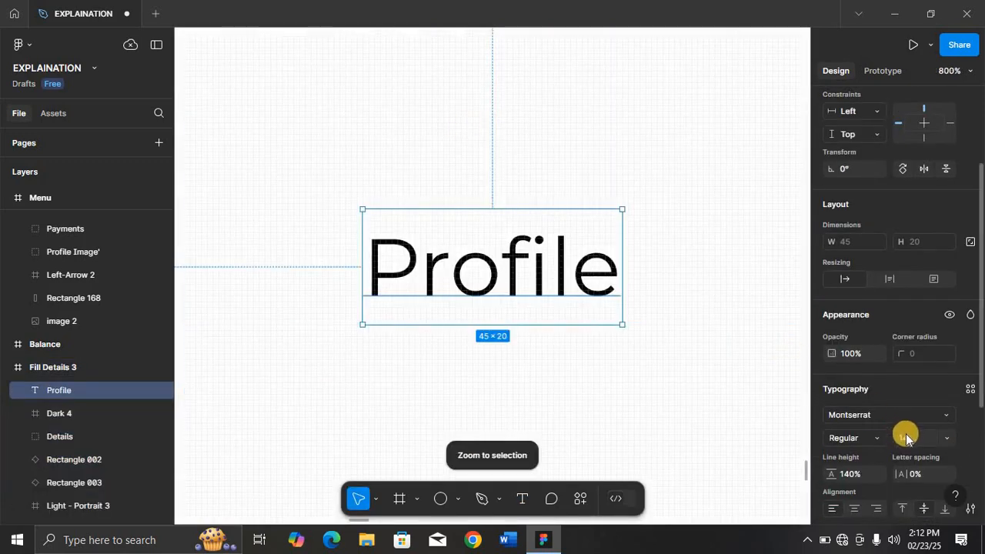
pyautogui.write('4')
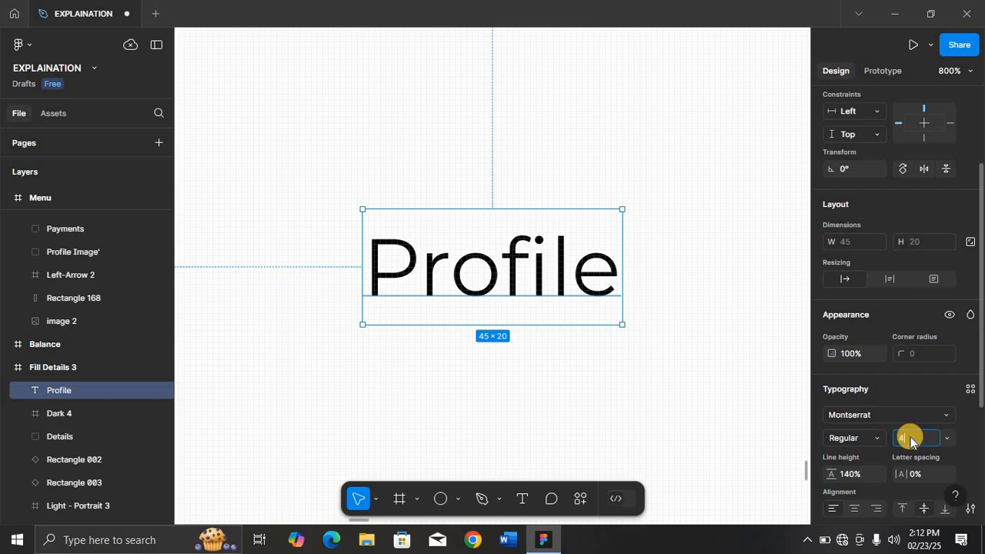
pyautogui.write('4')
pyautogui.press('Return')
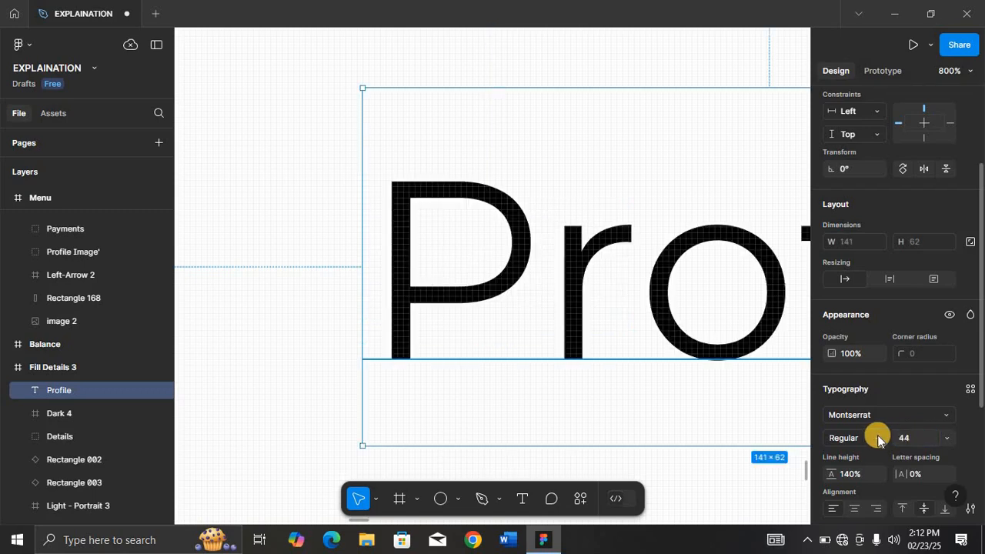
pyautogui.click(868, 435)
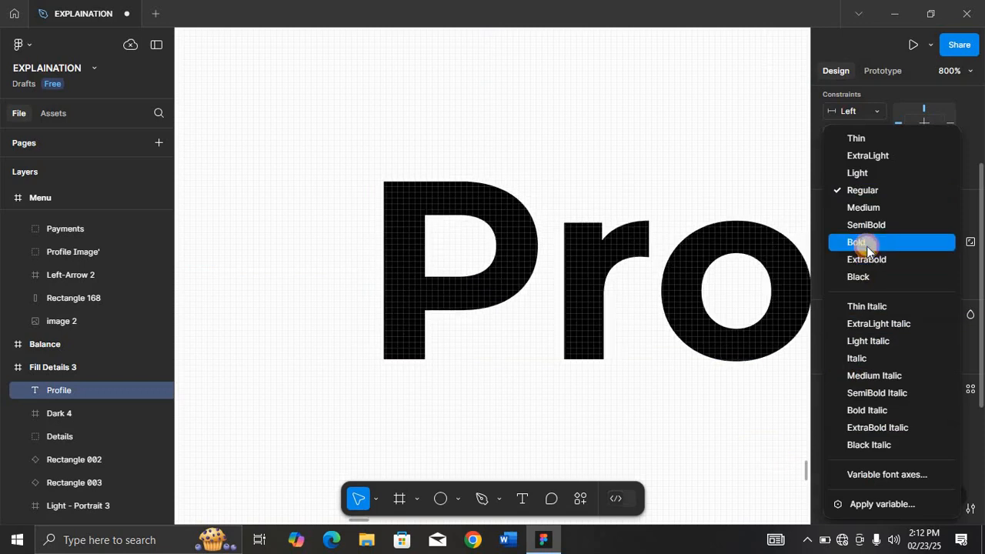
pyautogui.click(866, 246)
# Reposition the Profile text slightly lower in the frame's top-left area.
pyautogui.press('-')
pyautogui.press('-')
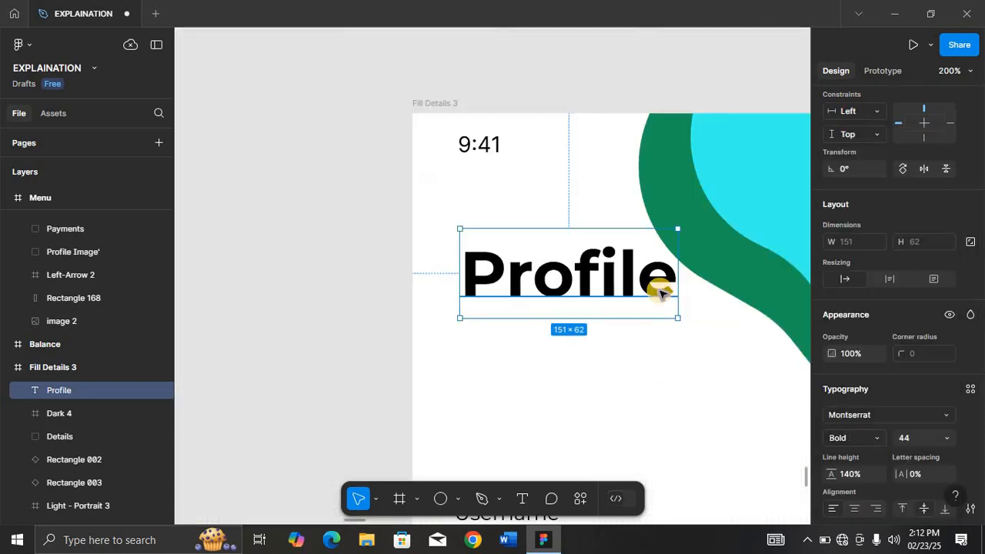
pyautogui.moveTo(596, 285); pyautogui.dragTo(583, 326)
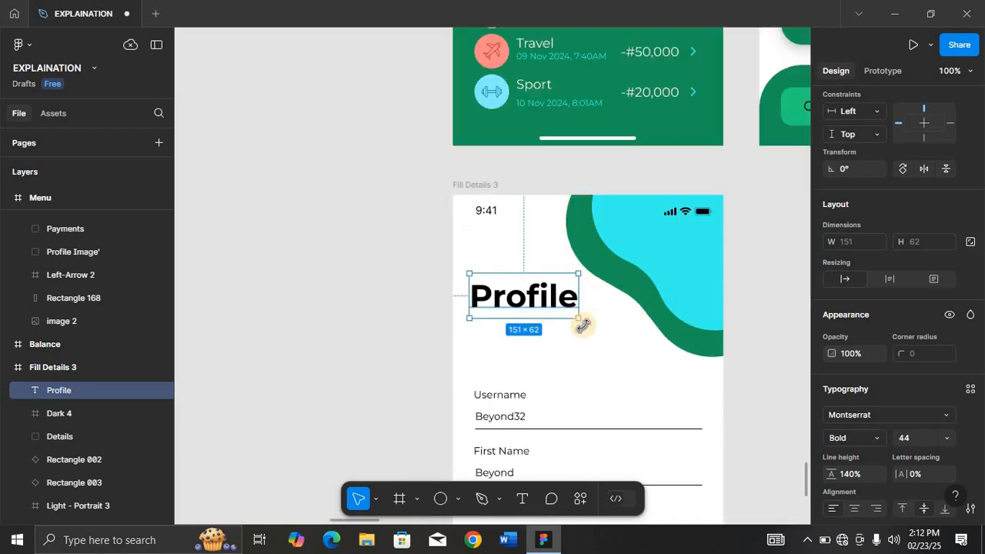
pyautogui.press('-')
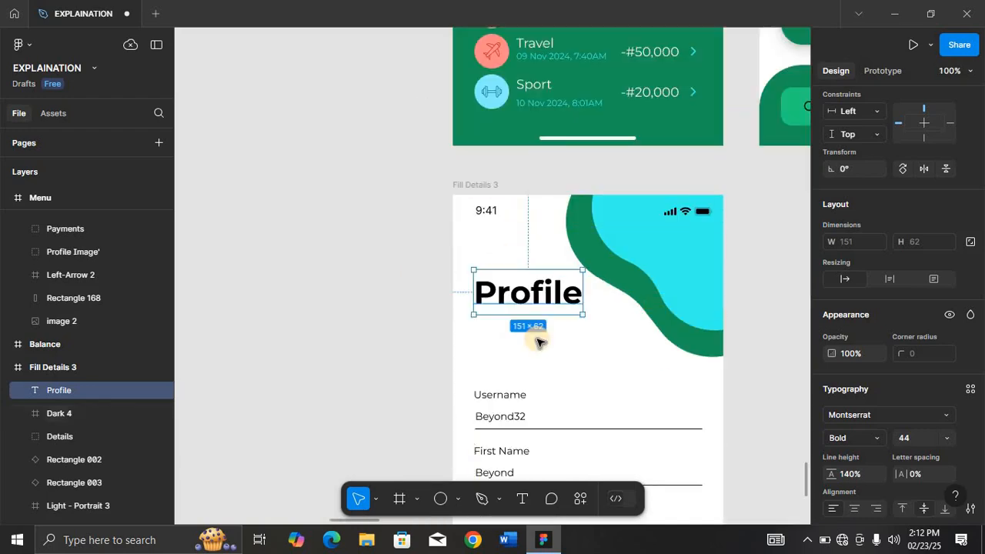
pyautogui.click(491, 348)
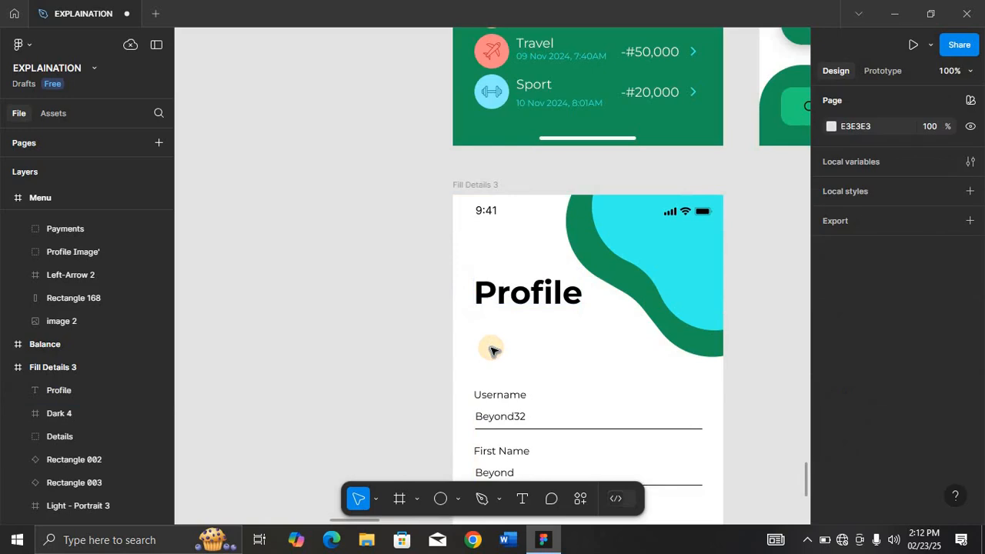
# Inspect the Menu frame's profile header and Log Out button groups, and return to the Fill Details 3 frame.
pyautogui.press('-')
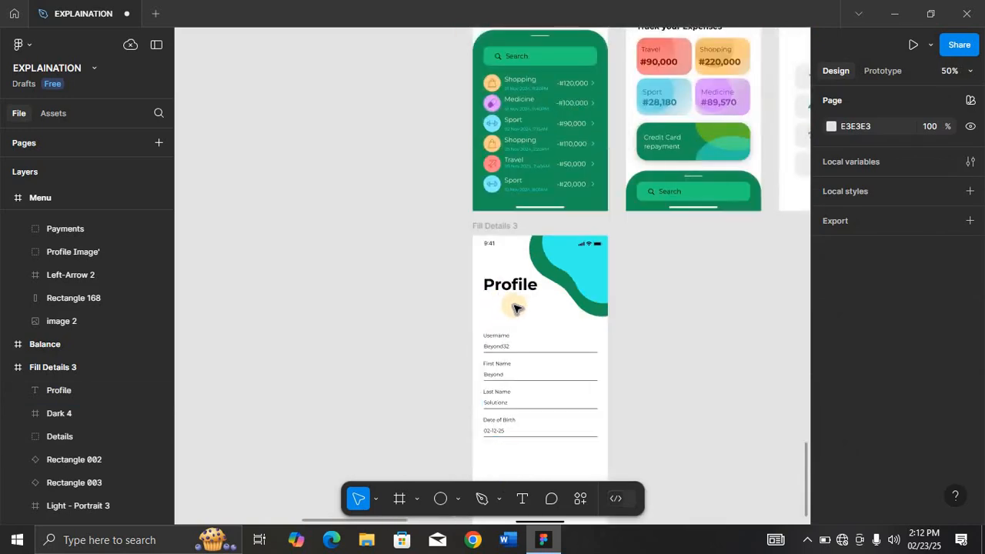
pyautogui.press('-')
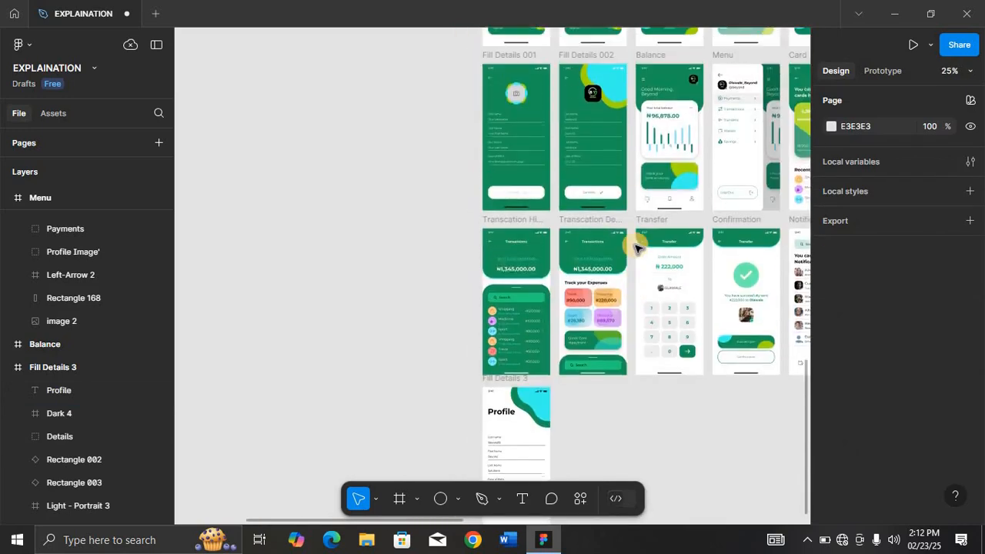
pyautogui.click(725, 60)
pyautogui.hotkey('shift', '2')
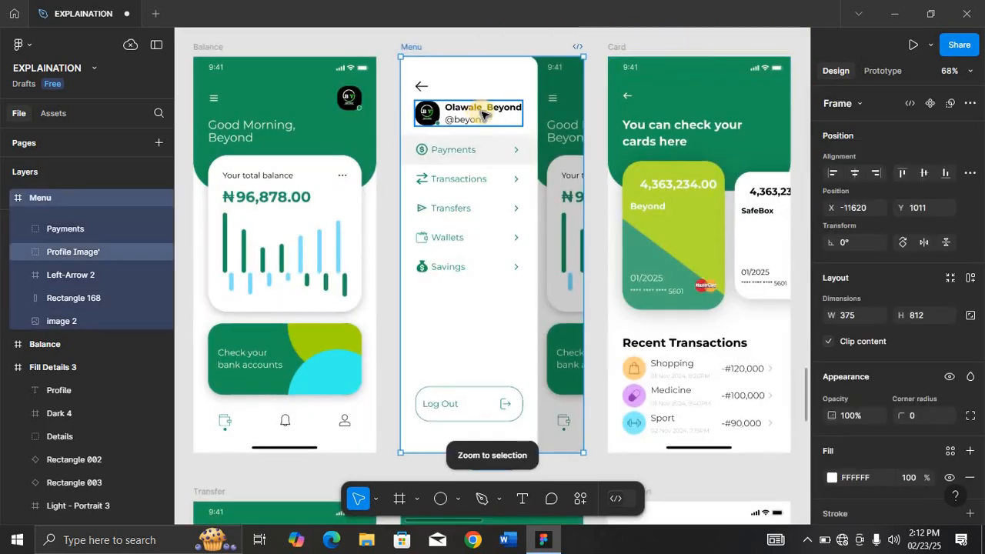
pyautogui.click(477, 115)
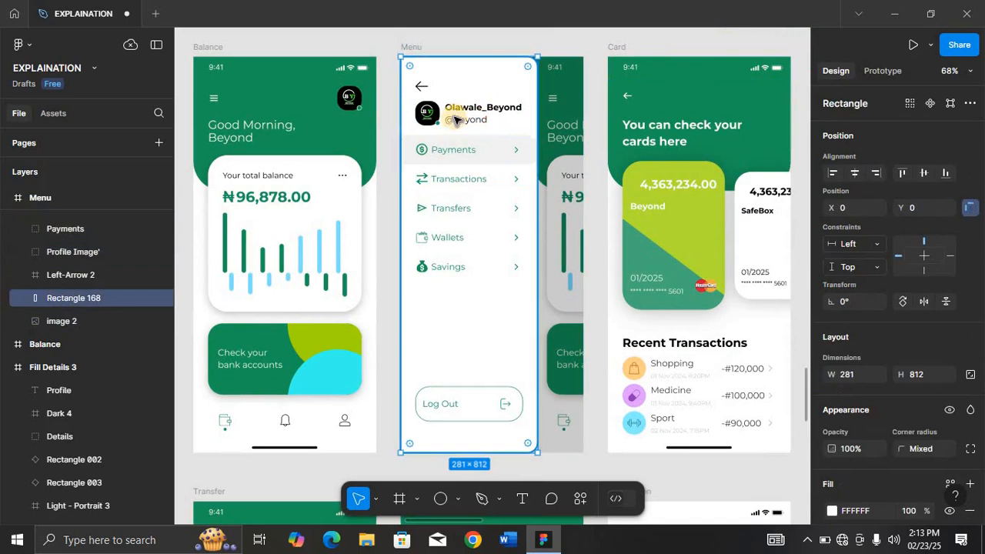
pyautogui.click(455, 117)
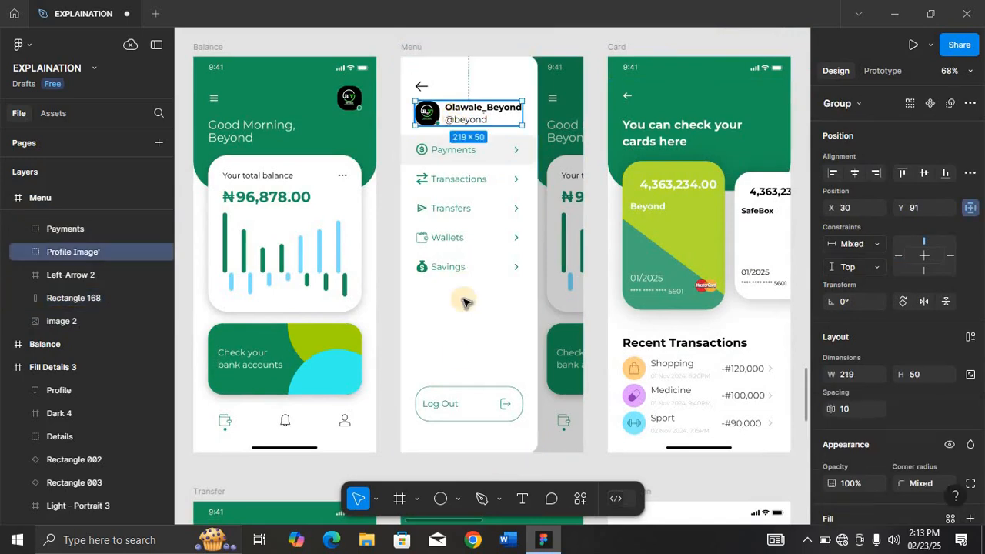
pyautogui.keyDown('shift'); pyautogui.click(455, 413); pyautogui.keyUp('shift')
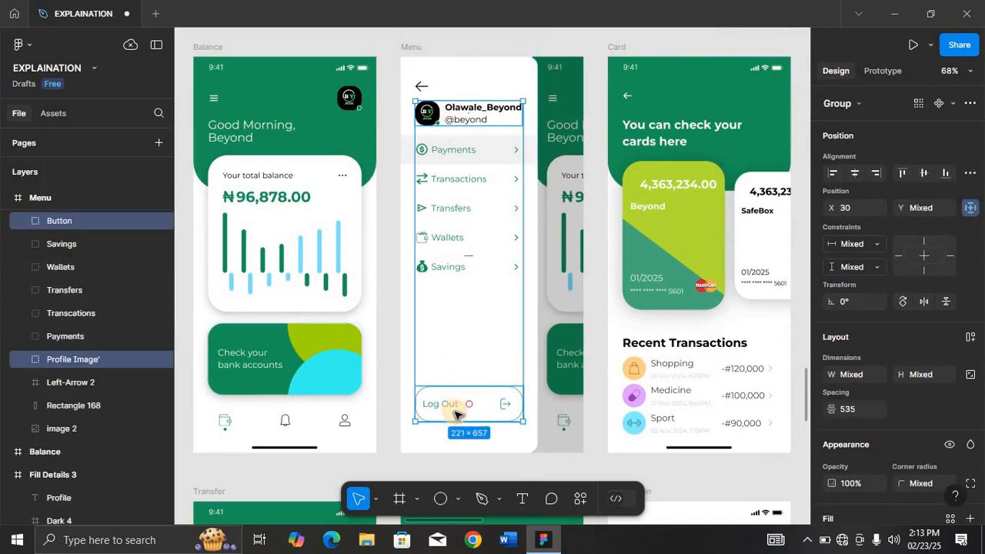
pyautogui.scroll(-5, 455, 414)
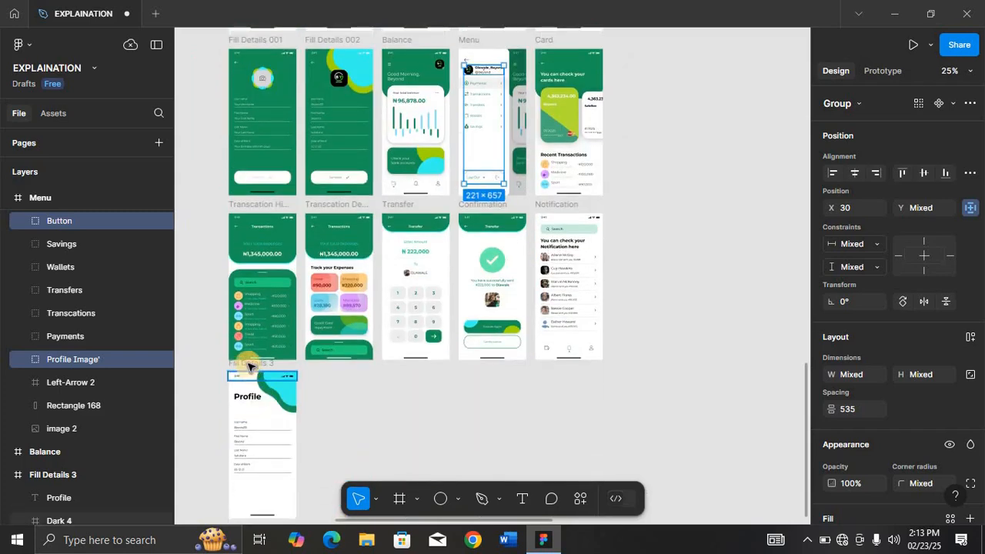
pyautogui.click(252, 367)
pyautogui.hotkey('shift', '2')
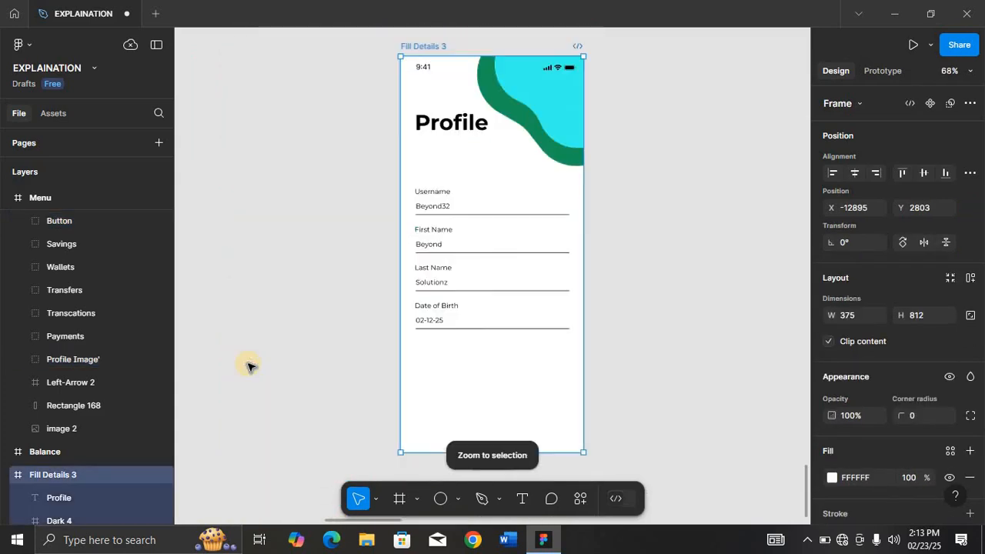
# Paste the copied profile header and Log Out button into Fill Details 3 and move them under the Profile title.
pyautogui.hotkey('ctrl', 'v')
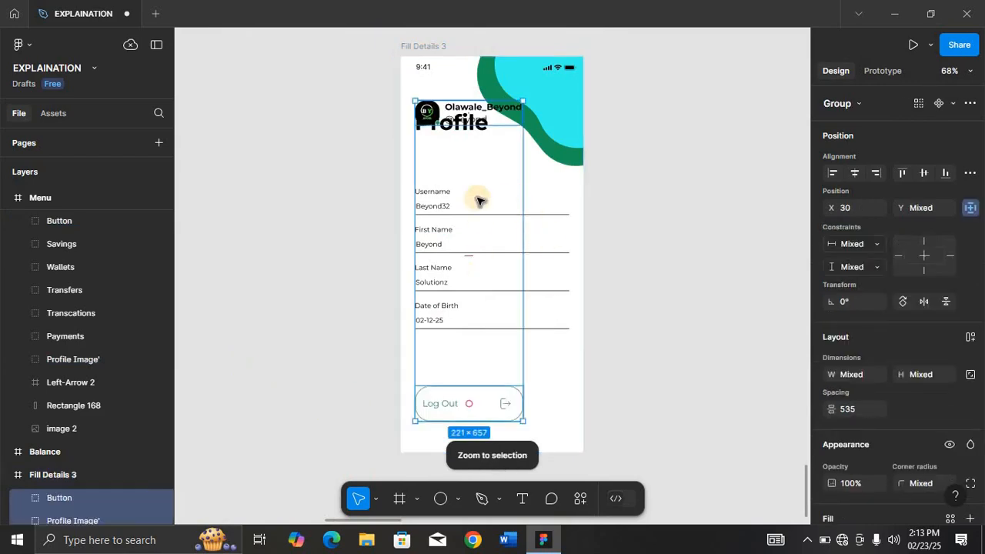
pyautogui.moveTo(467, 111); pyautogui.dragTo(477, 159)
pyautogui.hotkey('shift', '2')
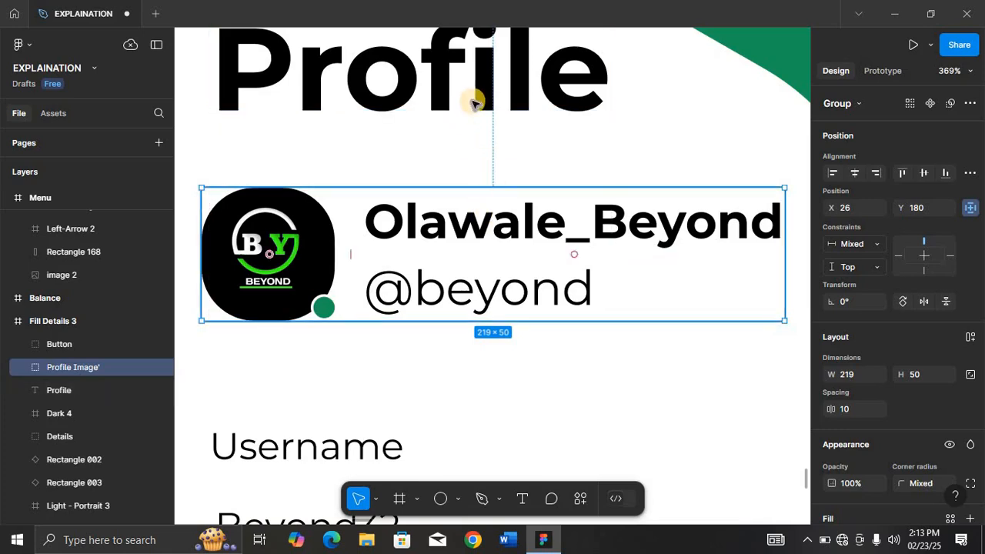
# Nudge the profile header down 10 px and the form details group up 3 px.
pyautogui.hotkey('shift', 'Down')
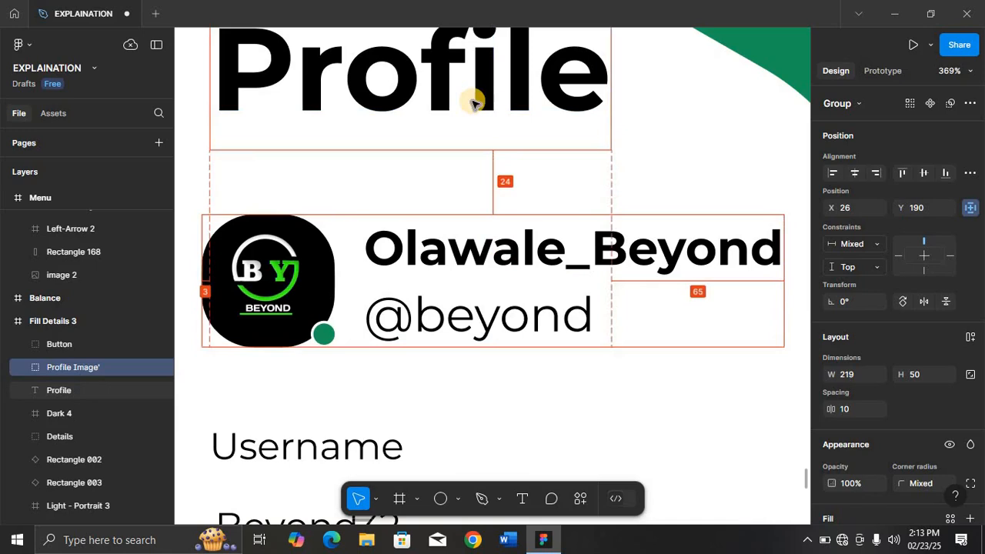
pyautogui.click(337, 440)
pyautogui.press('alt')
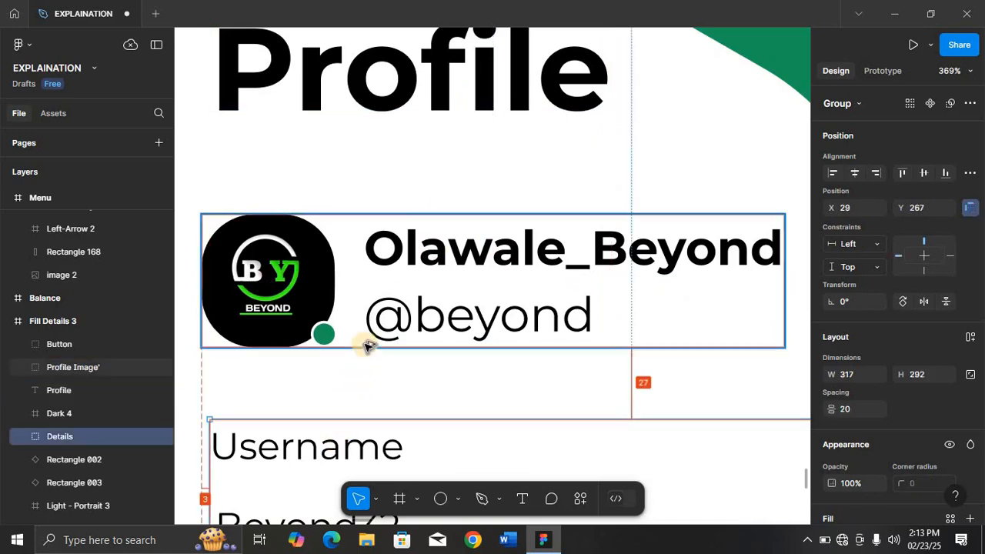
pyautogui.press('Up')
pyautogui.press('Up')
pyautogui.press('Up')
# Nudge the profile header to about X 31, Y 191 so it aligns with the title.
pyautogui.click(402, 321)
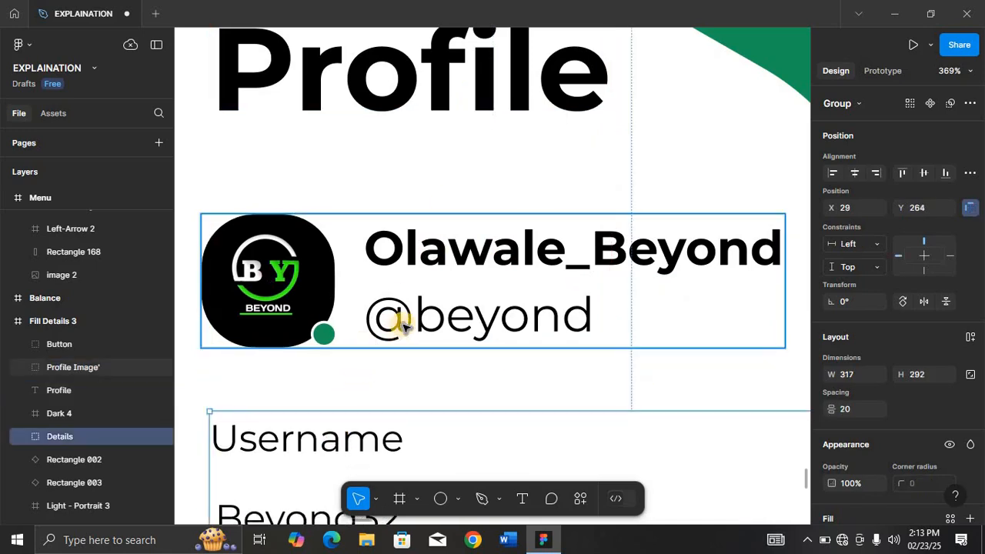
pyautogui.press('Left')
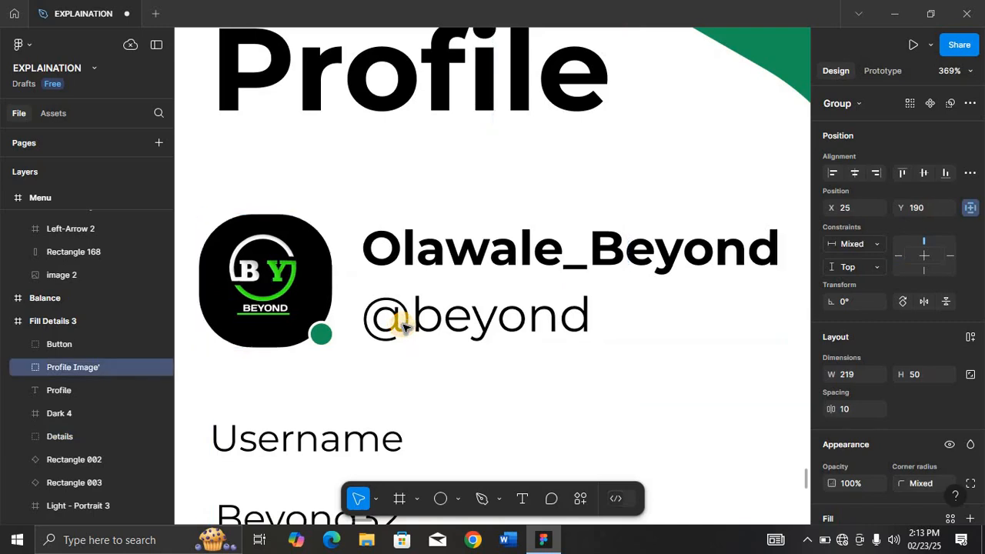
pyautogui.hotkey('shift', '0')
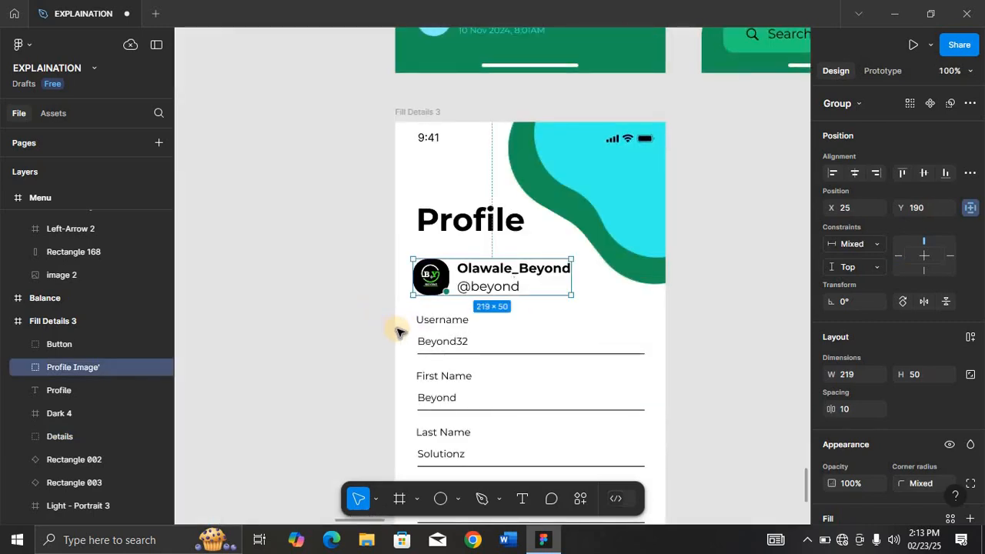
pyautogui.press('alt')
pyautogui.press('Right')
pyautogui.press('Right')
pyautogui.press('Right')
pyautogui.press('Right')
pyautogui.press('Right')
pyautogui.press('Right')
pyautogui.press('Down')
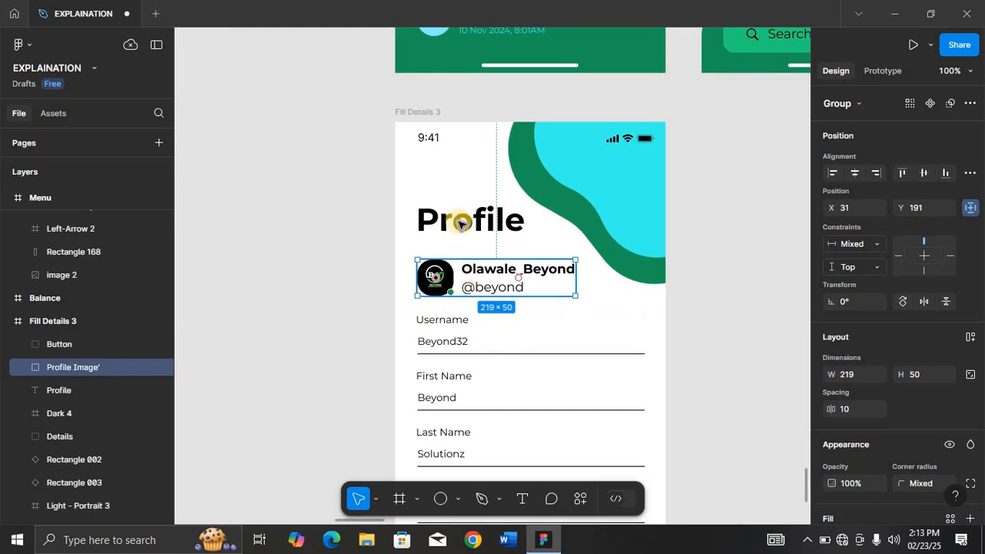
pyautogui.press('alt')
# Nudge the Profile title and the form details group one pixel to the right.
pyautogui.press('alt')
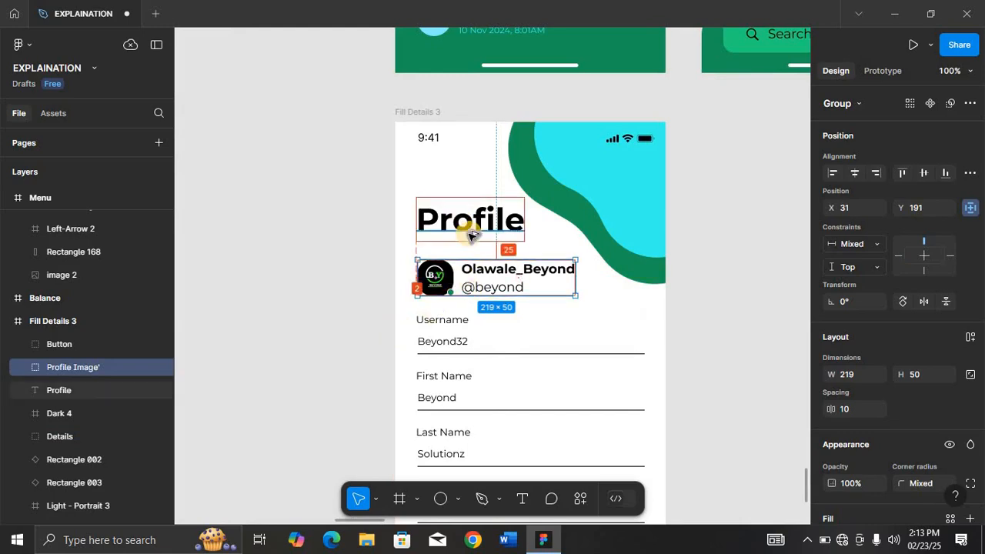
pyautogui.click(471, 231)
pyautogui.press('alt')
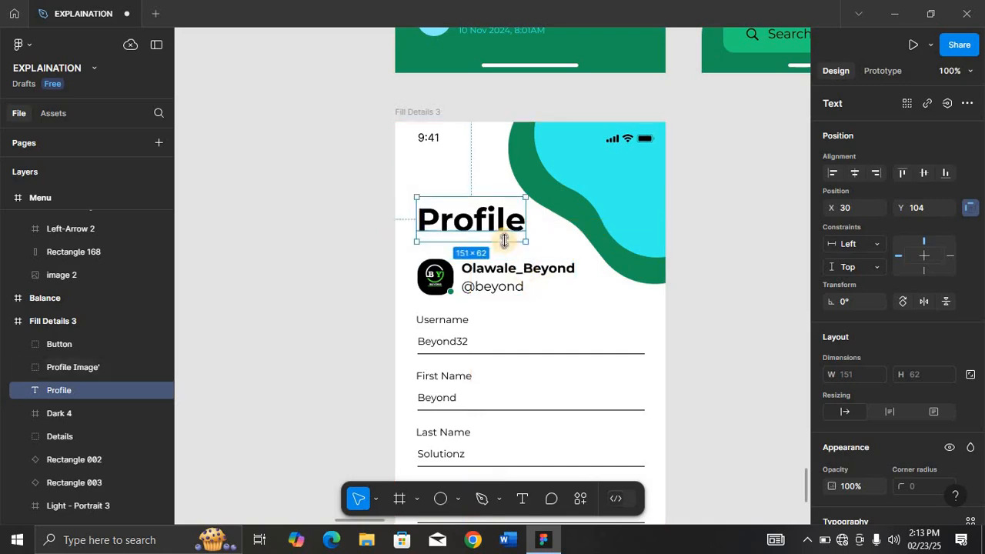
pyautogui.press('Right')
pyautogui.click(455, 327)
pyautogui.press('alt')
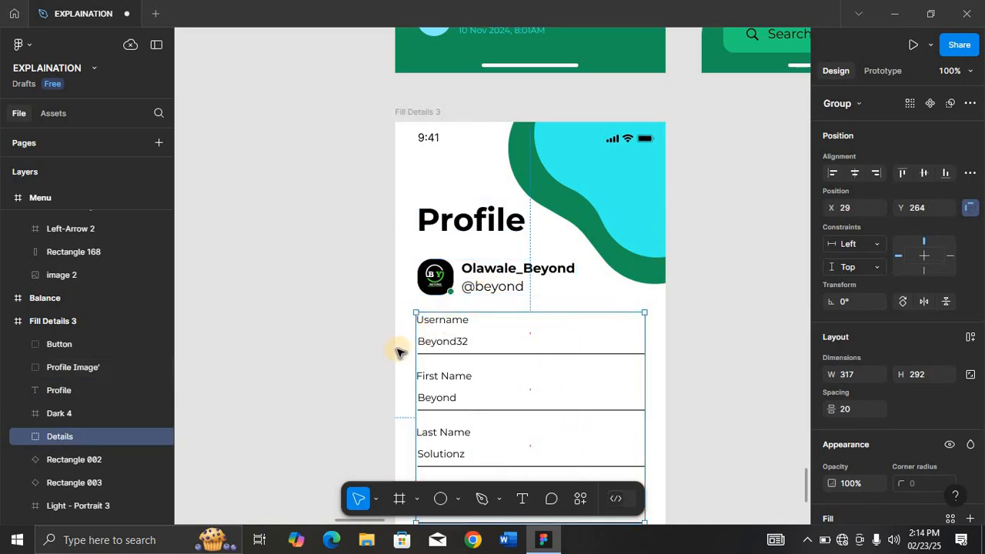
pyautogui.press('alt')
pyautogui.press('Right')
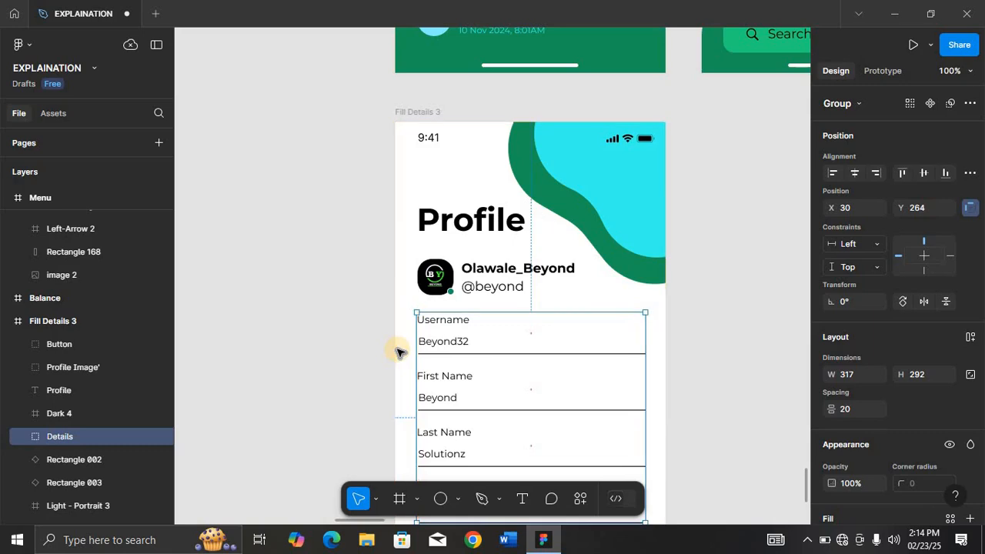
pyautogui.press('-')
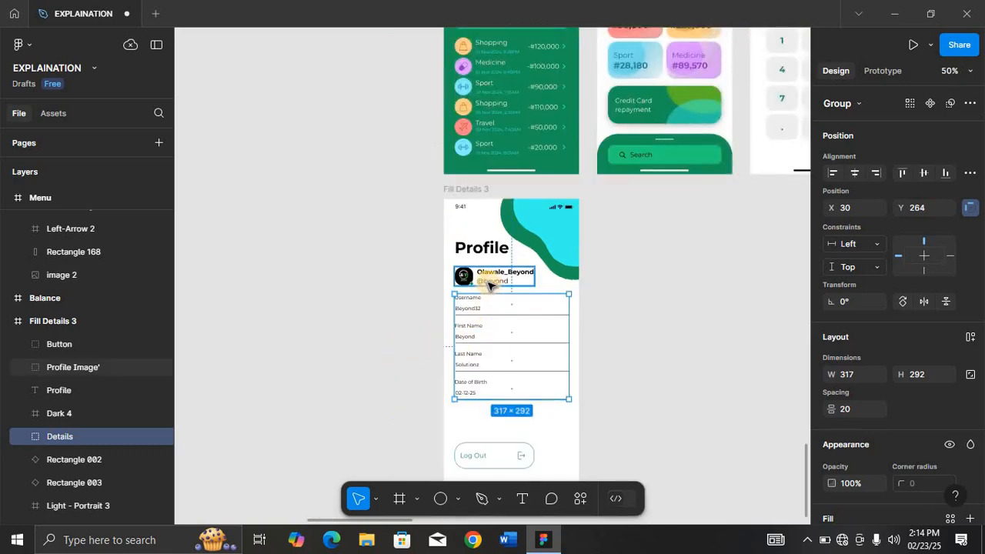
pyautogui.click(489, 285)
pyautogui.hotkey('shift', '2')
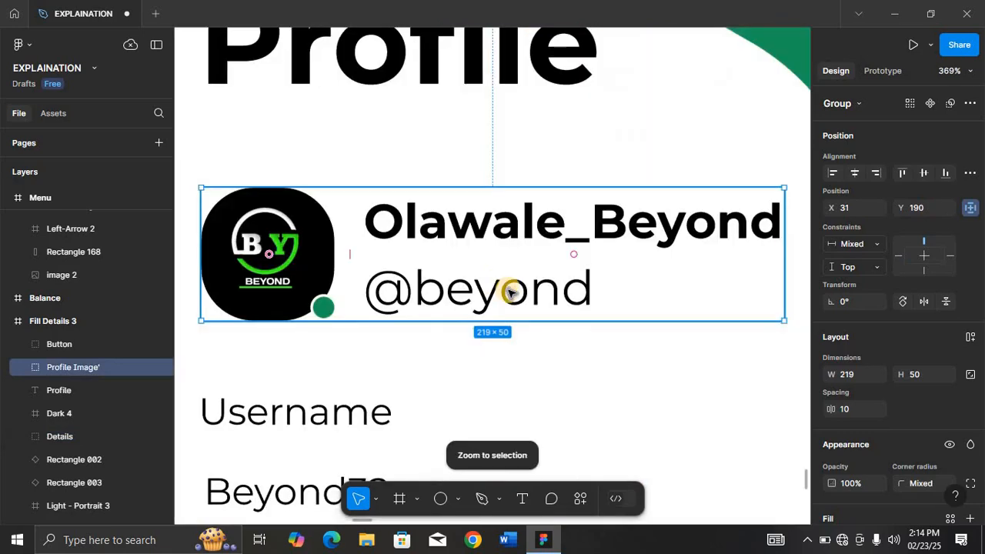
pyautogui.doubleClick(516, 292)
pyautogui.doubleClick(515, 292)
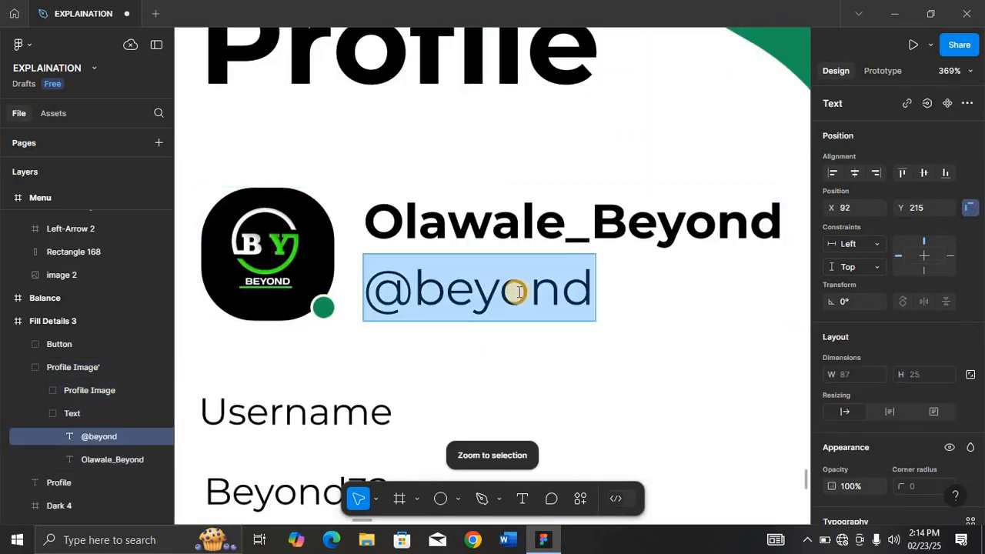
pyautogui.write('Online')
pyautogui.press('Escape')
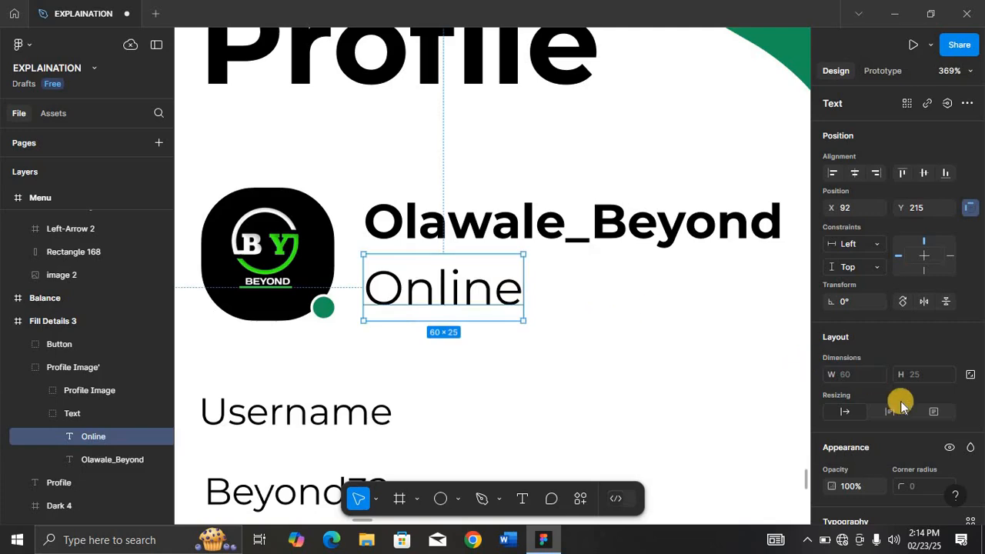
# Set the Online text weight to Medium.
pyautogui.scroll(-3, 896, 396)
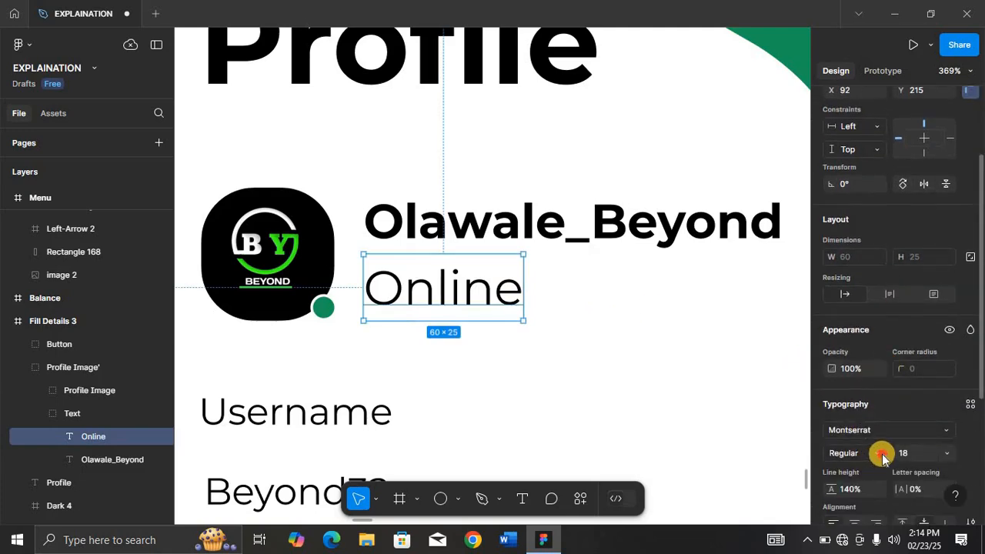
pyautogui.click(882, 457)
pyautogui.click(863, 205)
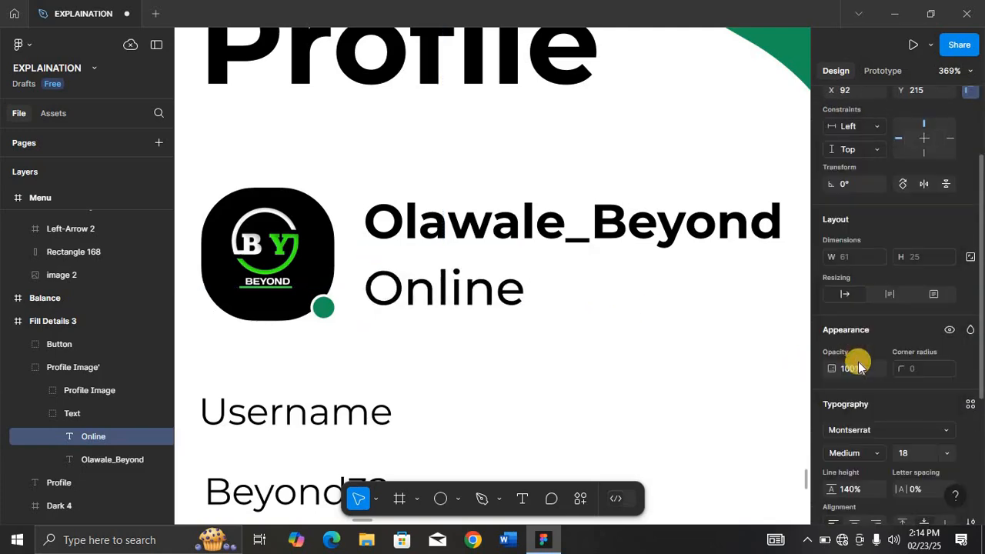
# Color the Online text green 189559 from the page swatches.
pyautogui.scroll(-3, 861, 408)
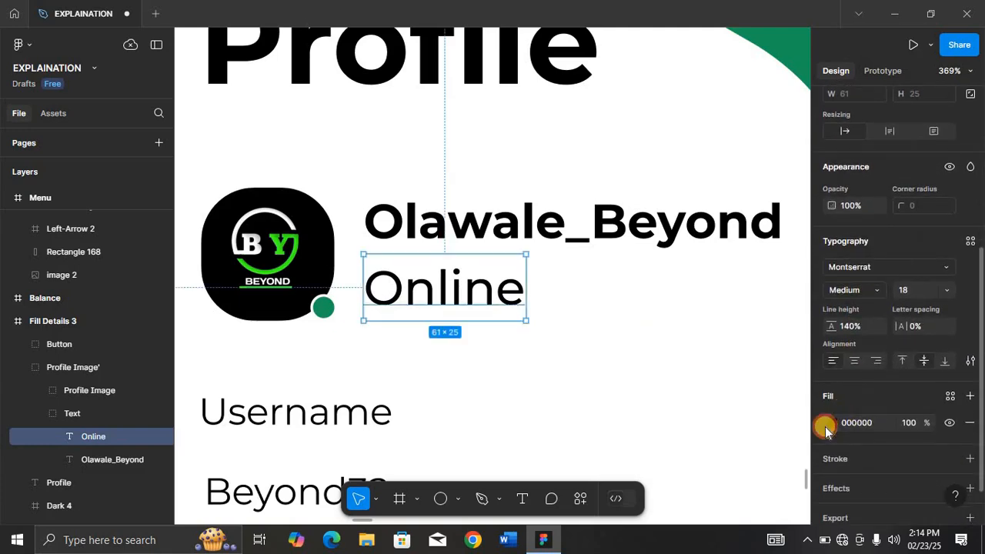
pyautogui.click(825, 431)
pyautogui.click(689, 452)
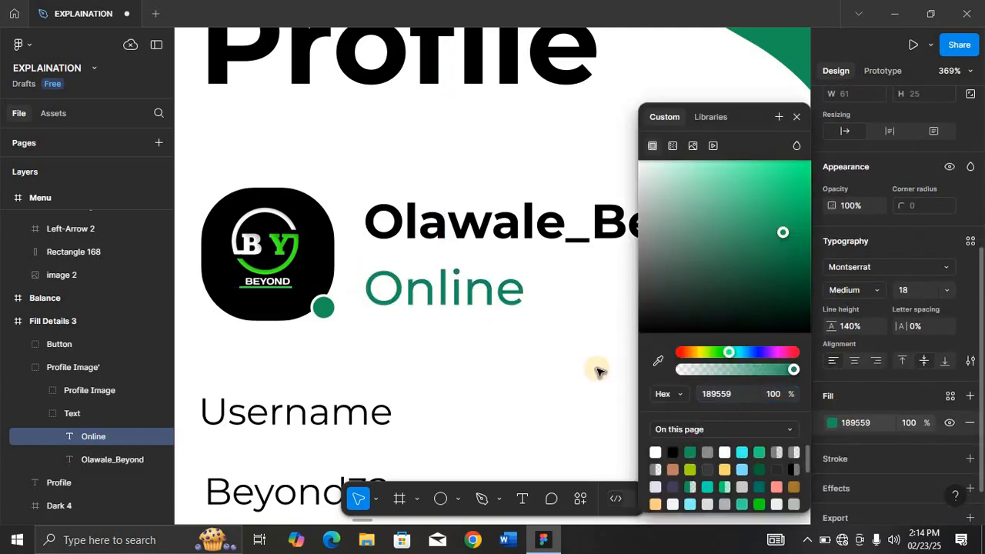
pyautogui.click(540, 372)
# Select the four form field value texts and set their fill to green 189559.
pyautogui.hotkey('ctrl', '0')
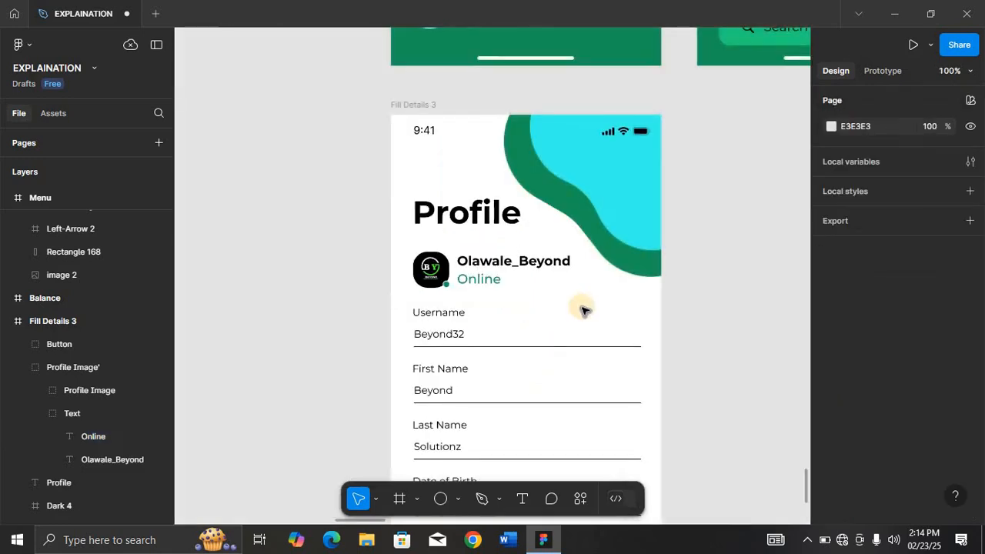
pyautogui.click(454, 337)
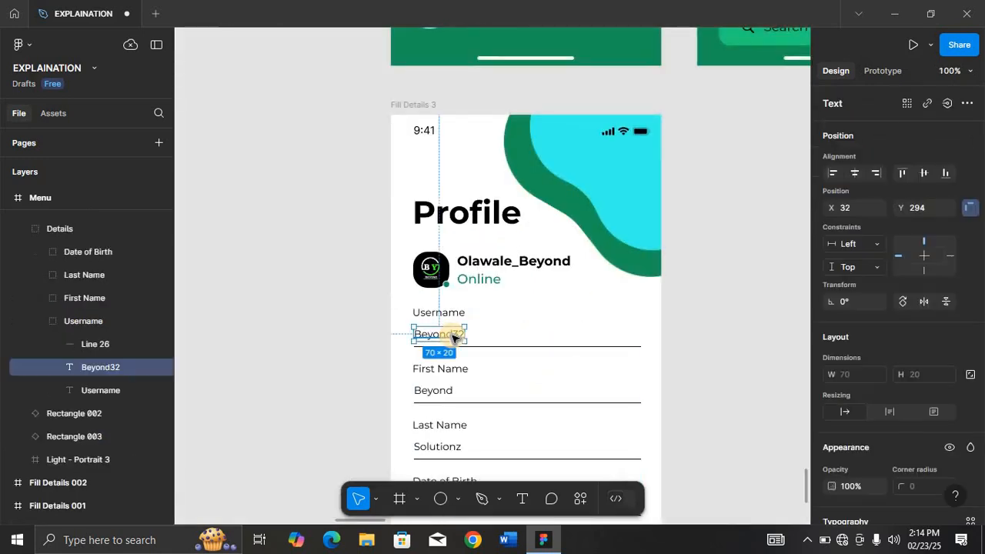
pyautogui.scroll(-3, 452, 337)
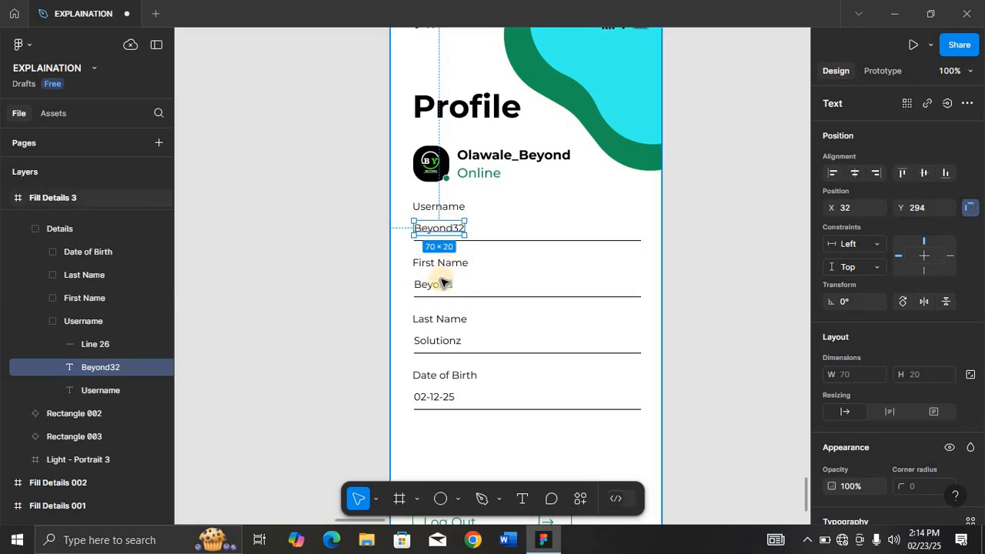
pyautogui.keyDown('shift'); pyautogui.click(443, 285); pyautogui.keyUp('shift')
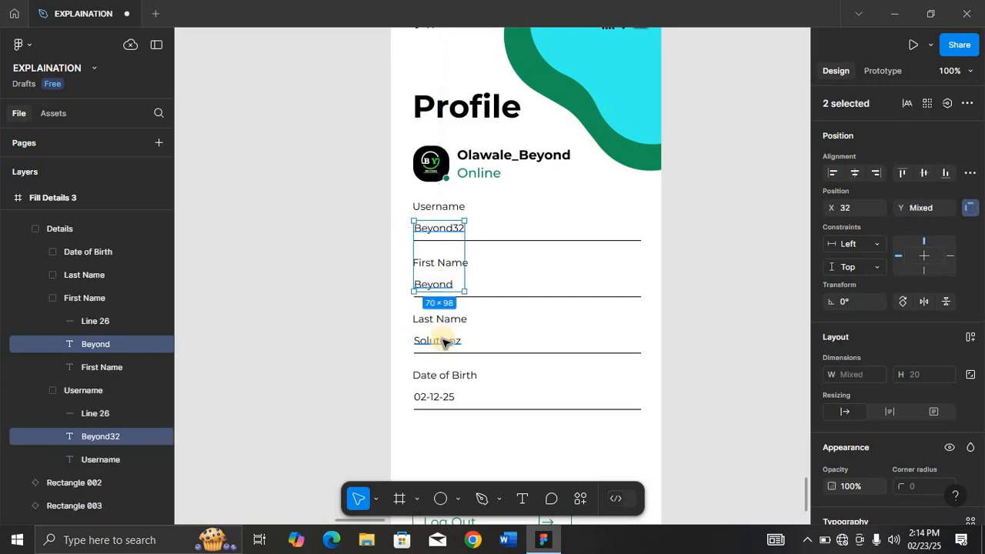
pyautogui.keyDown('shift'); pyautogui.click(443, 342); pyautogui.keyUp('shift')
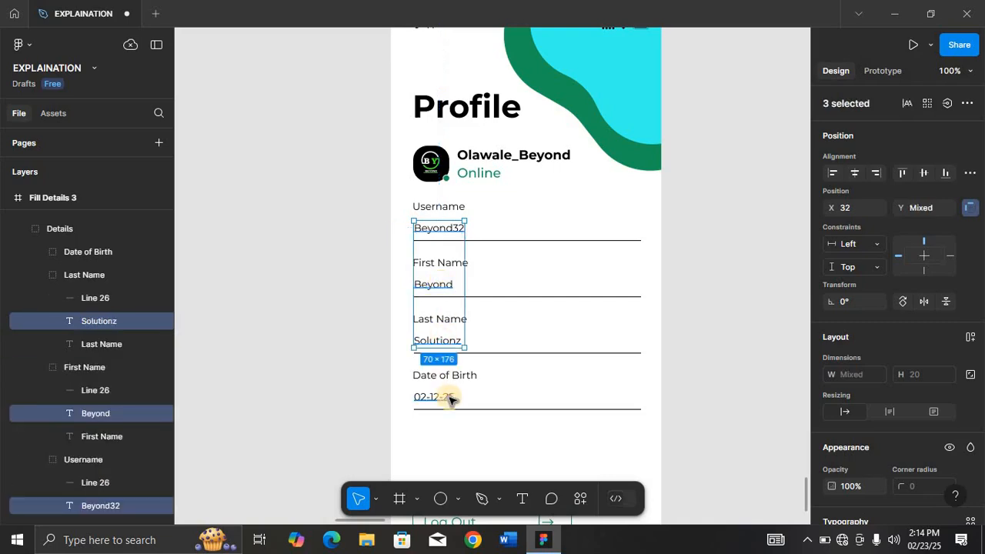
pyautogui.keyDown('shift'); pyautogui.click(452, 399); pyautogui.keyUp('shift')
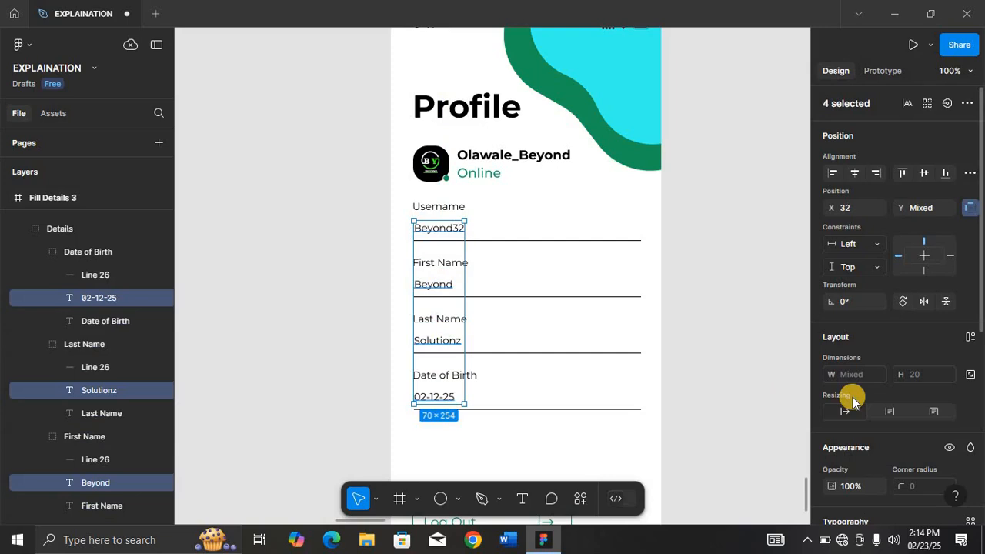
pyautogui.scroll(-5, 853, 401)
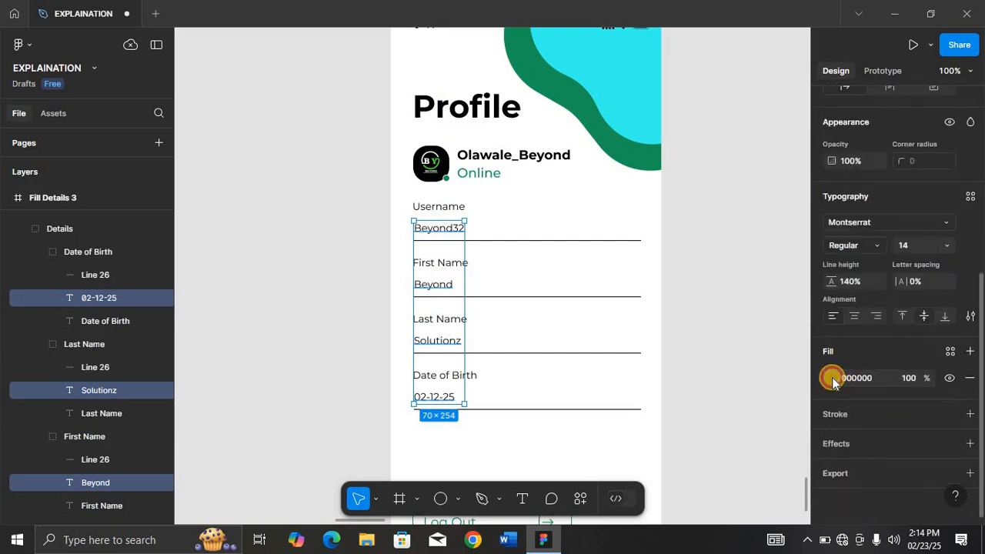
pyautogui.click(831, 377)
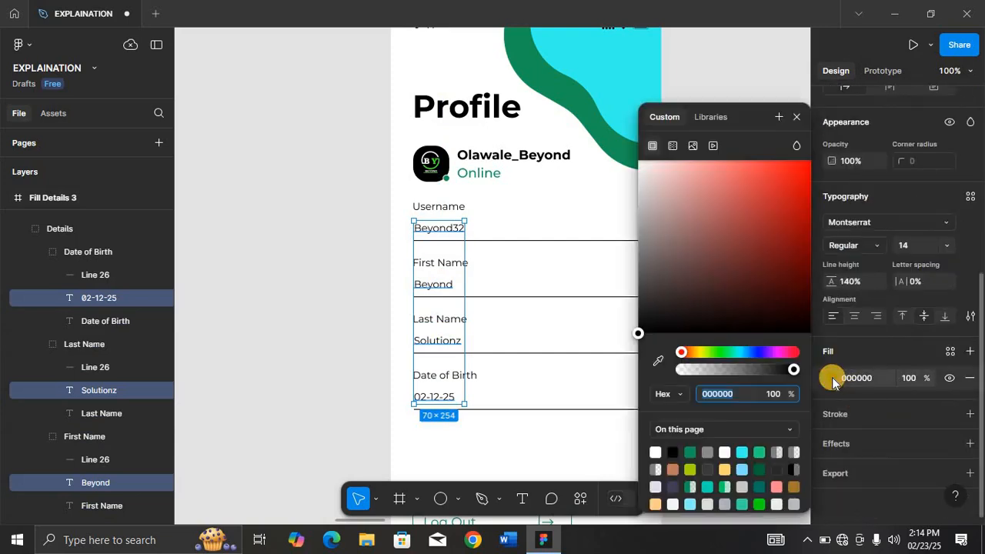
pyautogui.click(690, 452)
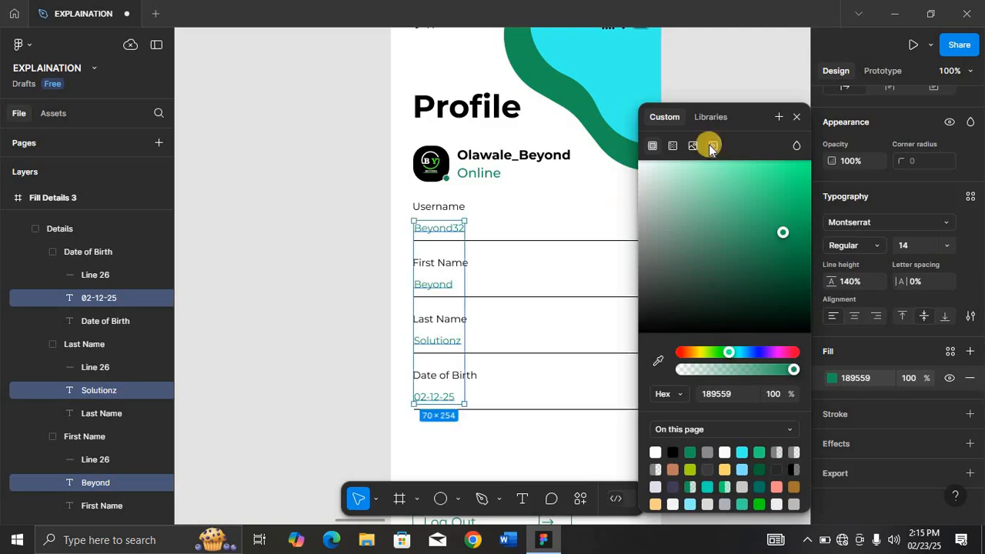
pyautogui.click(795, 115)
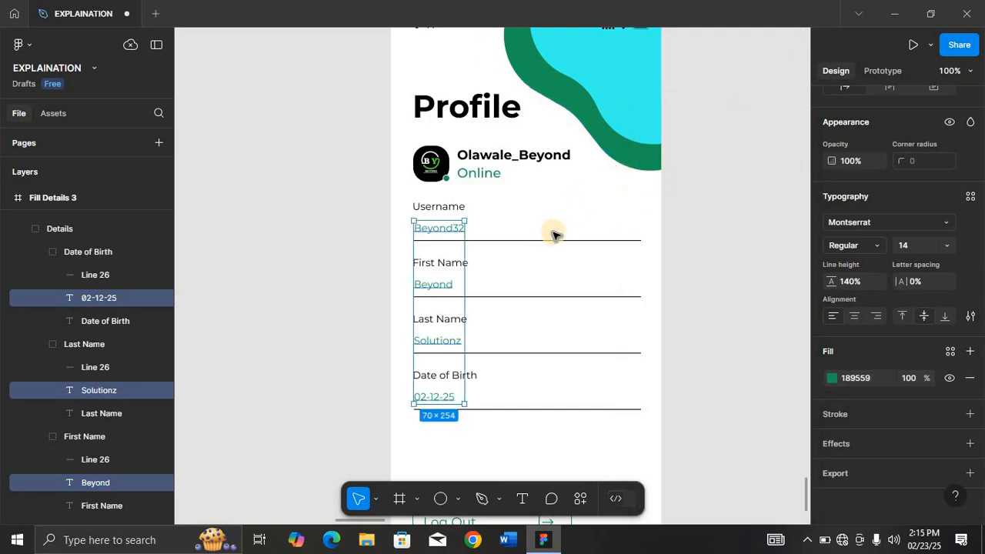
# Select the four form field underlines and set their stroke color to C7C7C7.
pyautogui.scroll(3, 551, 239)
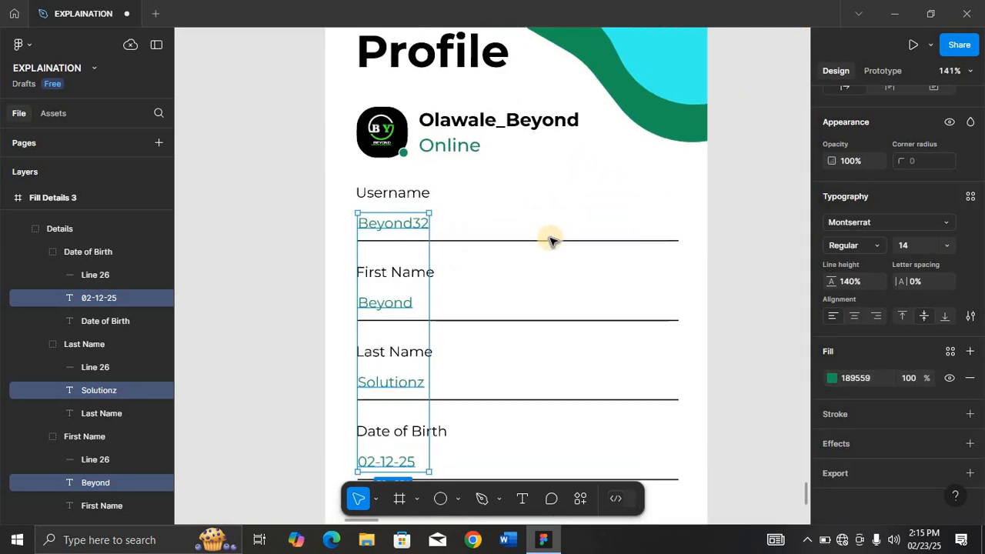
pyautogui.scroll(-2, 551, 237)
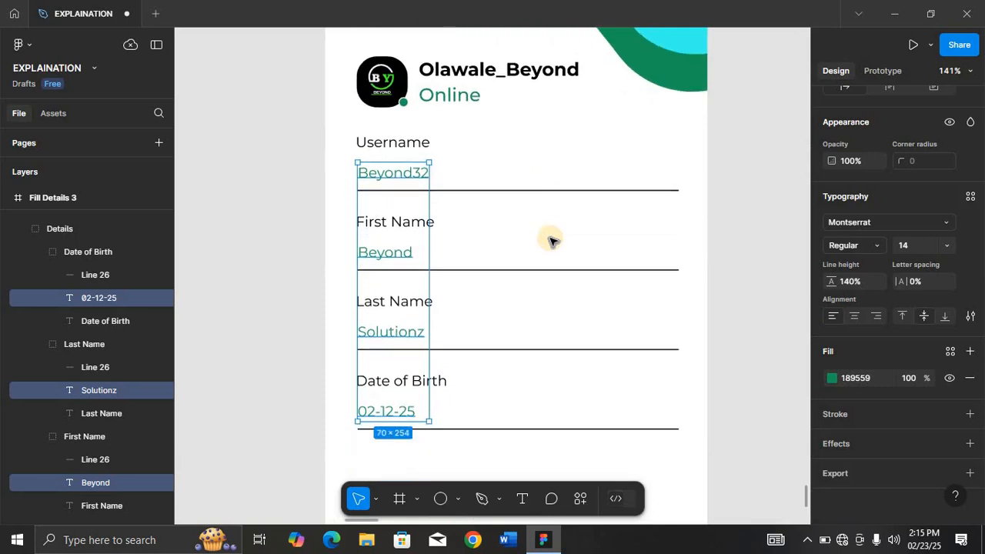
pyautogui.click(548, 186)
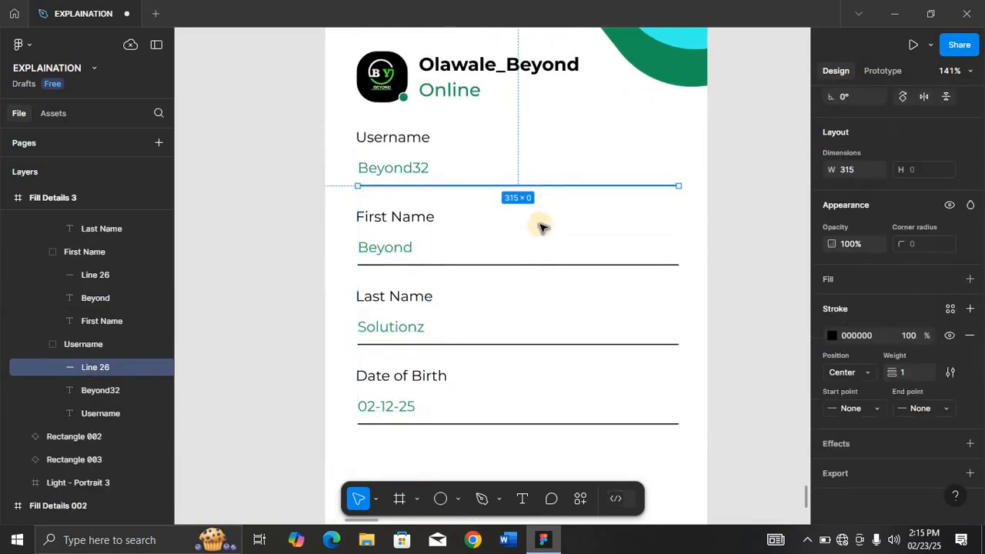
pyautogui.keyDown('shift'); pyautogui.click(534, 265); pyautogui.keyUp('shift')
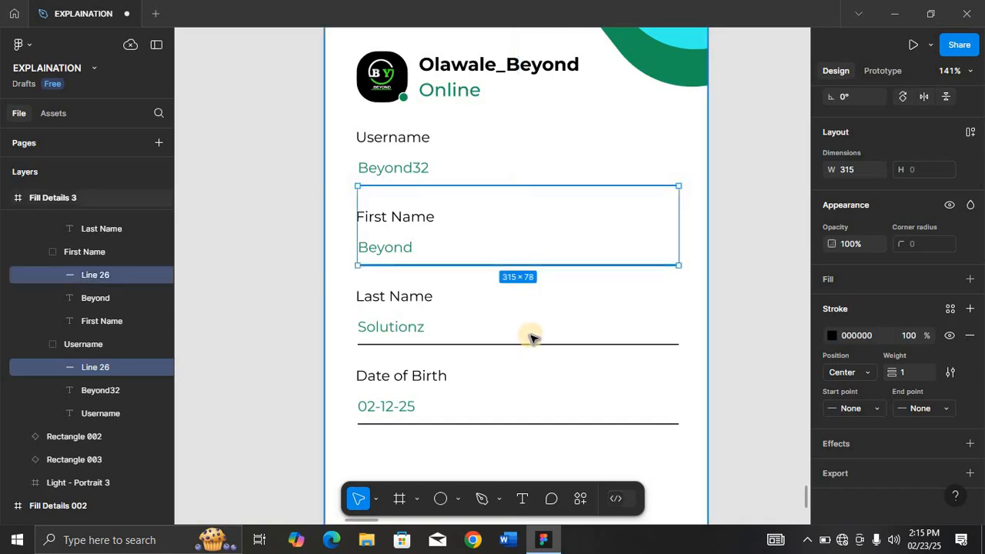
pyautogui.keyDown('shift'); pyautogui.click(536, 344); pyautogui.keyUp('shift')
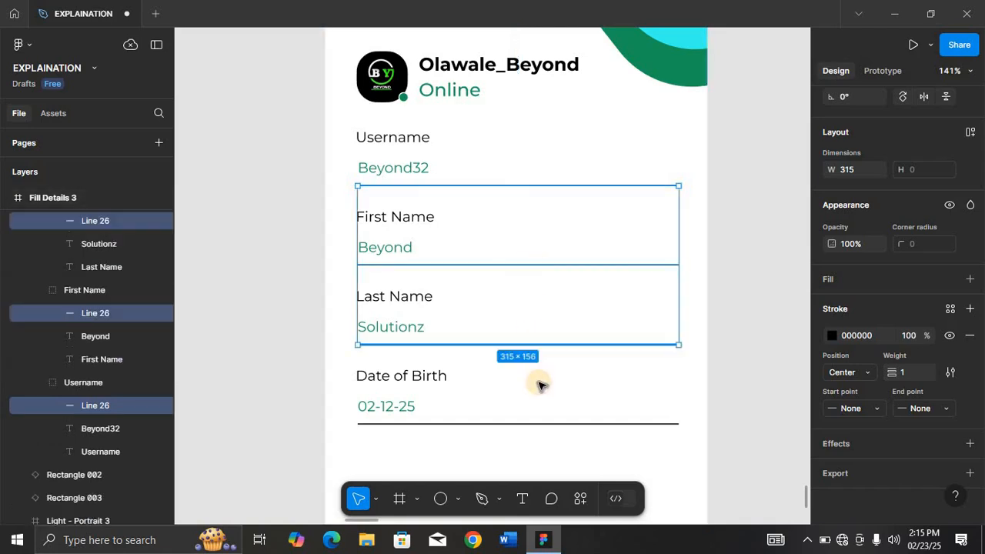
pyautogui.keyDown('shift'); pyautogui.click(544, 422); pyautogui.keyUp('shift')
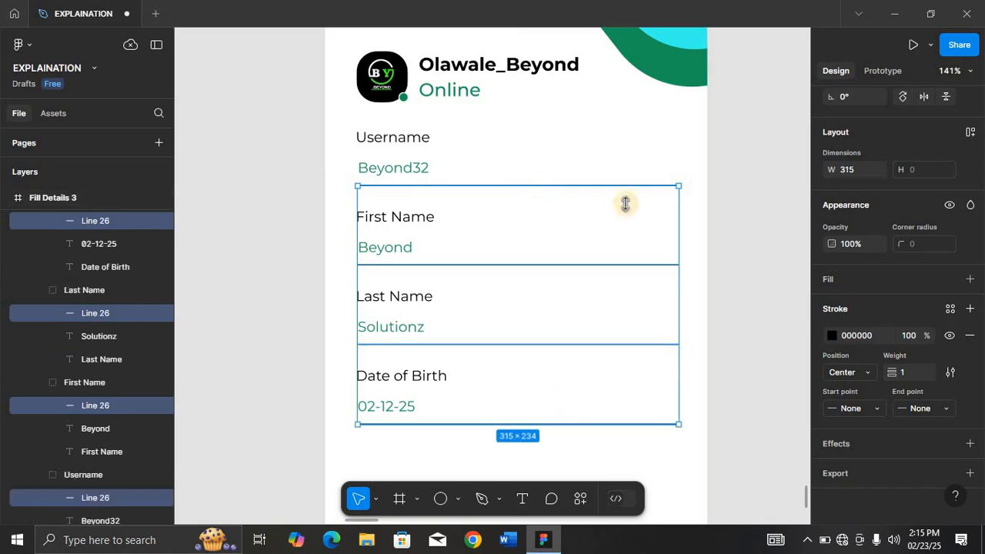
pyautogui.click(873, 337)
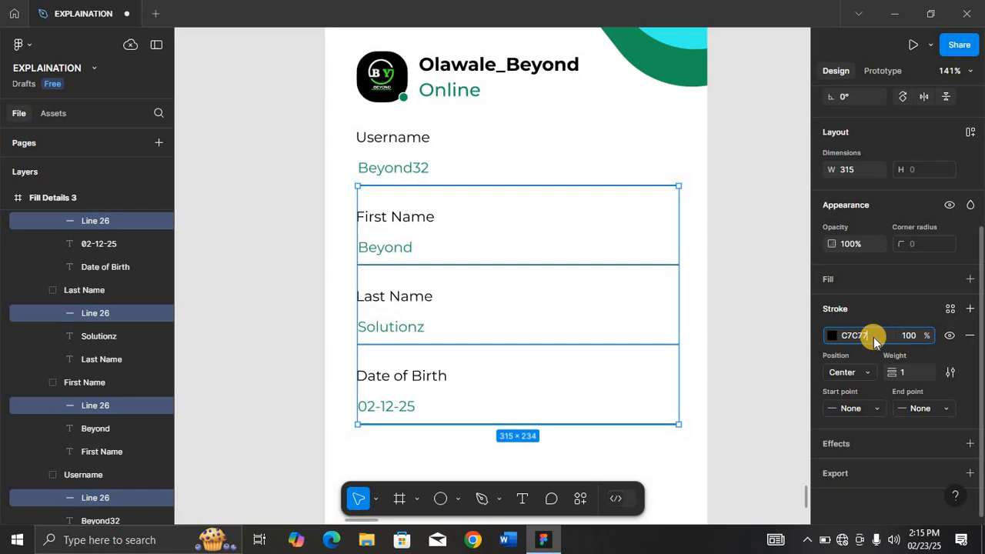
pyautogui.press('Return')
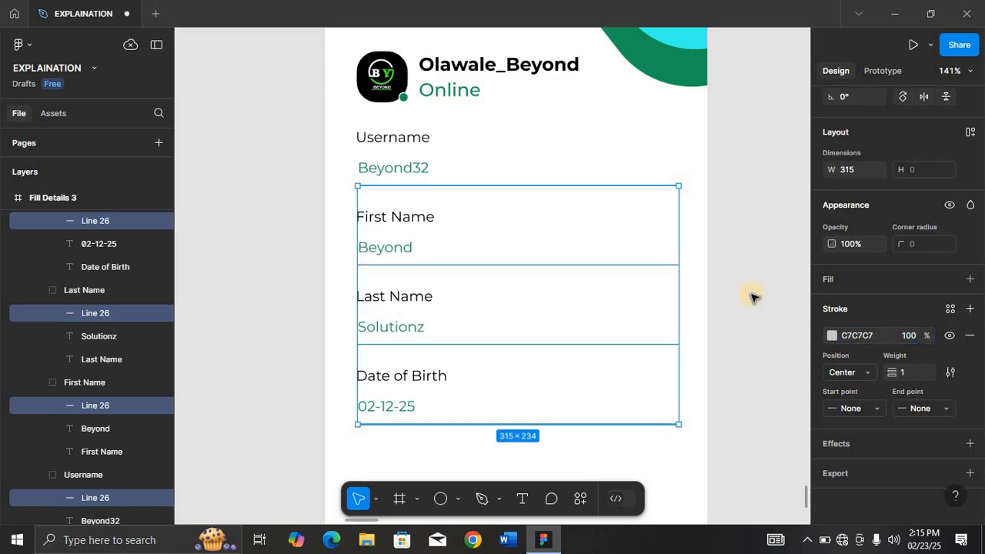
# Move the Log Out button up closer to the form fields.
pyautogui.click(650, 301)
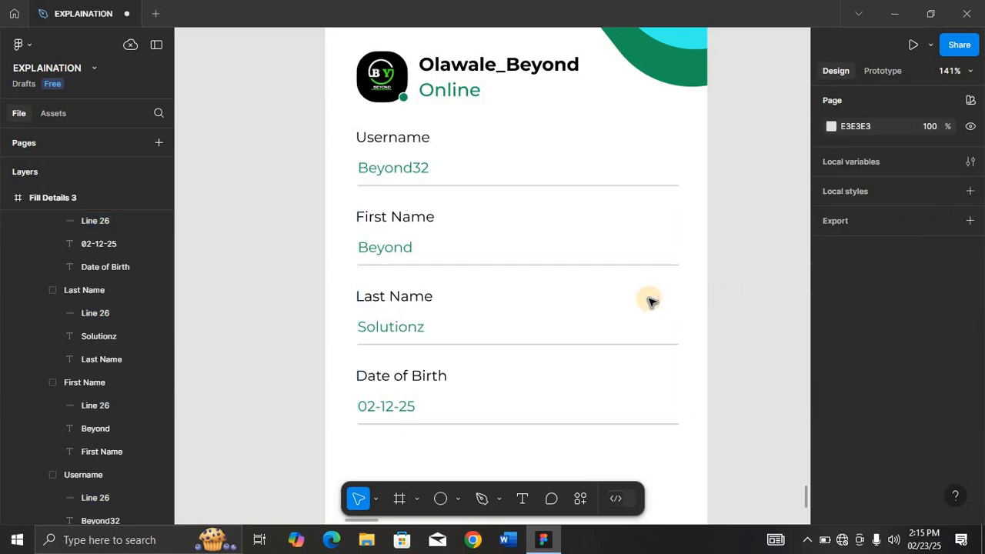
pyautogui.hotkey('ctrl', '-')
pyautogui.hotkey('ctrl', '-')
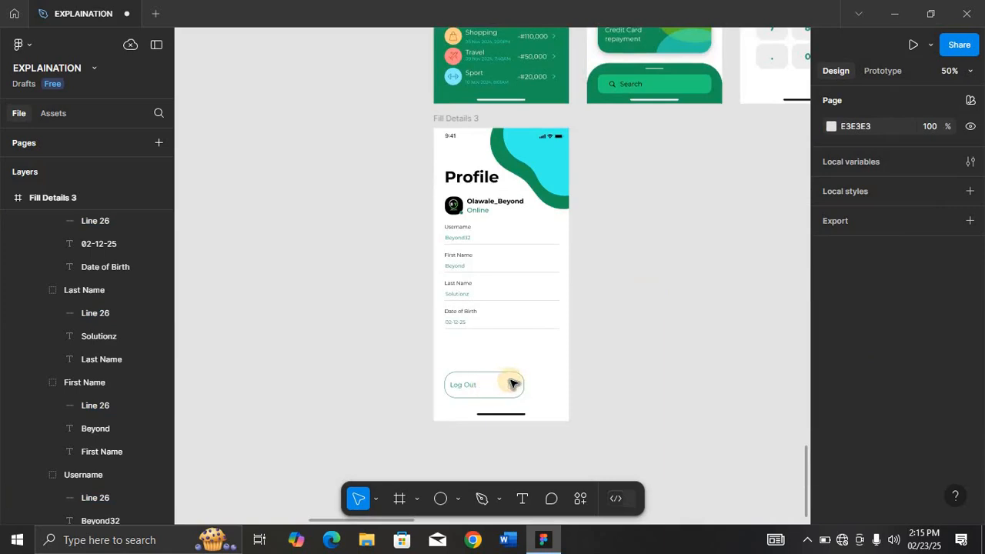
pyautogui.click(511, 380)
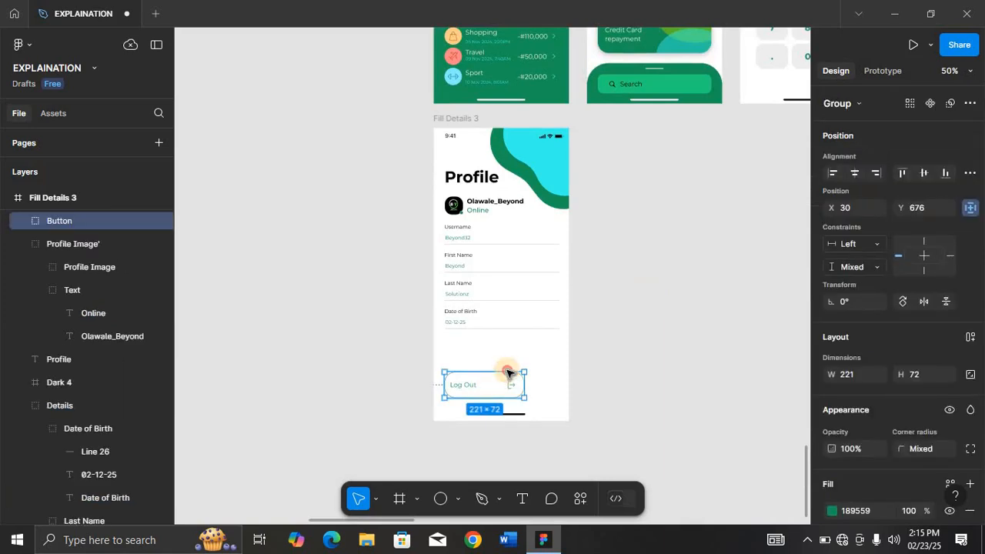
pyautogui.moveTo(510, 376); pyautogui.dragTo(514, 360)
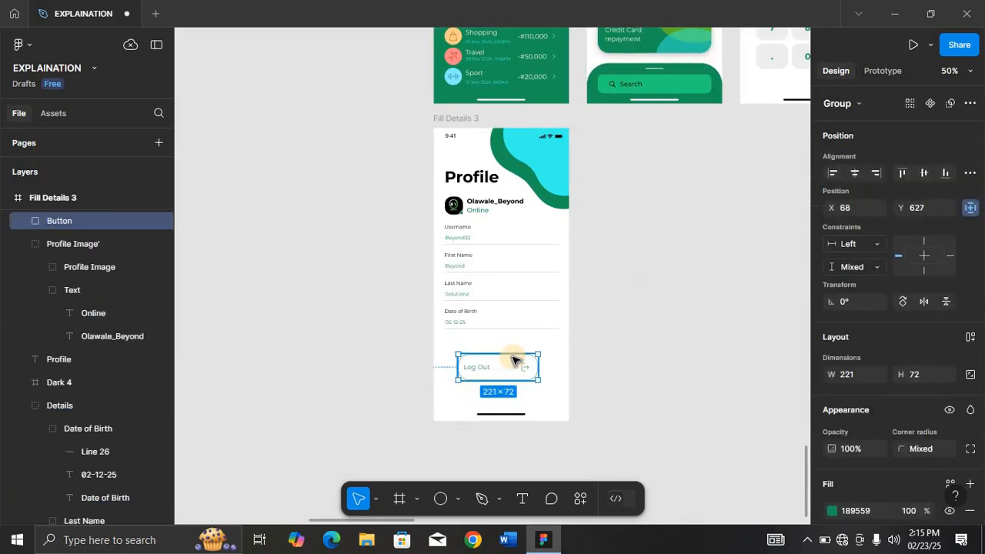
# Set the Log Out button width to 315 and center it horizontally in the frame.
pyautogui.hotkey('shift', '2')
pyautogui.hotkey('shift', '0')
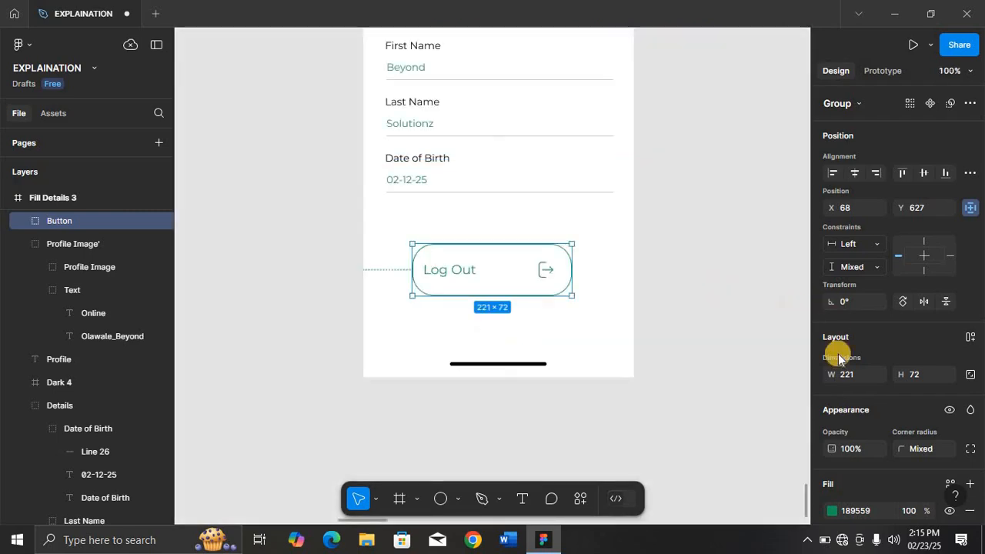
pyautogui.click(849, 374)
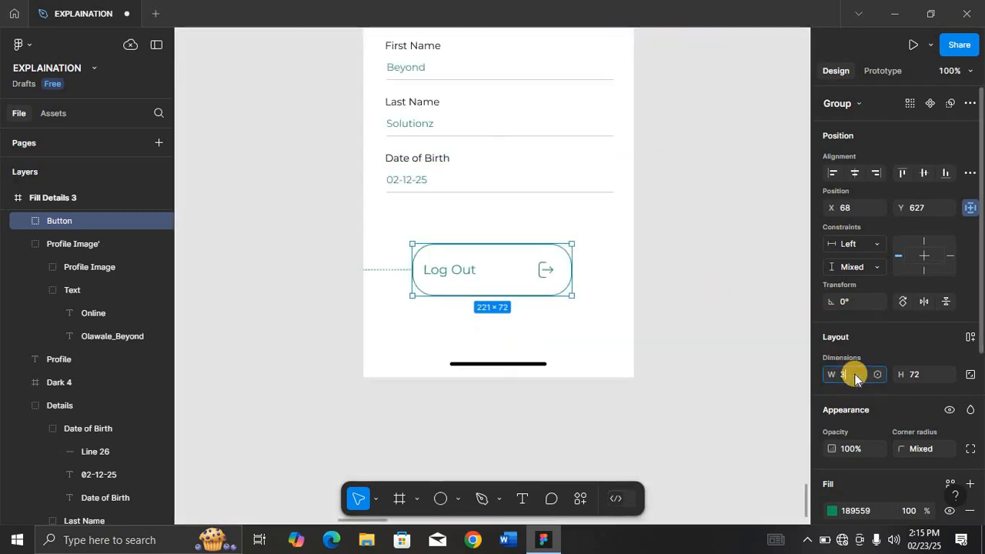
pyautogui.press('Return')
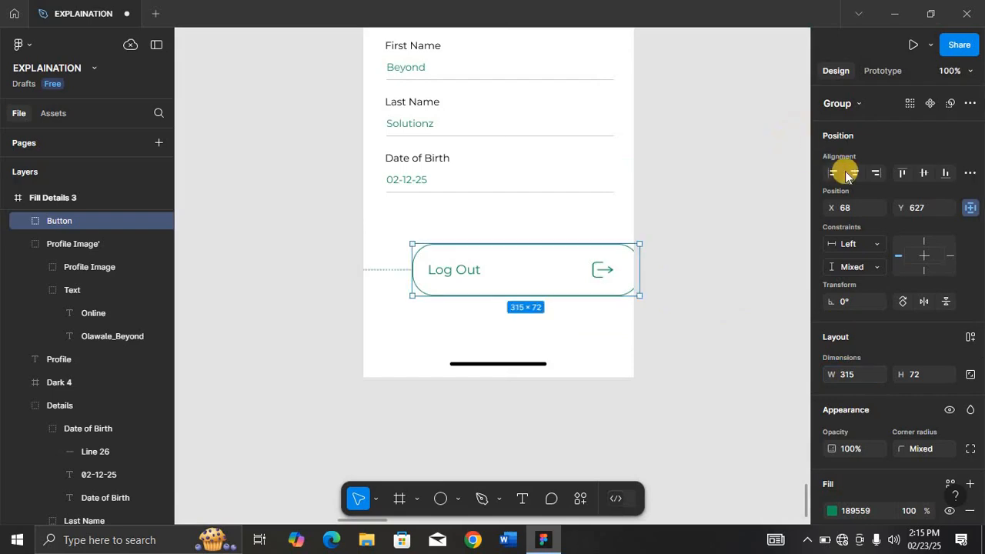
pyautogui.click(854, 173)
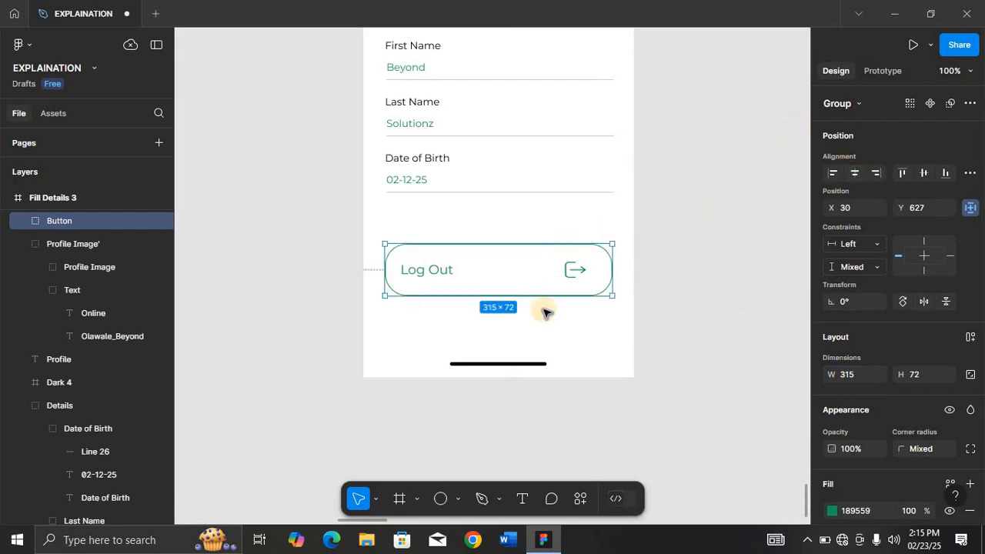
# Nudge the Log Out button up a few pixels while checking its spacing to the frame edges.
pyautogui.press('alt')
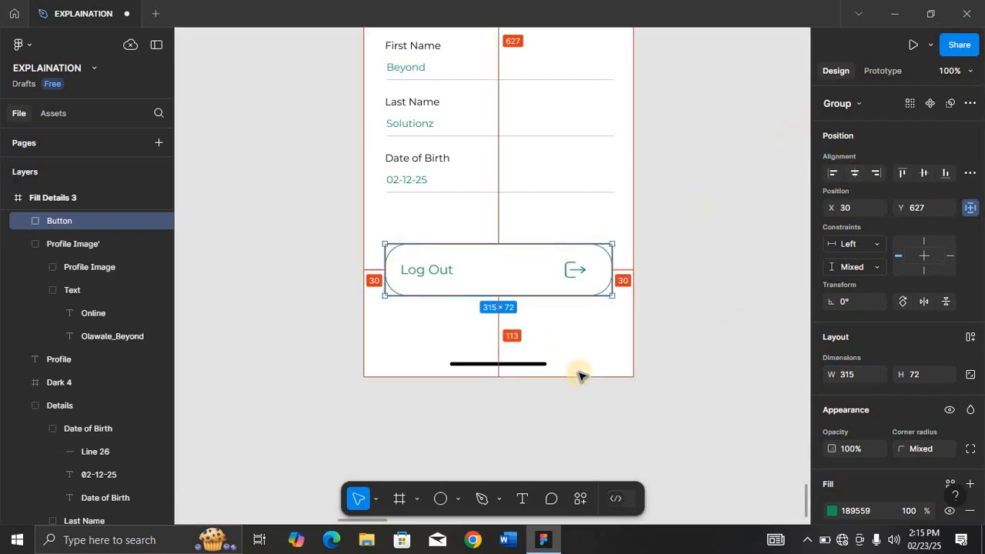
pyautogui.press('Up')
pyautogui.press('Up')
pyautogui.press('Up')
pyautogui.press('Up')
pyautogui.press('Up')
pyautogui.press('Up')
pyautogui.press('Up')
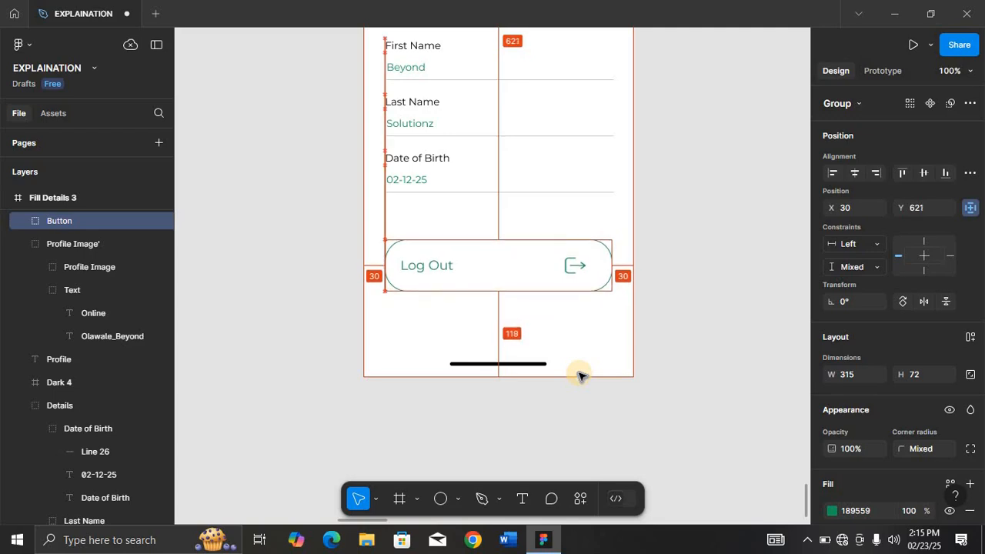
pyautogui.press('-')
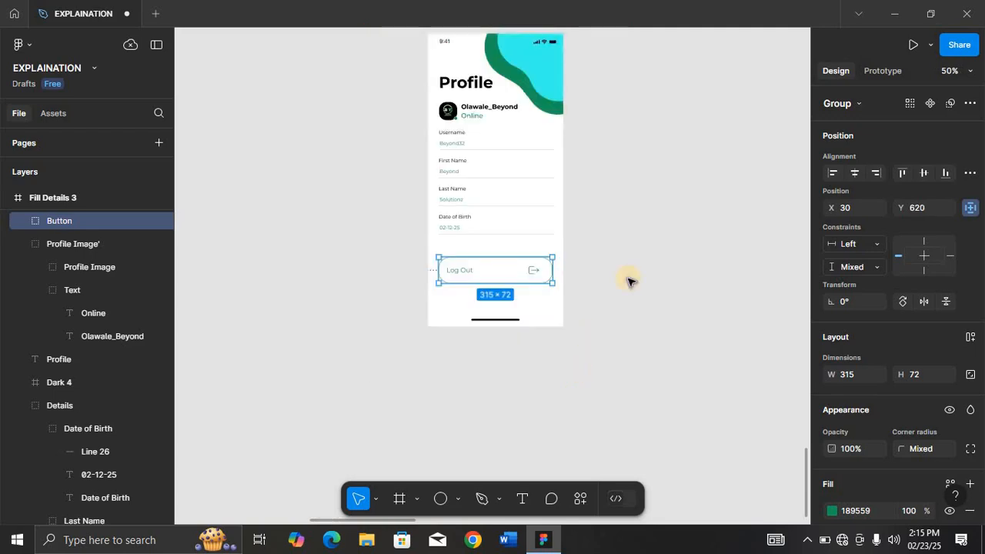
# Paste the Notification screen's tab bar into the Fill Details 3 frame.
pyautogui.scroll(2, 637, 267)
pyautogui.press('-')
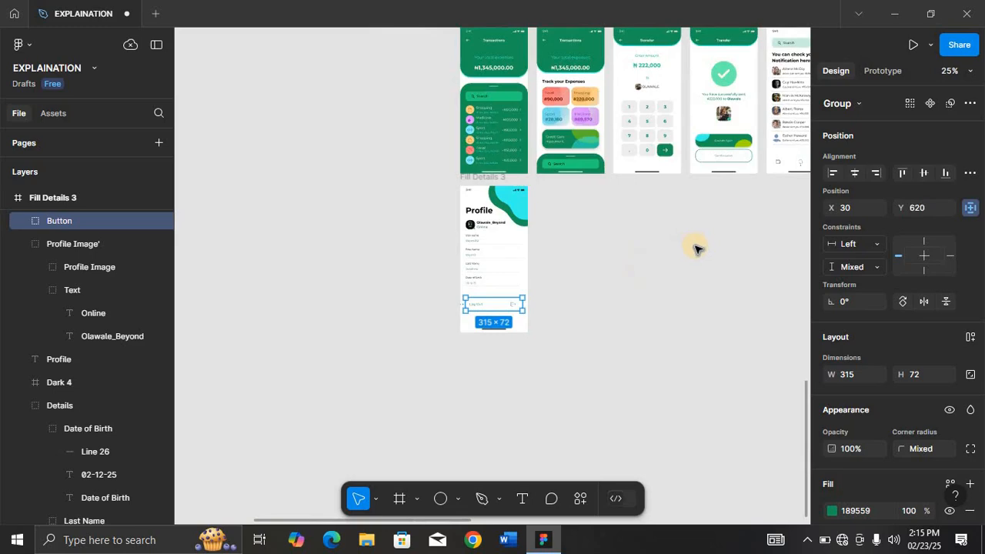
pyautogui.hscroll(3, 695, 248)
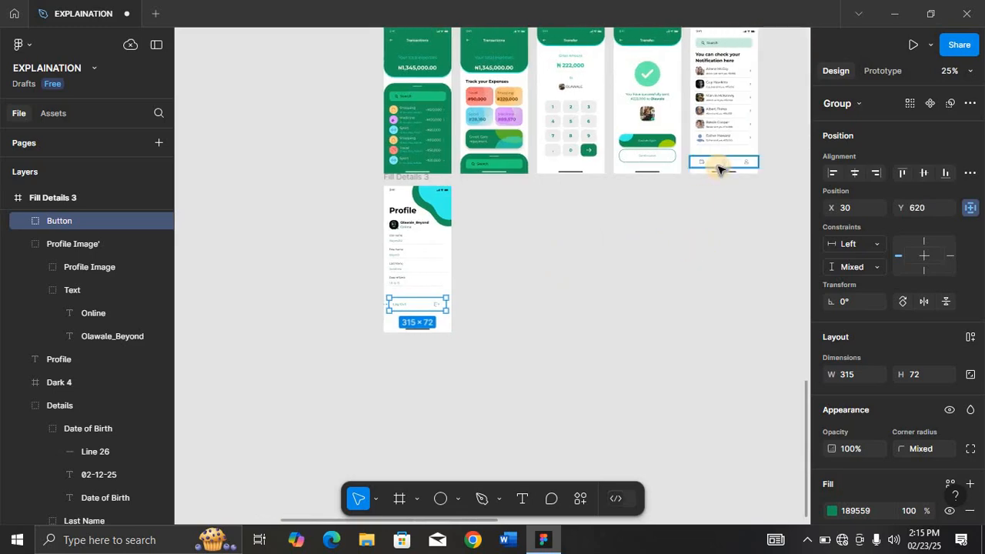
pyautogui.click(717, 169)
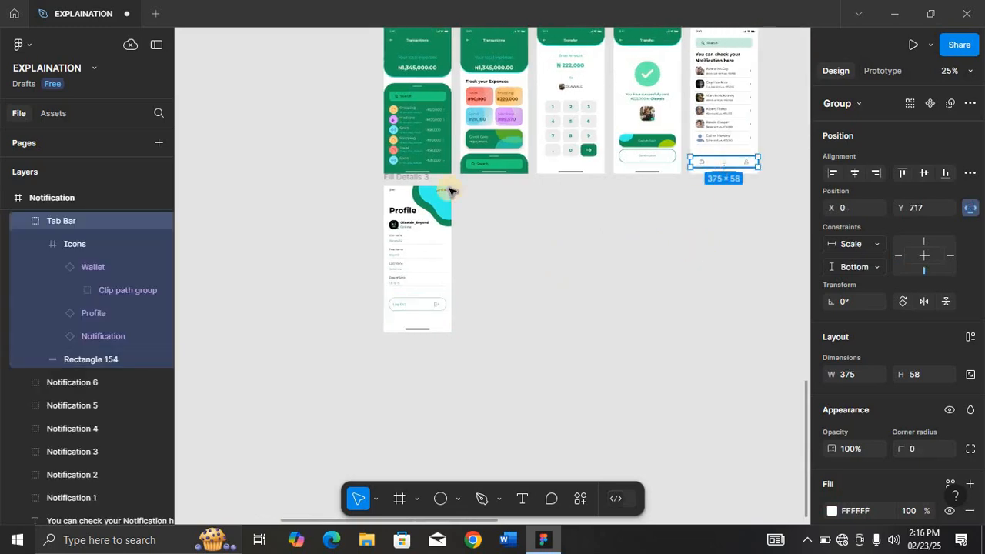
pyautogui.click(420, 179)
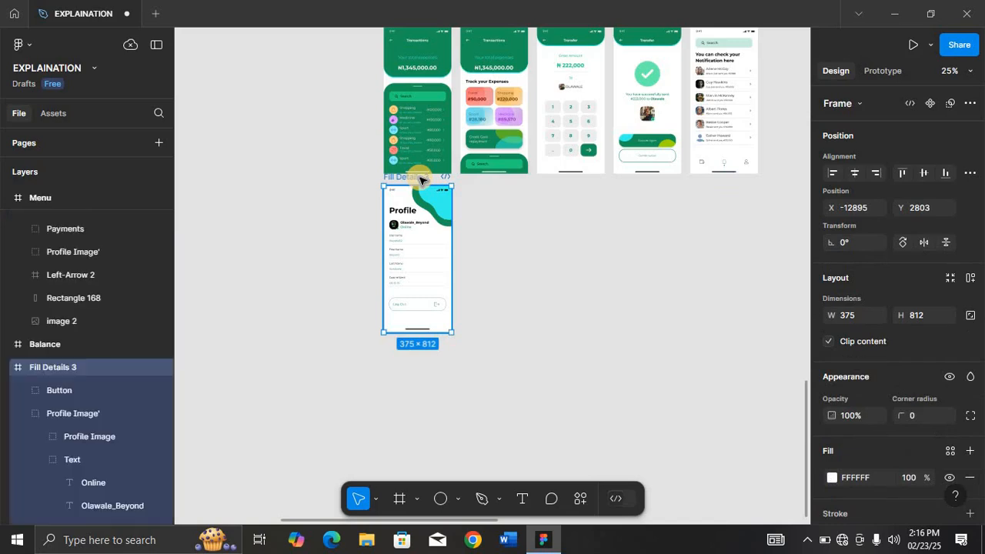
pyautogui.hotkey('shift', '2')
pyautogui.hotkey('ctrl', 'v')
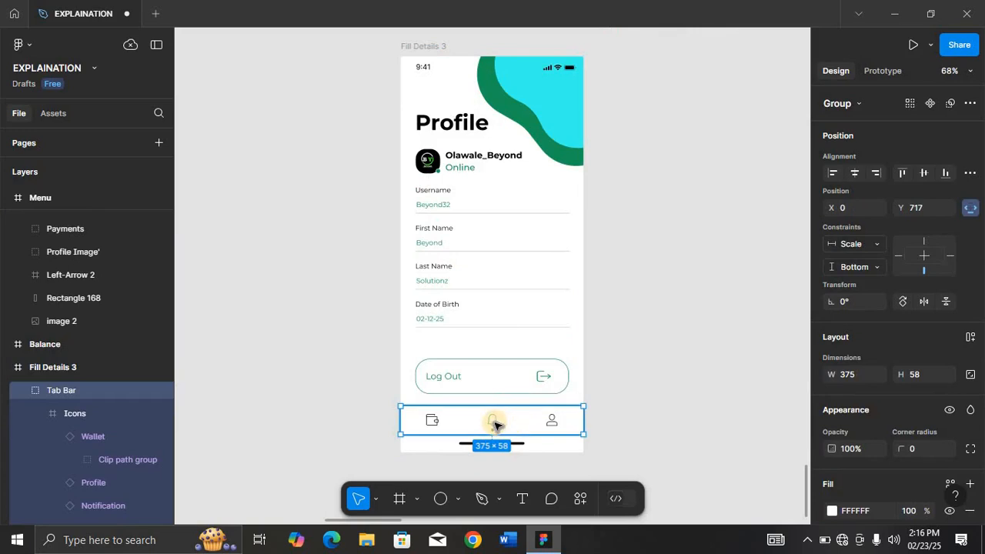
# Set the pasted tab bar's Notification icon state to Default.
pyautogui.hotkey('shift', '2')
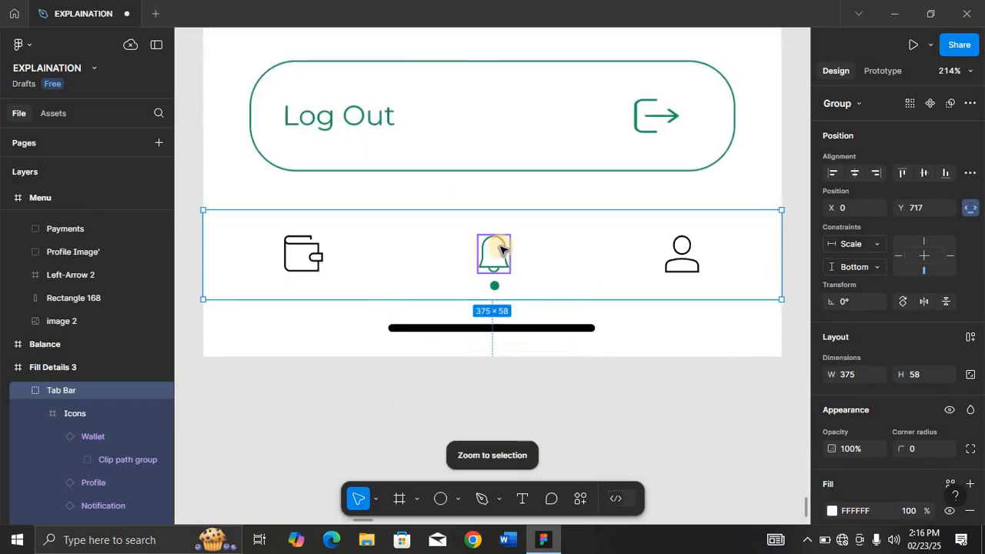
pyautogui.click(500, 250)
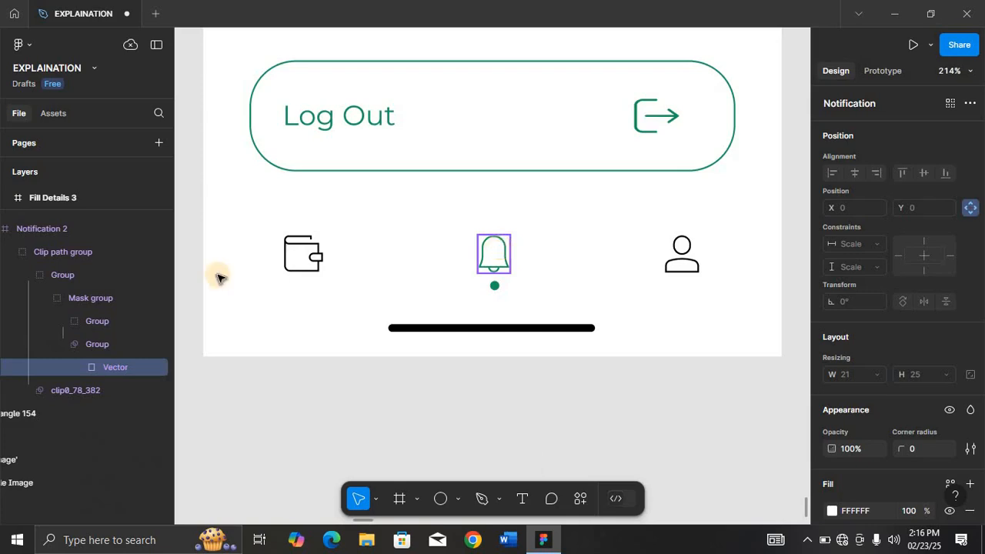
pyautogui.rightClick(493, 264)
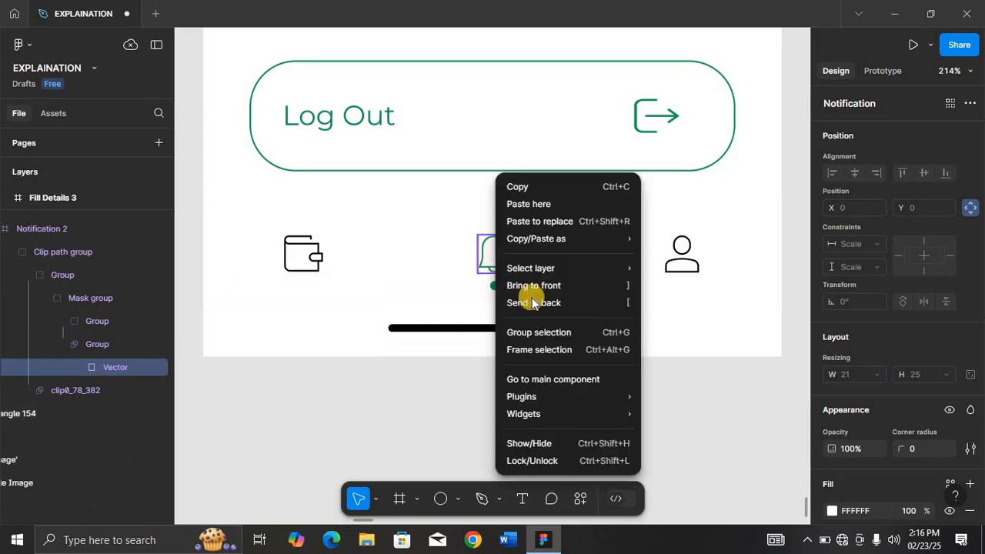
pyautogui.click(483, 272)
pyautogui.keyDown('ctrl'); pyautogui.rightClick(483, 272); pyautogui.keyUp('ctrl')
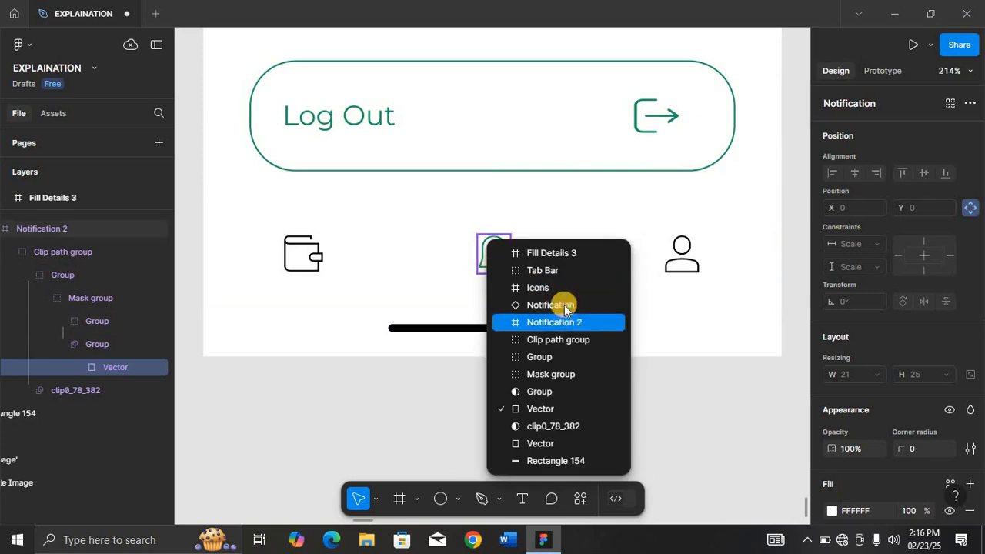
pyautogui.click(933, 144)
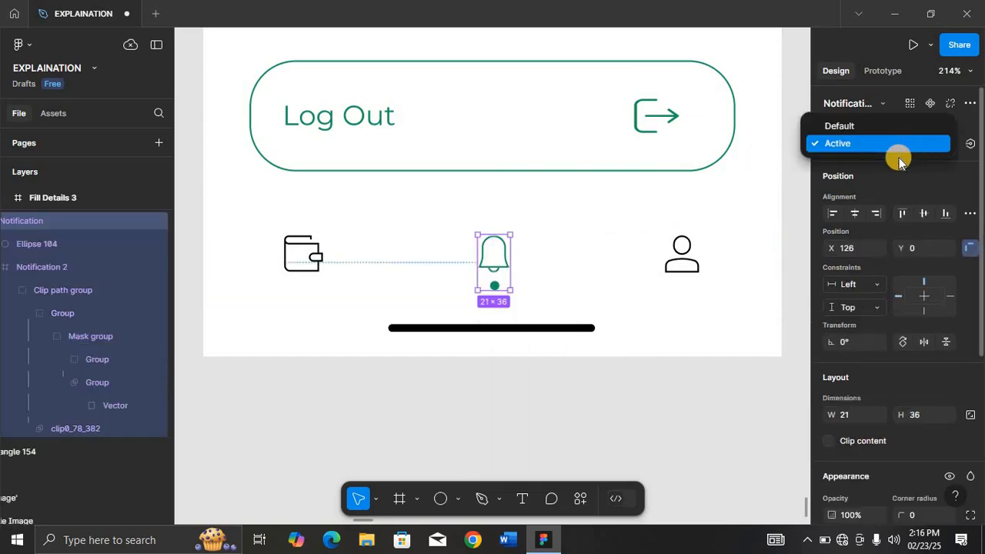
pyautogui.click(882, 127)
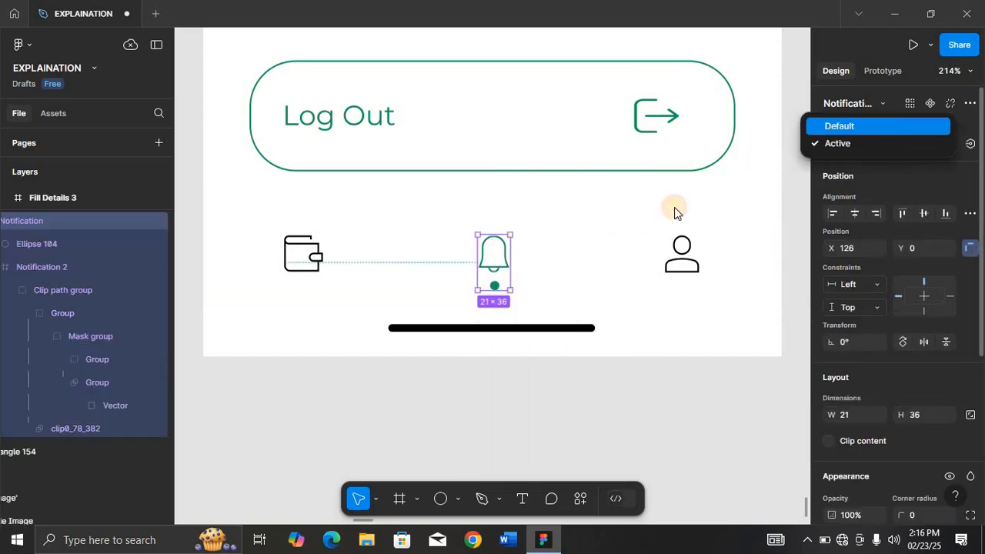
# Set the tab bar's Profile icon state to Active.
pyautogui.click(684, 257)
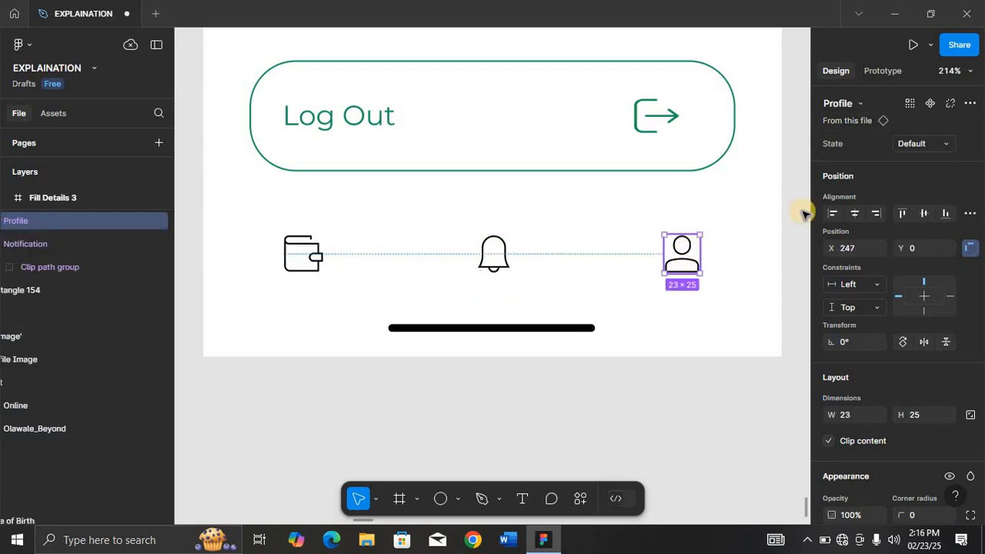
pyautogui.click(943, 143)
pyautogui.click(875, 160)
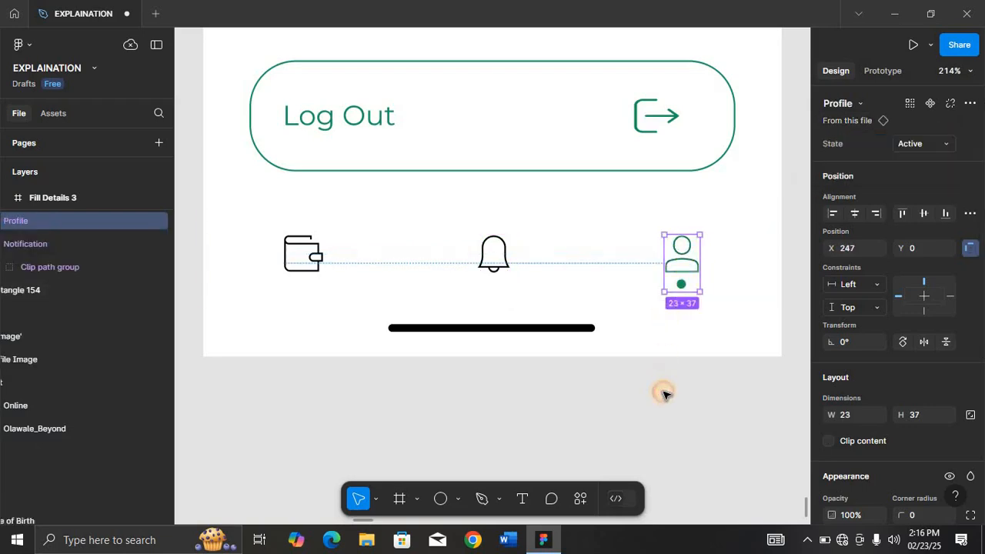
pyautogui.click(663, 394)
pyautogui.hotkey('ctrl', '-')
pyautogui.hotkey('ctrl', '-')
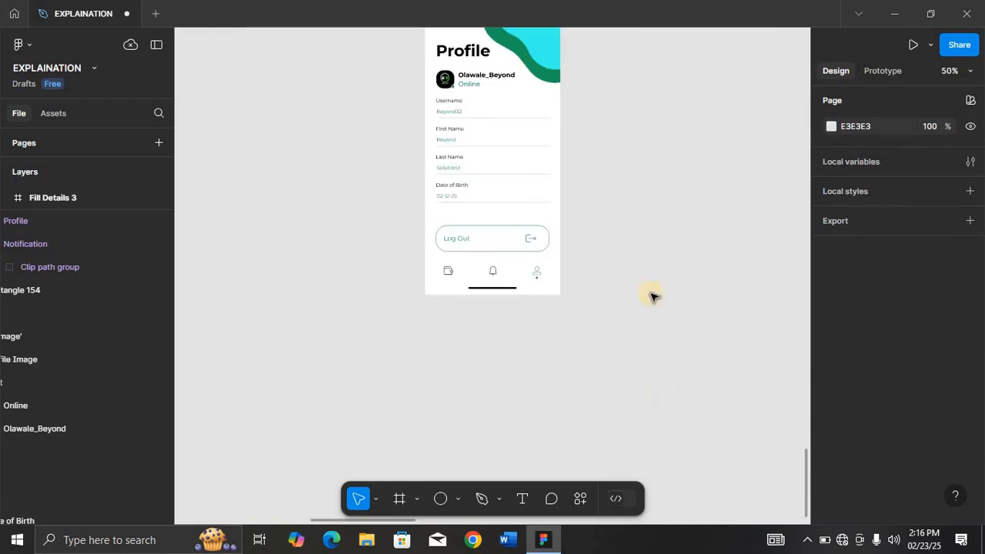
# Rename the Fill Details 3 frame to Profile.
pyautogui.scroll(3, 652, 296)
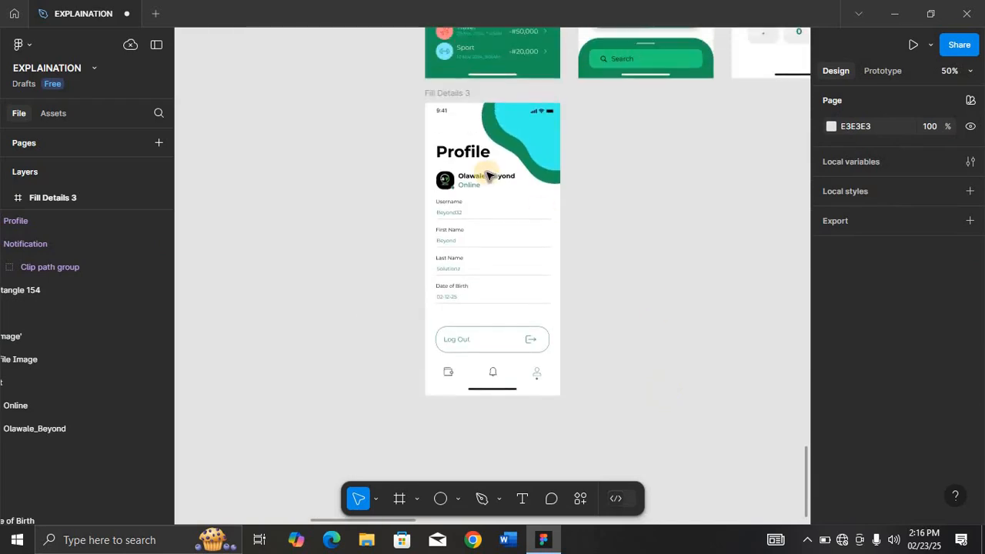
pyautogui.click(455, 96)
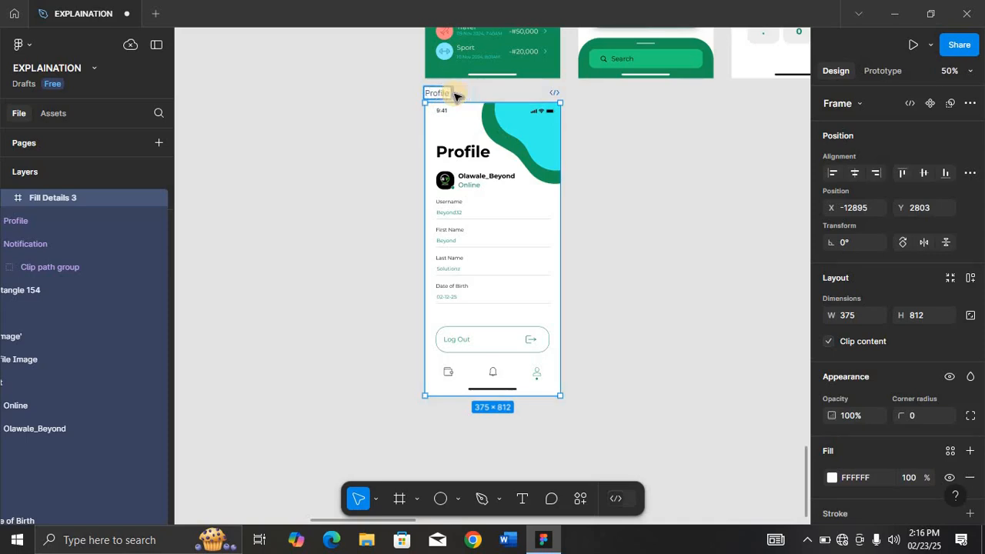
pyautogui.press('Return')
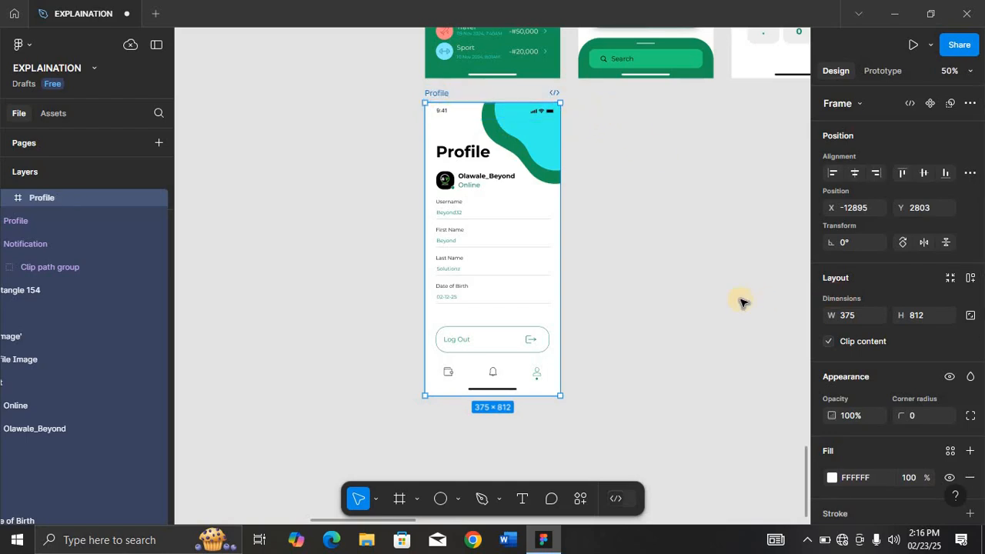
# Create a new iPhone 13 mini frame beside the Profile screen and name it Home.
pyautogui.press('f')
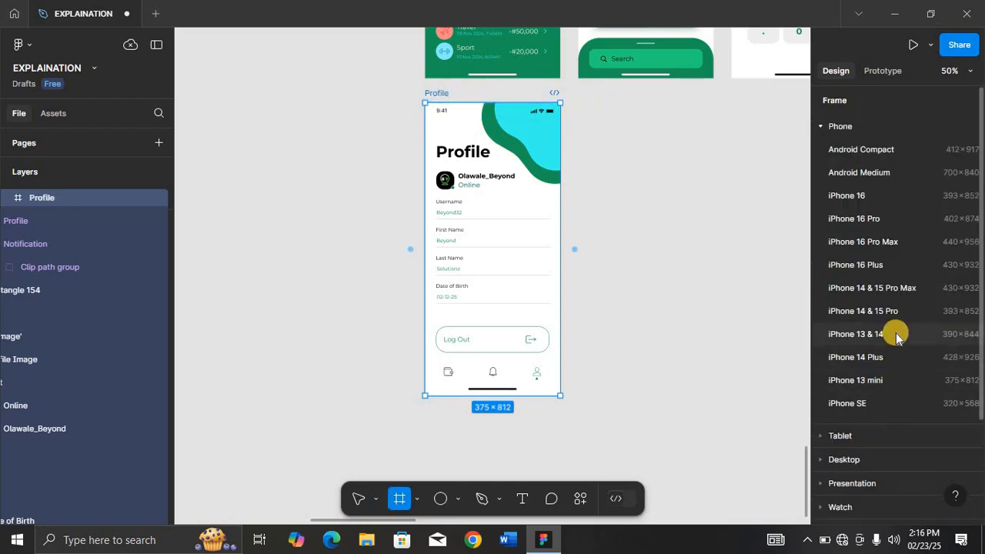
pyautogui.click(897, 377)
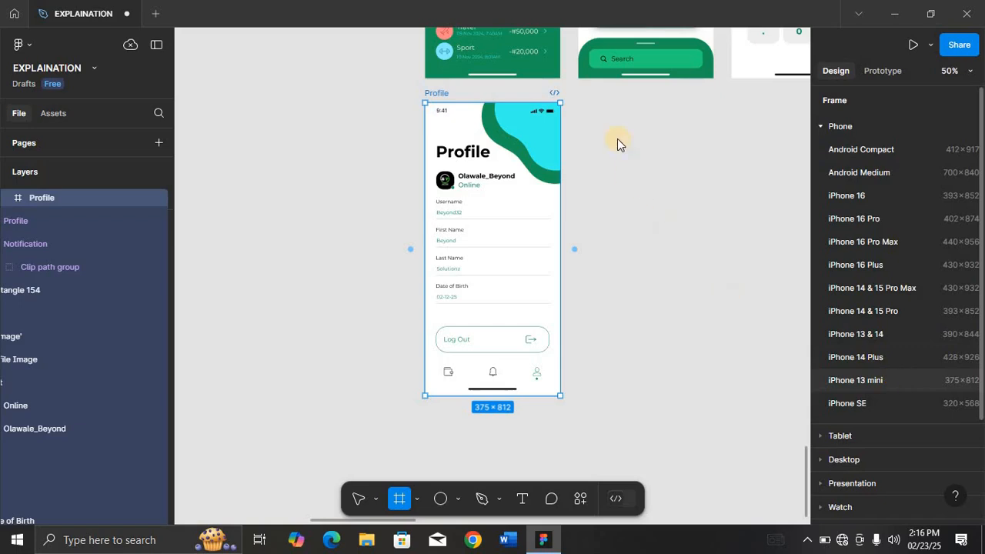
pyautogui.moveTo(620, 120); pyautogui.dragTo(615, 96)
pyautogui.doubleClick(615, 94)
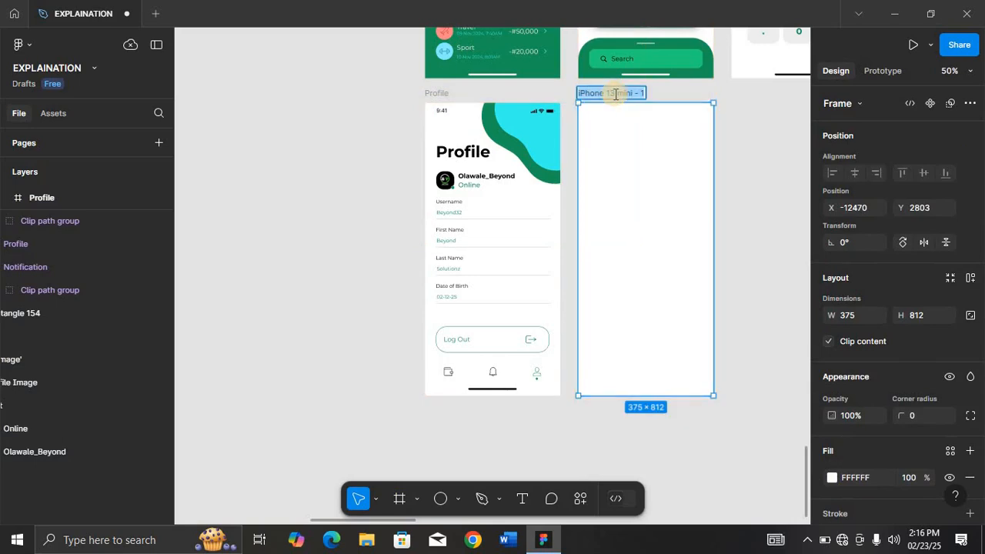
pyautogui.write('Home')
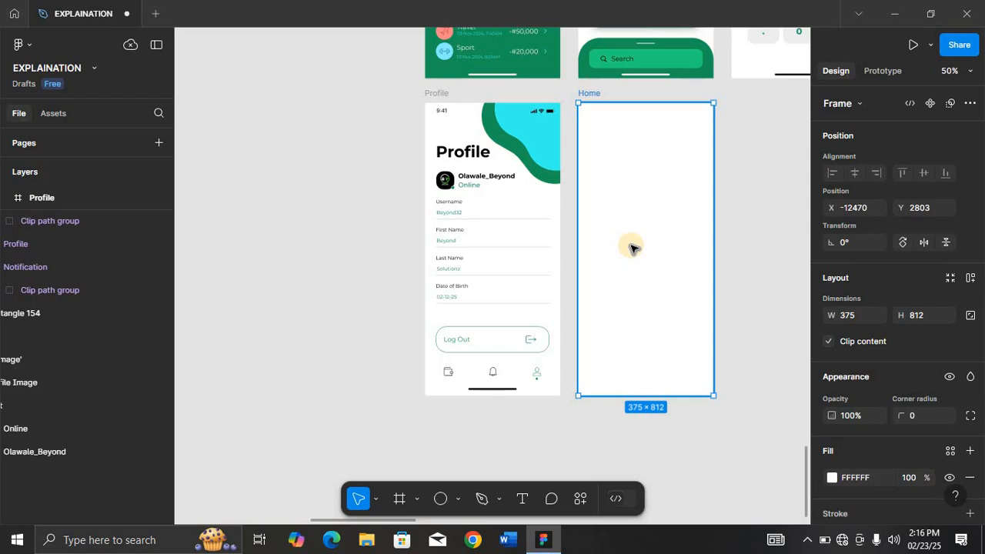
# Draw a circle about 141 × 141 px inside the Home frame.
pyautogui.hotkey('shift', '2')
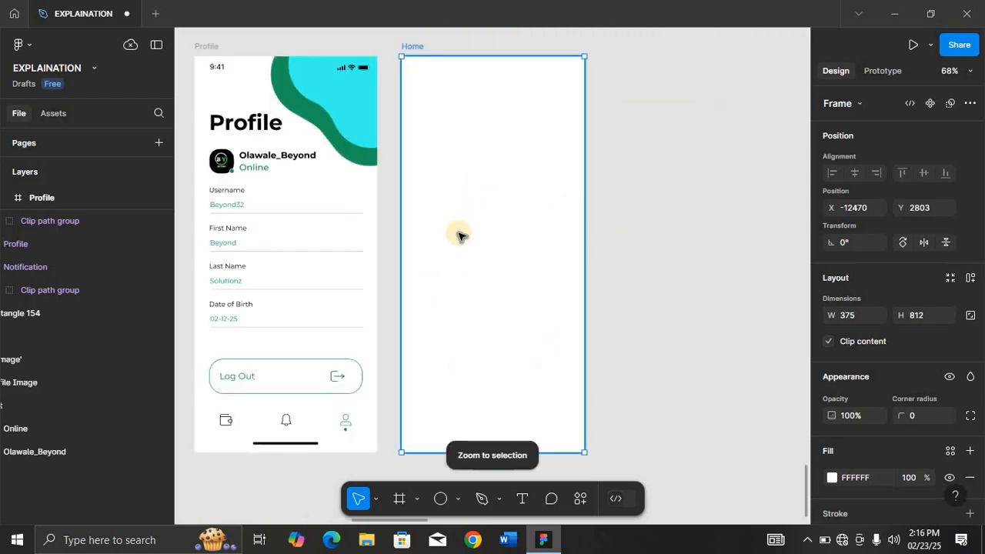
pyautogui.press('o')
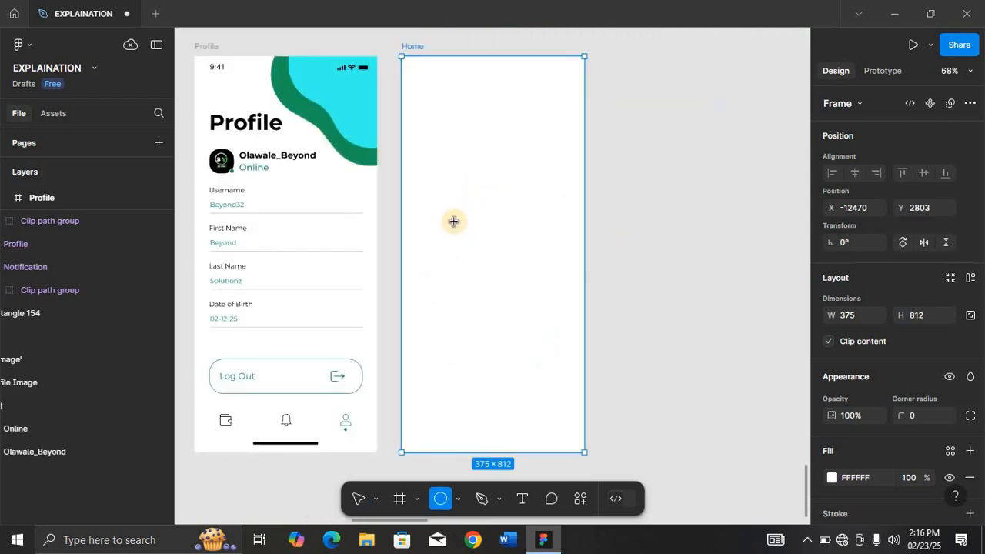
pyautogui.moveTo(454, 221); pyautogui.dragTo(523, 289)
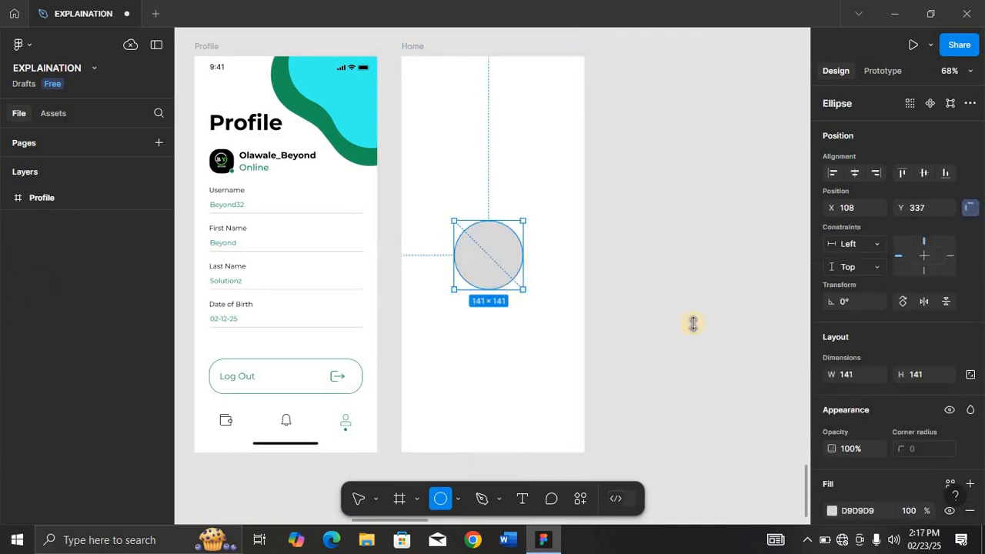
# Resize the circle to 161 × 161 with proportions locked and centre it in the Home frame.
pyautogui.click(862, 376)
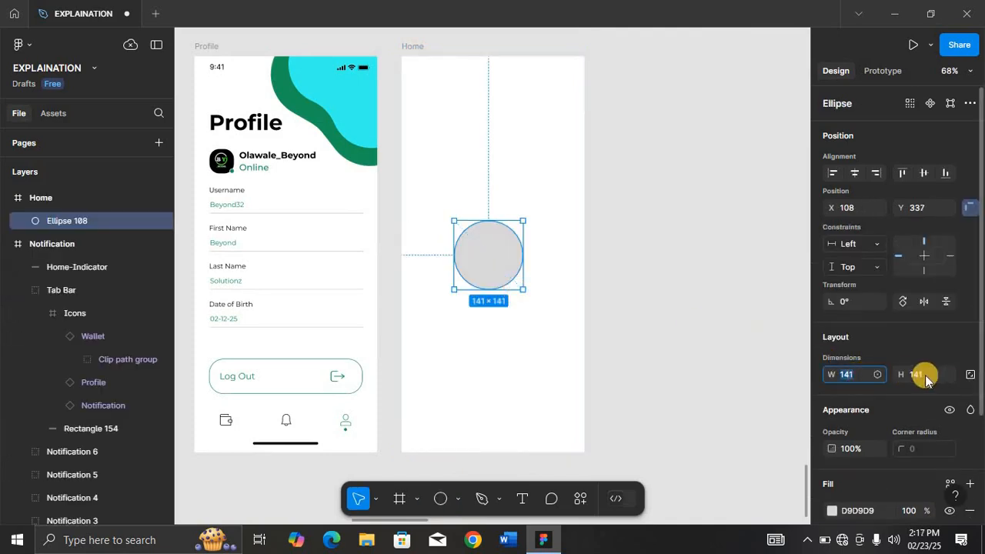
pyautogui.click(969, 377)
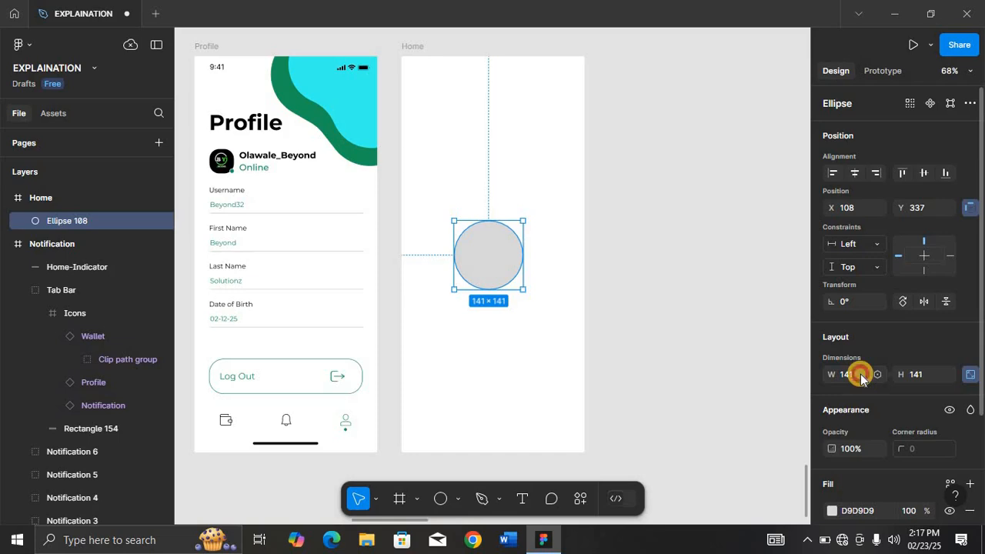
pyautogui.click(860, 374)
pyautogui.write('161')
pyautogui.press('Return')
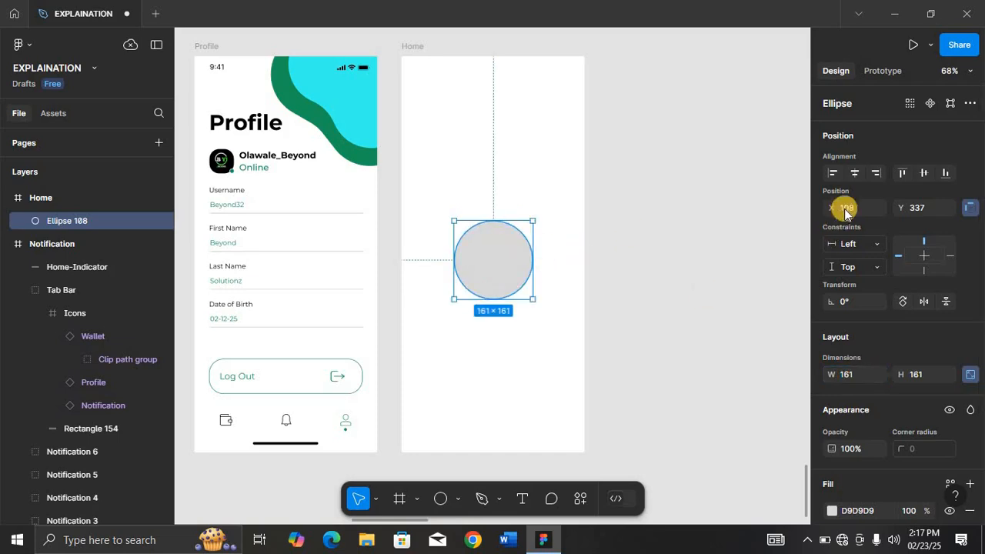
pyautogui.click(853, 174)
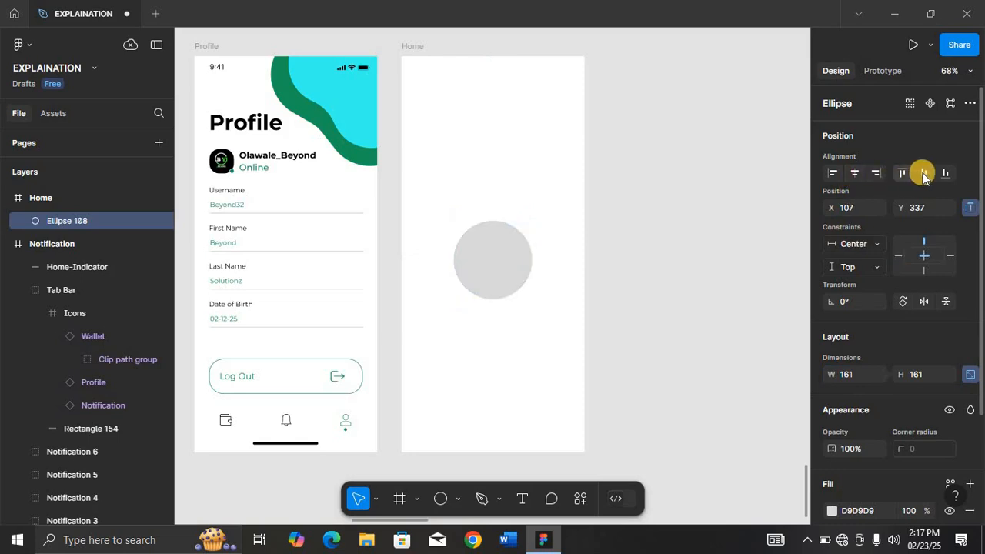
pyautogui.click(924, 172)
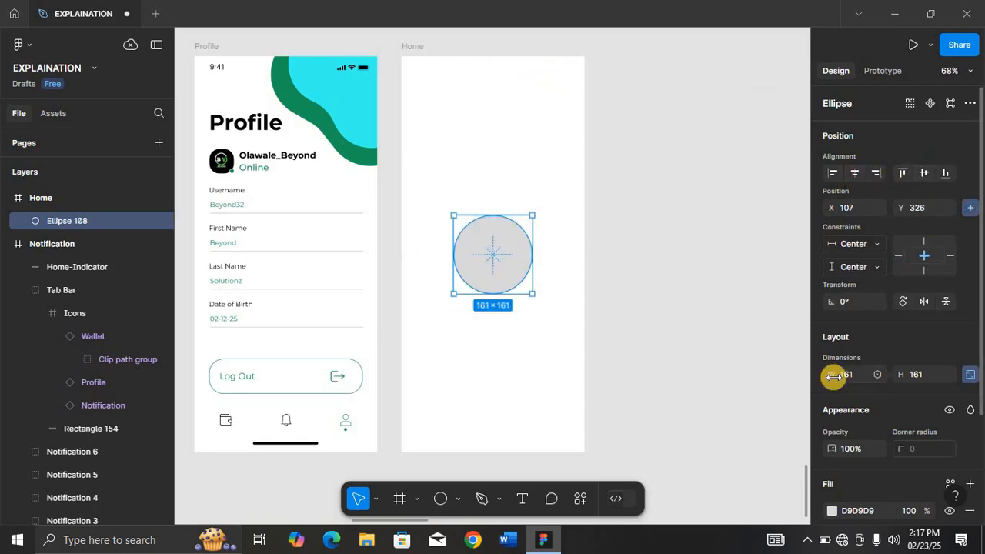
# Fill the circle with the green 189559 from the page colours.
pyautogui.scroll(-1, 831, 374)
pyautogui.click(830, 448)
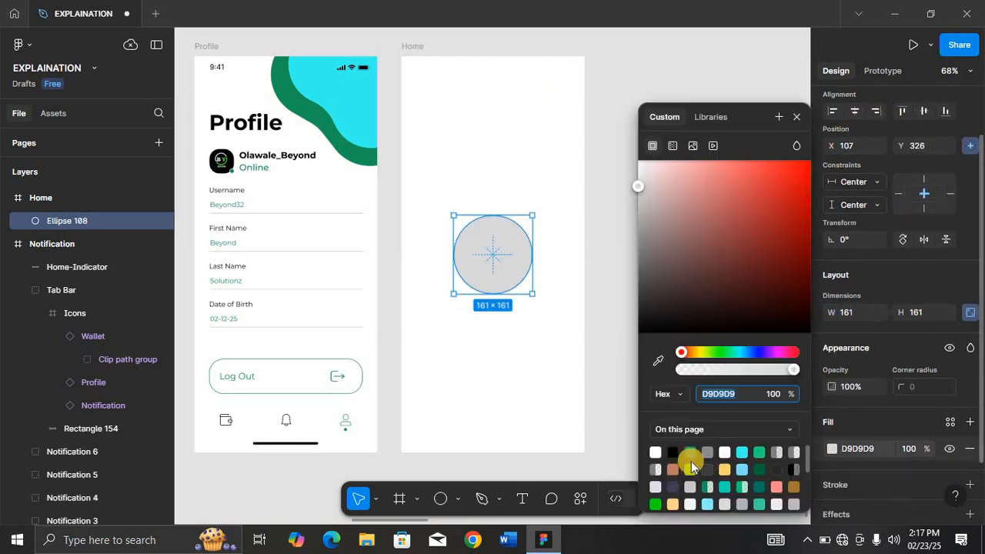
pyautogui.click(689, 452)
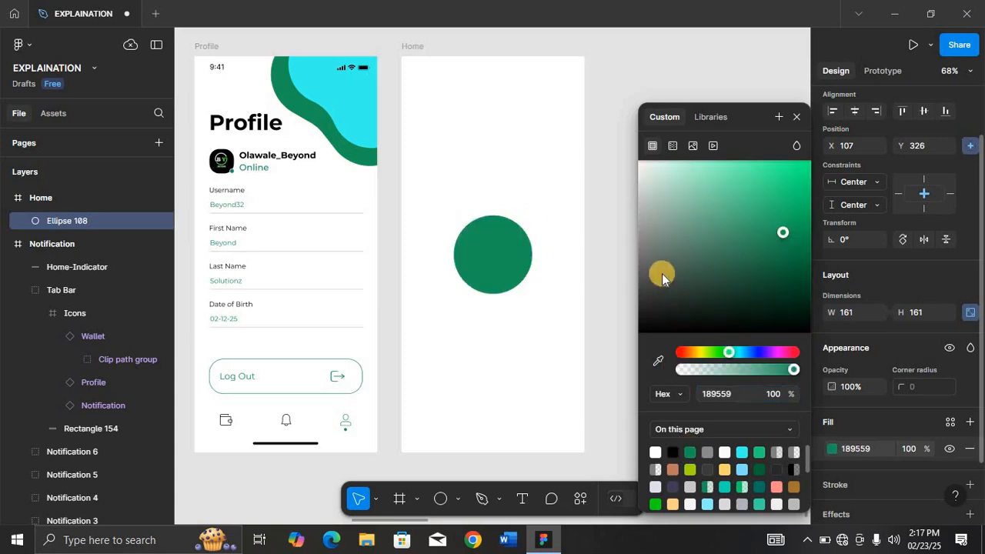
pyautogui.click(796, 116)
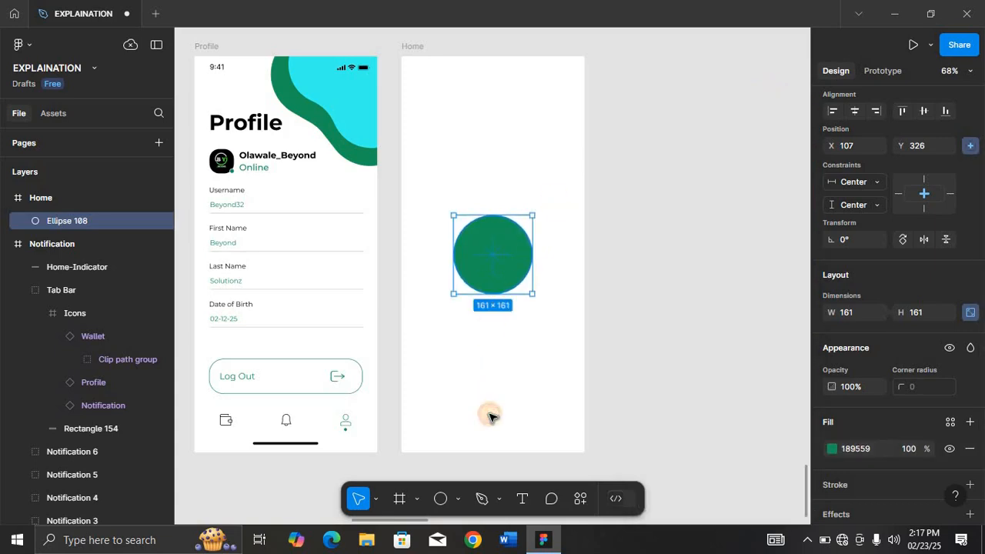
# Import the Bpay Logo image from the Logo folder and place it on the circle.
pyautogui.click(478, 465)
pyautogui.click(457, 500)
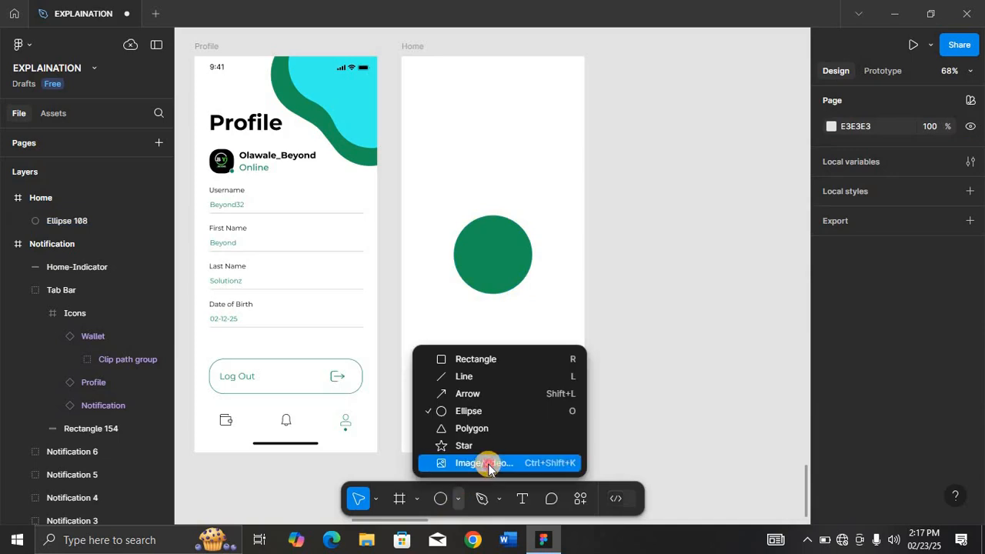
pyautogui.click(450, 320)
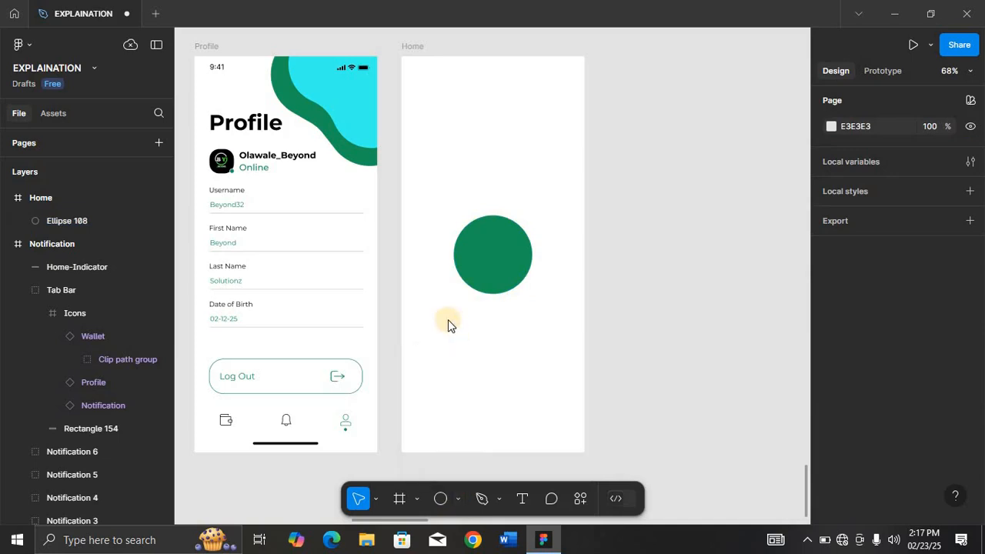
pyautogui.hotkey('ctrl', 'shift', 'k')
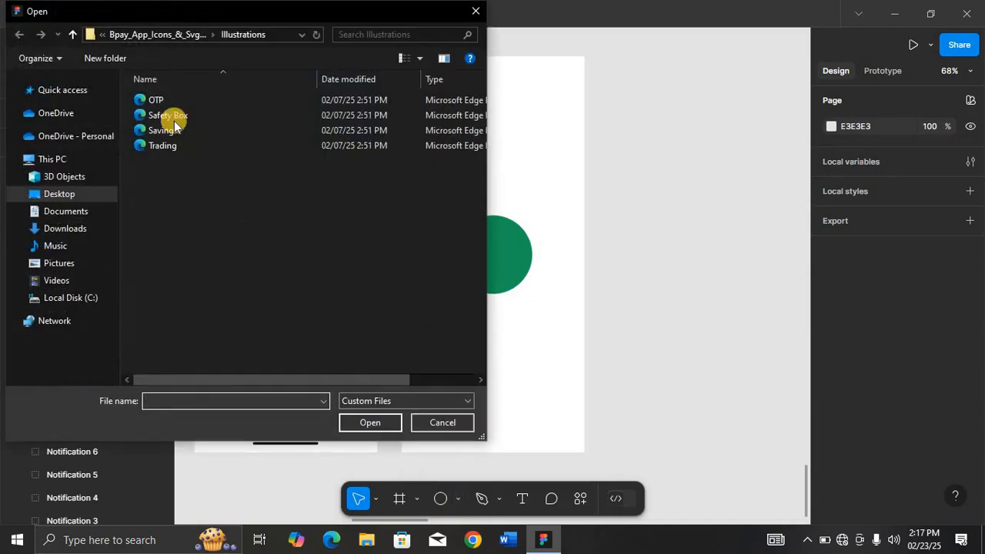
pyautogui.click(161, 36)
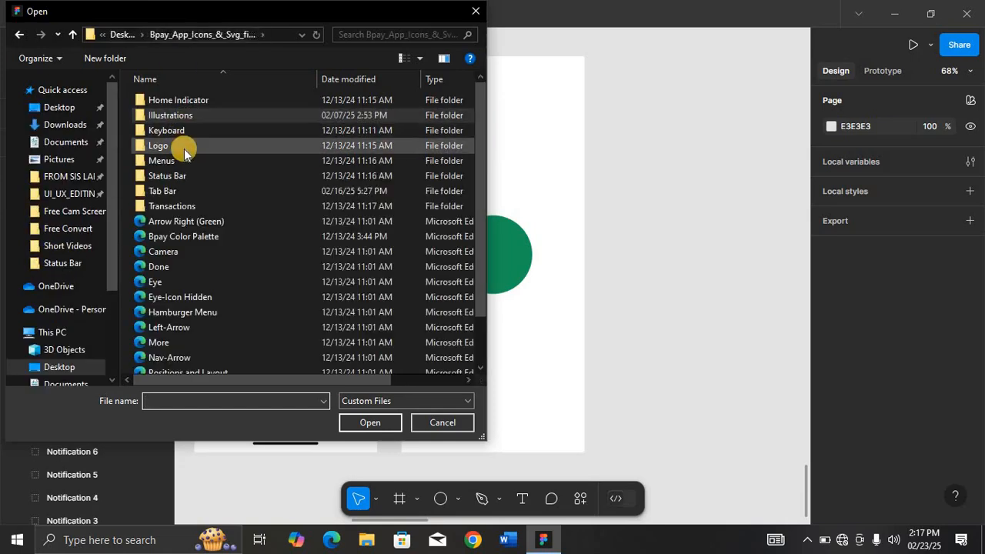
pyautogui.doubleClick(188, 144)
pyautogui.click(194, 105)
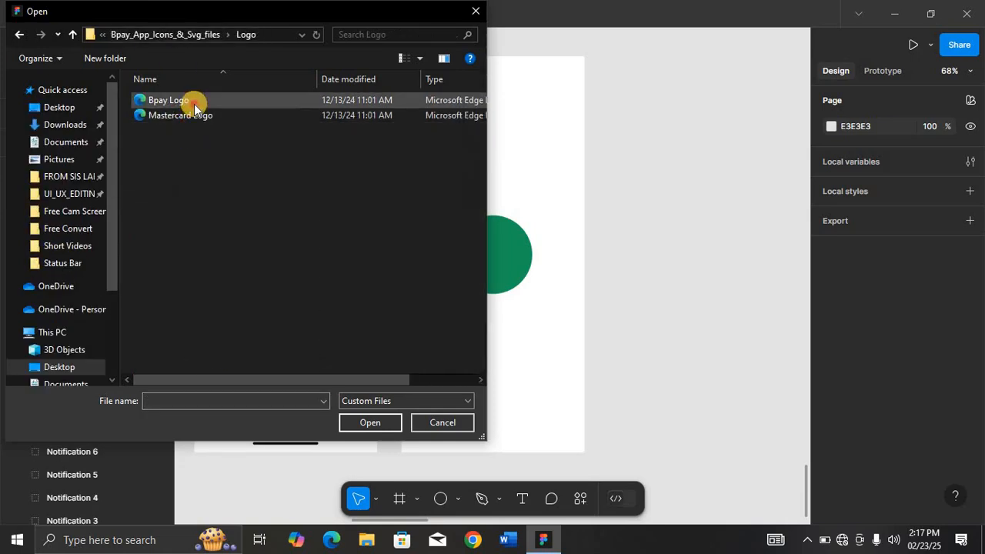
pyautogui.click(371, 422)
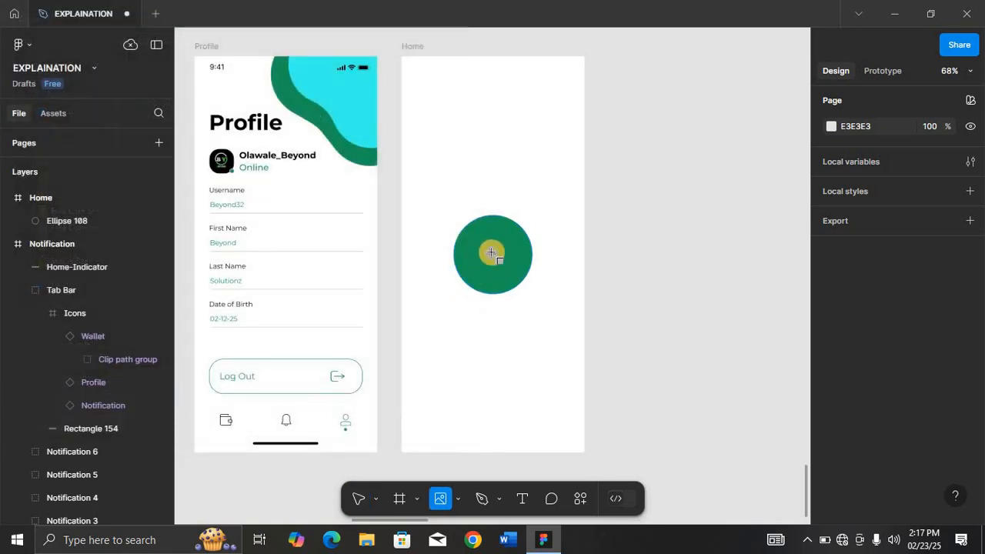
pyautogui.click(490, 252)
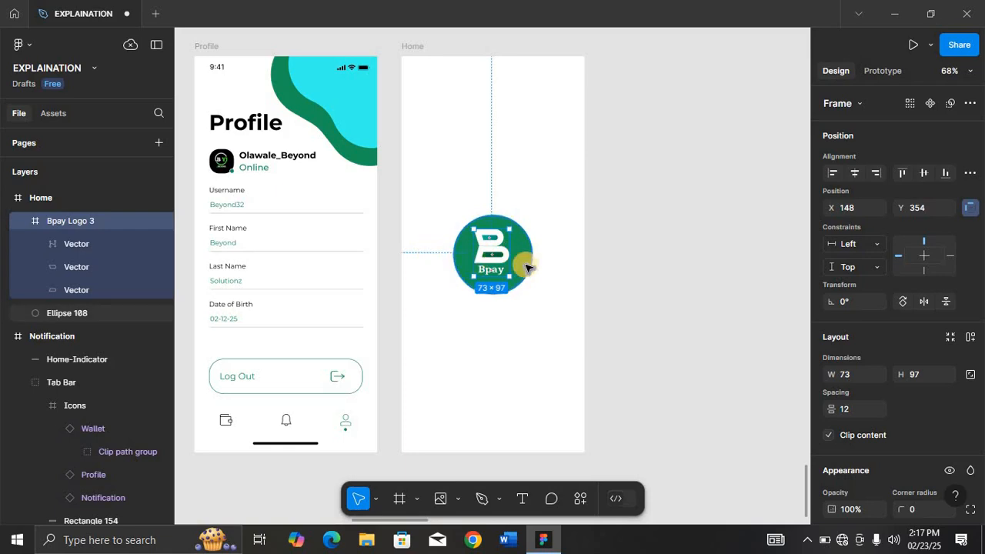
# Group the logo with the circle and centre the logo horizontally and vertically within the group.
pyautogui.keyDown('shift'); pyautogui.click(527, 266); pyautogui.keyUp('shift')
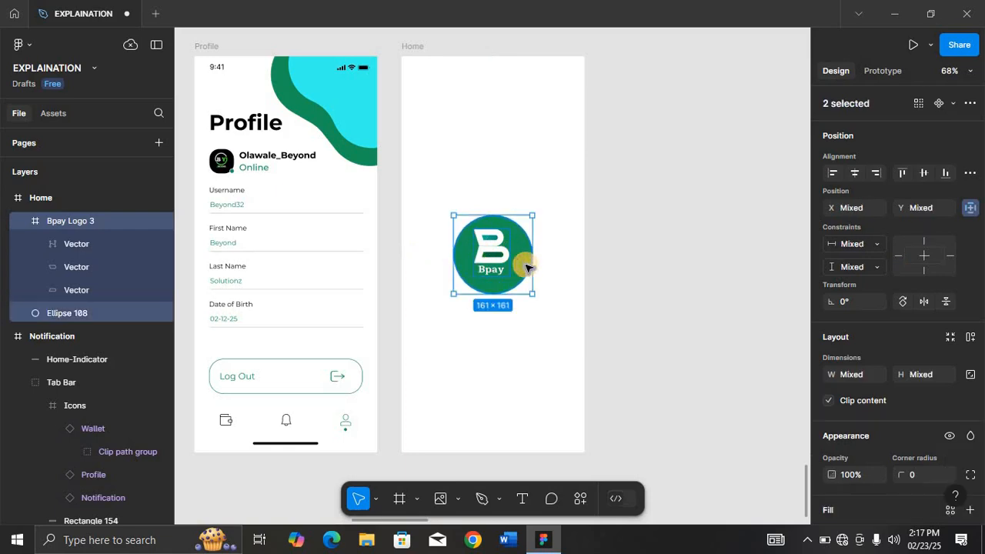
pyautogui.hotkey('ctrl', 'g')
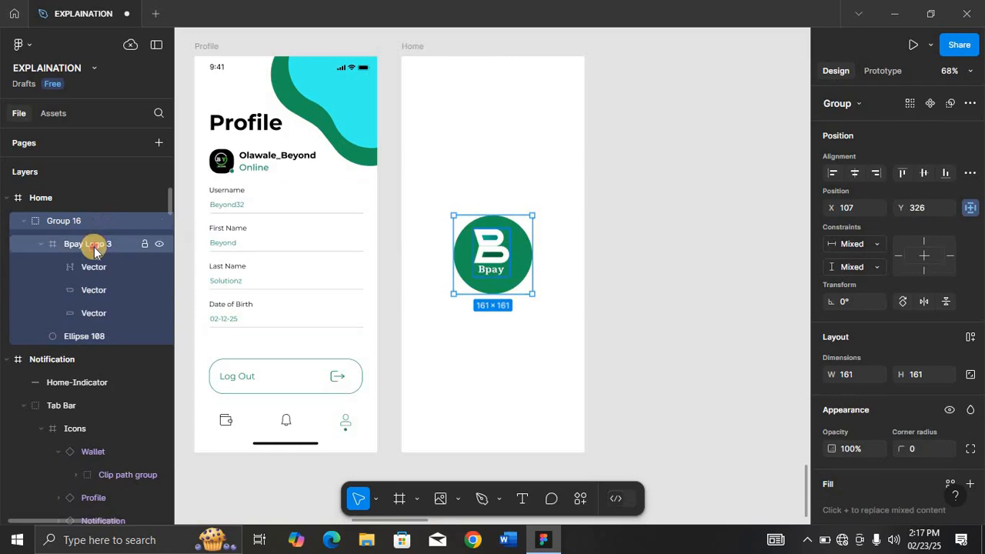
pyautogui.click(94, 244)
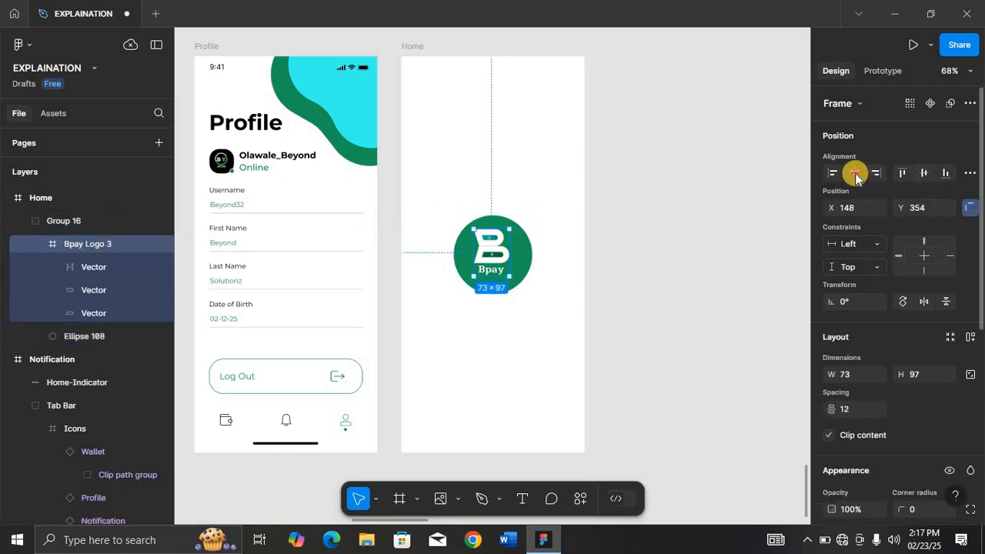
pyautogui.click(854, 174)
pyautogui.click(923, 171)
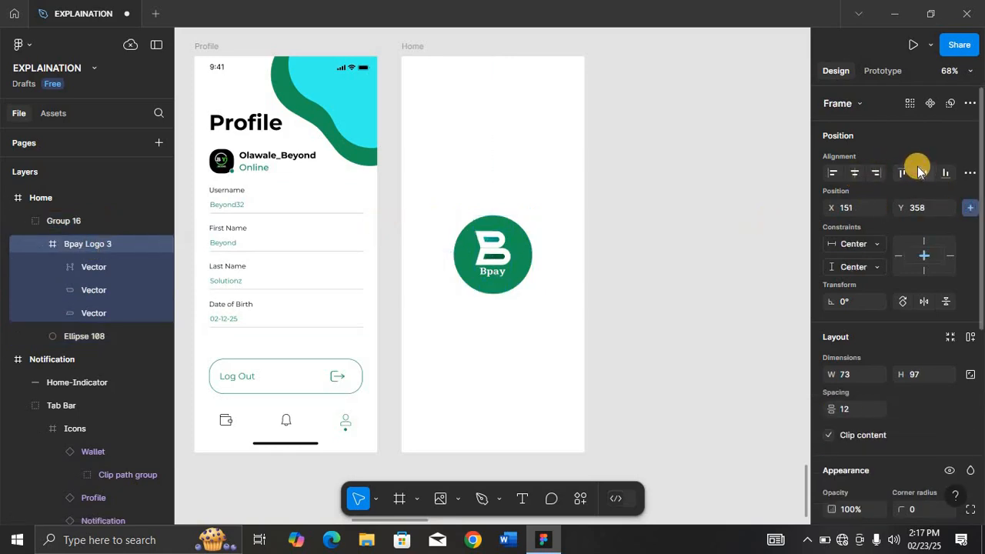
# Rename the new group to Logo.
pyautogui.click(84, 218)
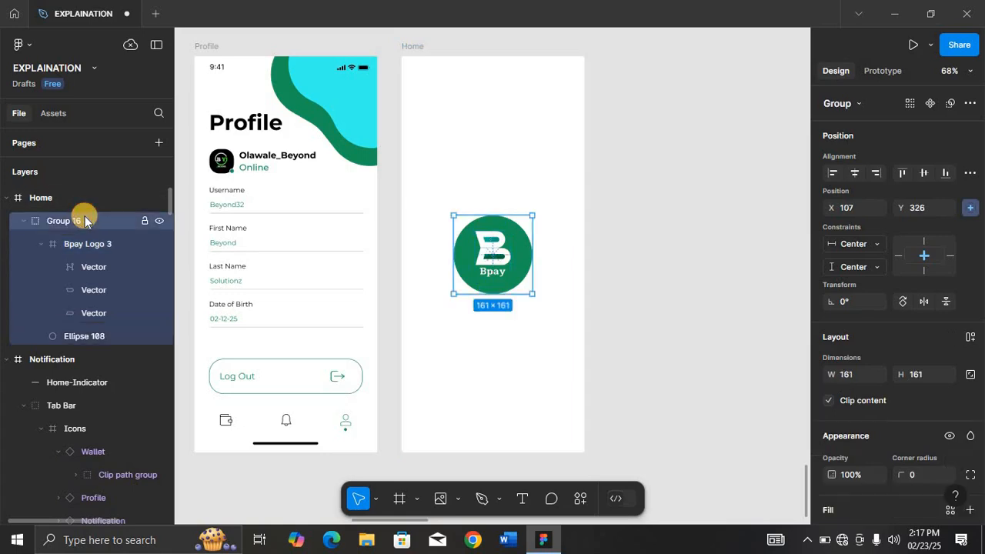
pyautogui.doubleClick(85, 220)
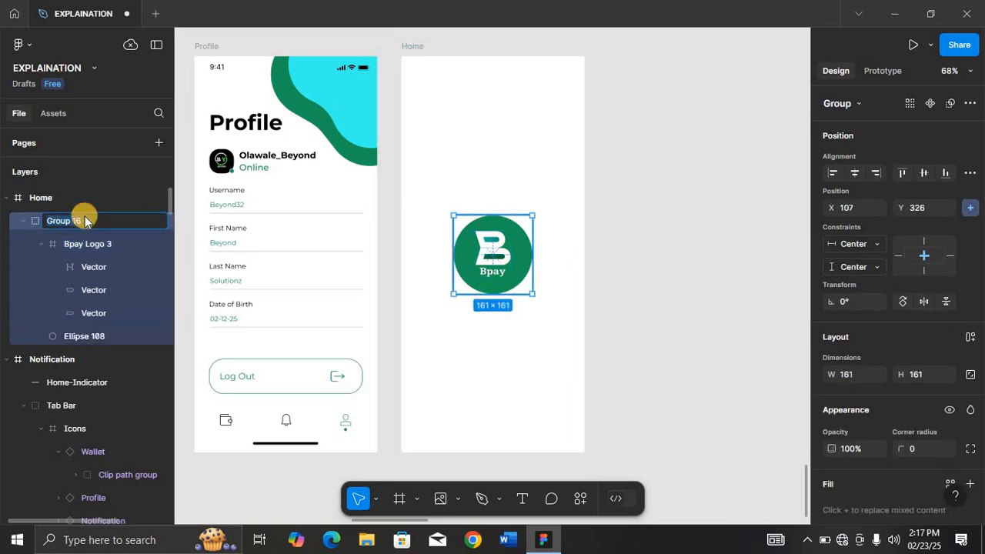
pyautogui.write('Logo')
pyautogui.press('Return')
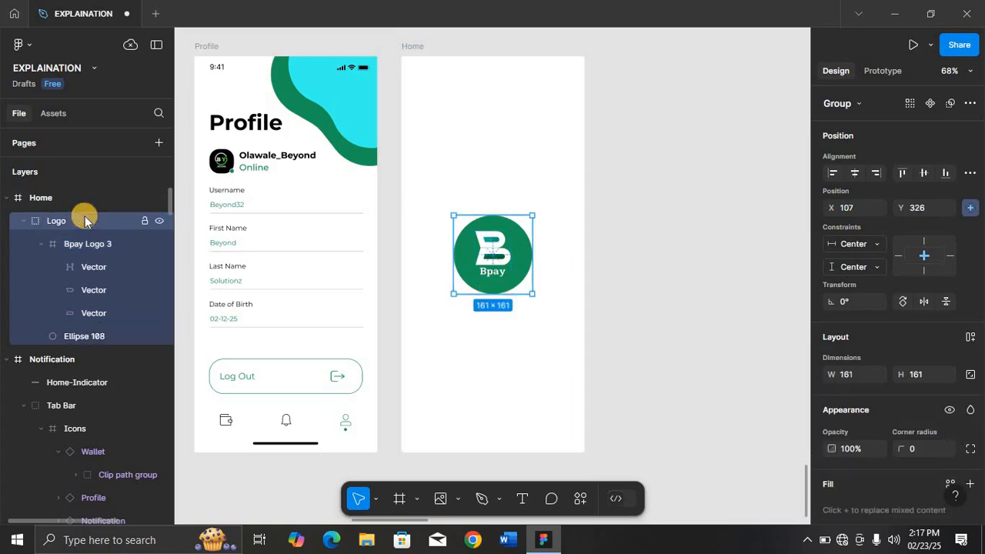
pyautogui.click(413, 46)
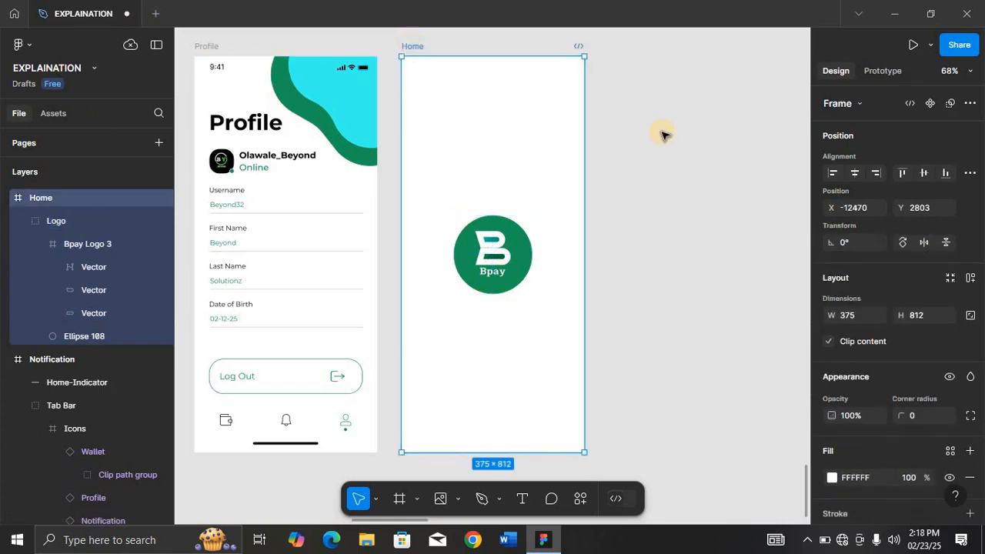
pyautogui.hscroll(6, 663, 134)
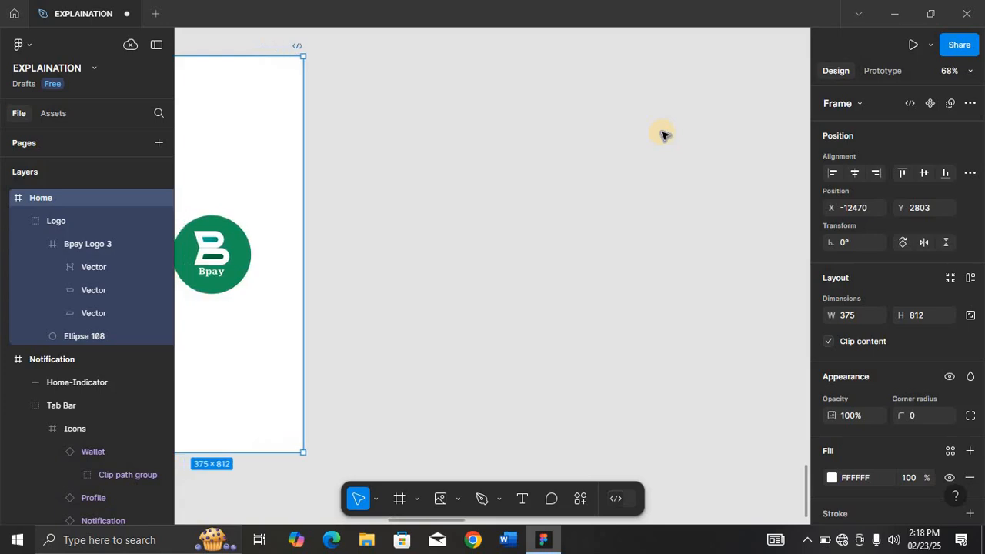
pyautogui.hscroll(-6, 663, 135)
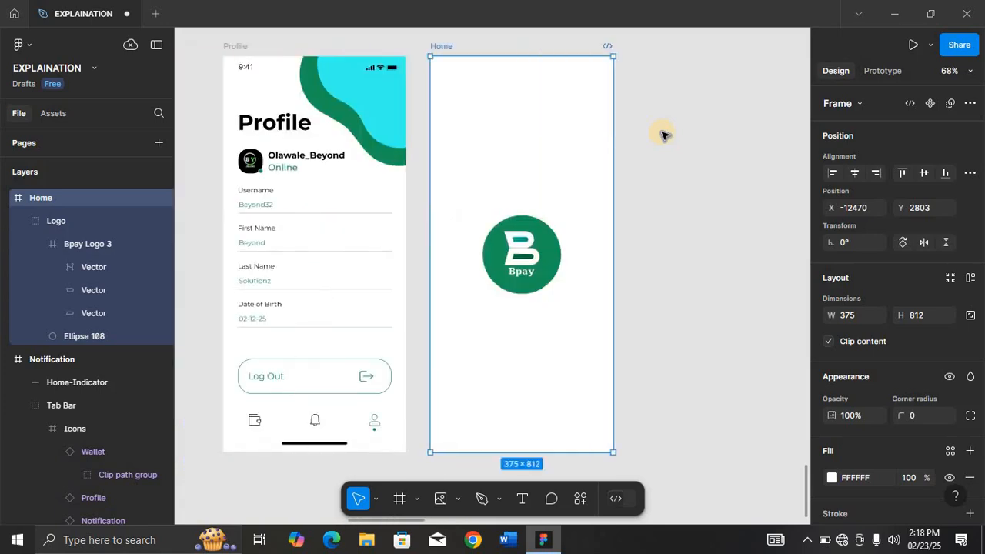